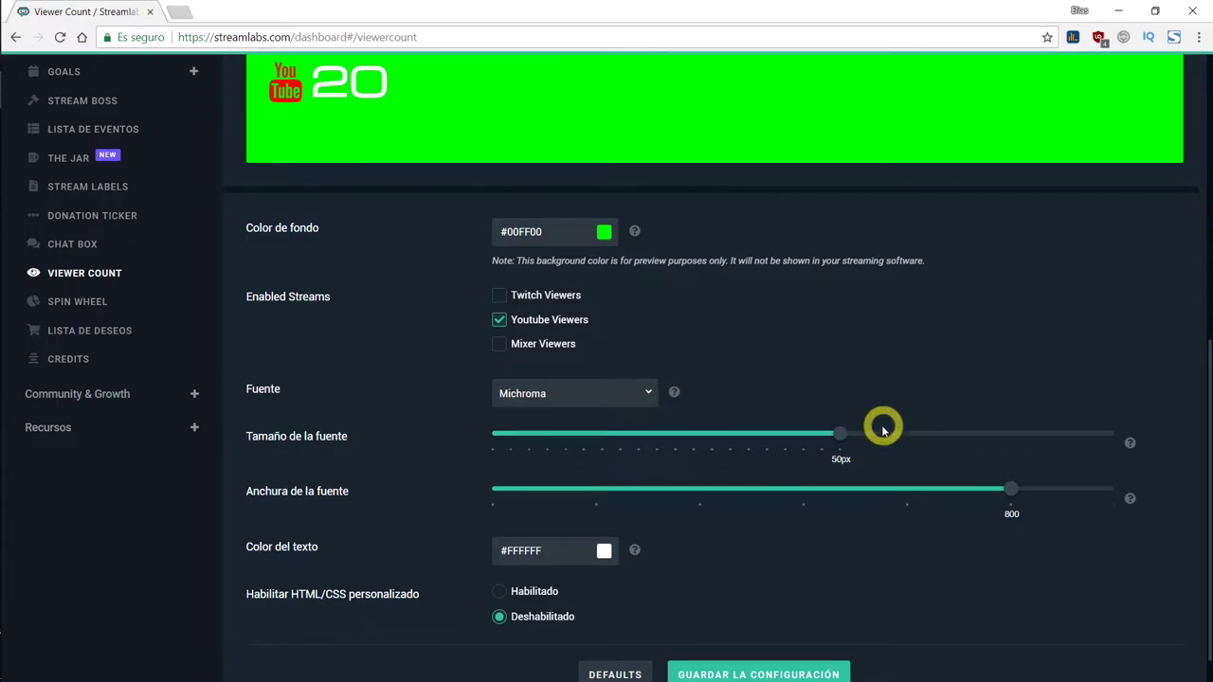
Look through the available fonts for the viewer count, keeping Michroma
left_click(649, 396)
scroll(530, 493, "up", 4)
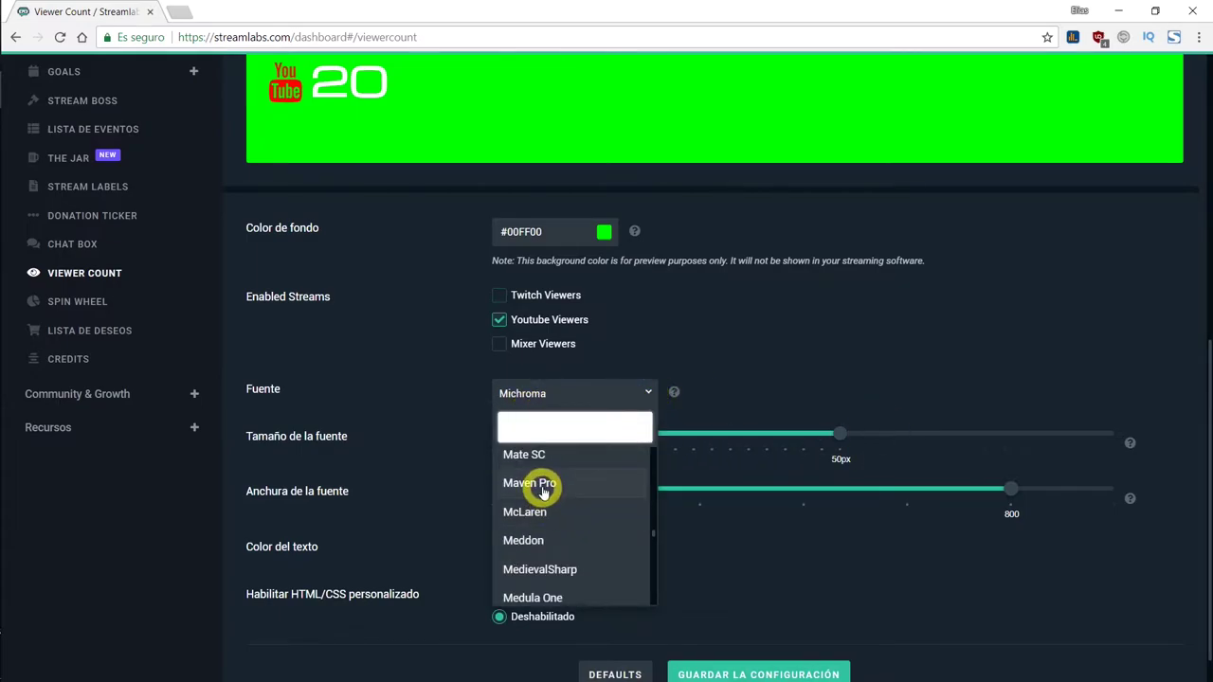
left_click(543, 483)
left_click(574, 393)
left_click(553, 489)
left_click(560, 388)
scroll(569, 497, "down", 5)
scroll(611, 499, "down", 8)
left_click(606, 498)
Keep the viewer count's font size at 50px and set its font width to 900
mouse_move(841, 438)
left_mouse_down()
mouse_move(973, 434)
mouse_move(775, 438)
mouse_move(840, 434)
left_mouse_up()
left_click(674, 490)
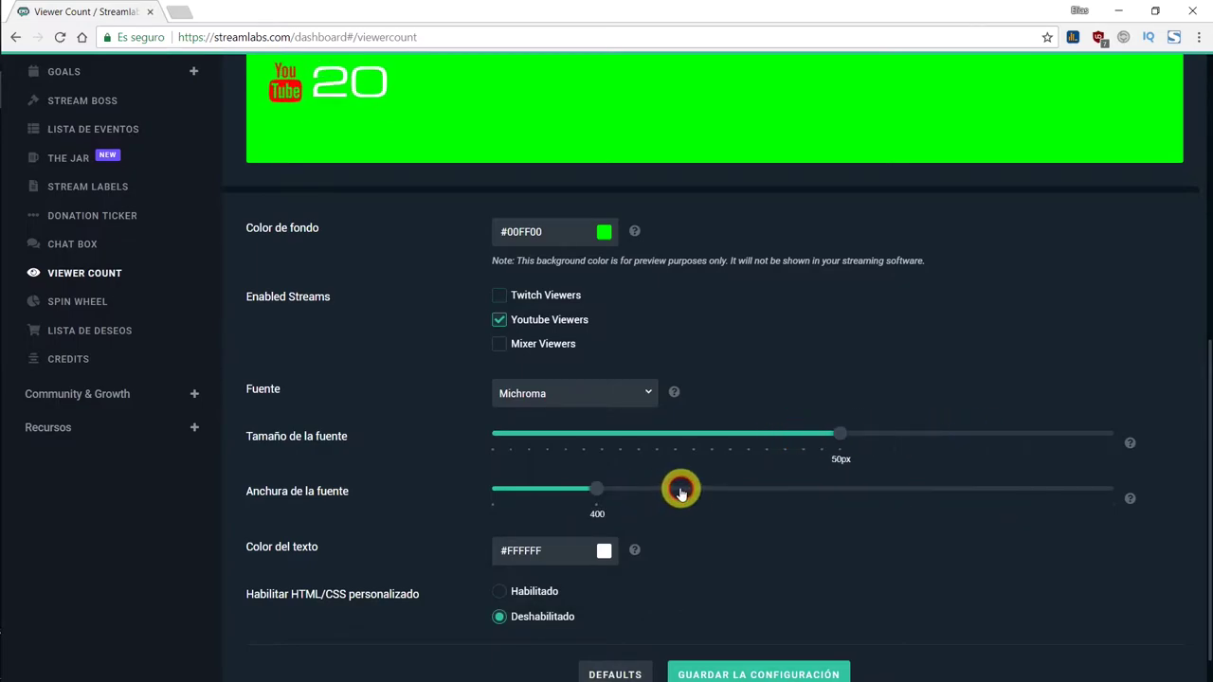
left_click_drag(579, 489, 1138, 490)
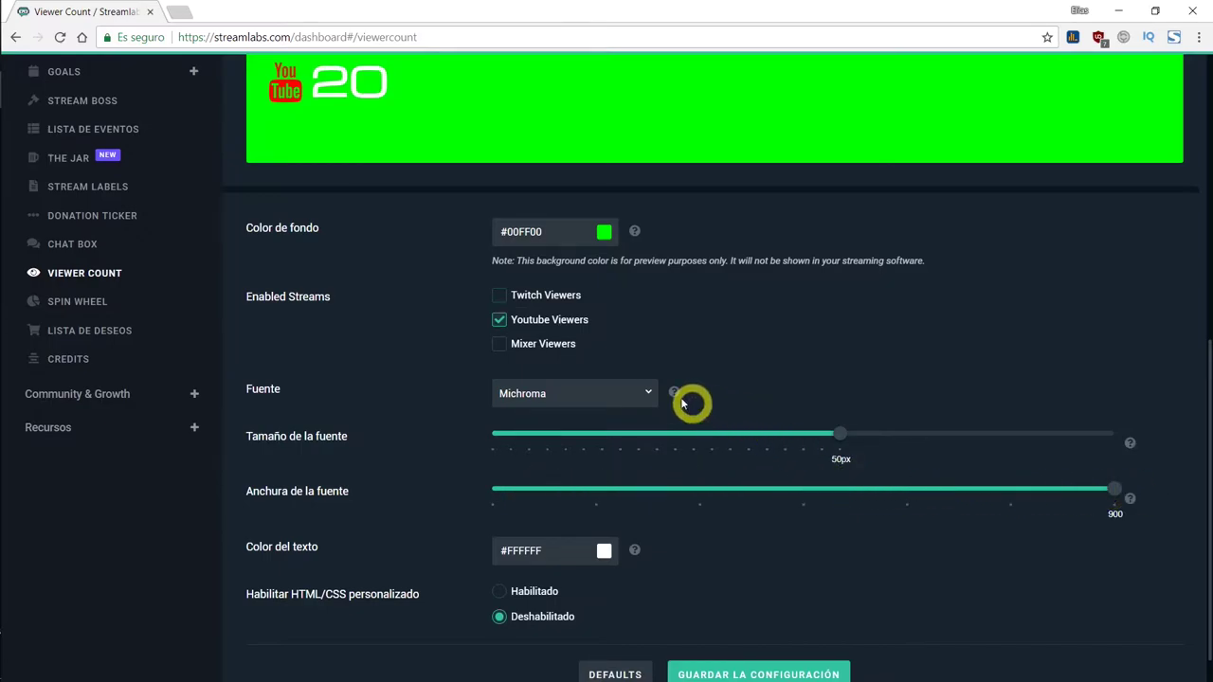
Enable custom HTML/CSS for the widget, examine its HTML code and disable the option again
scroll(487, 417, "down", 1)
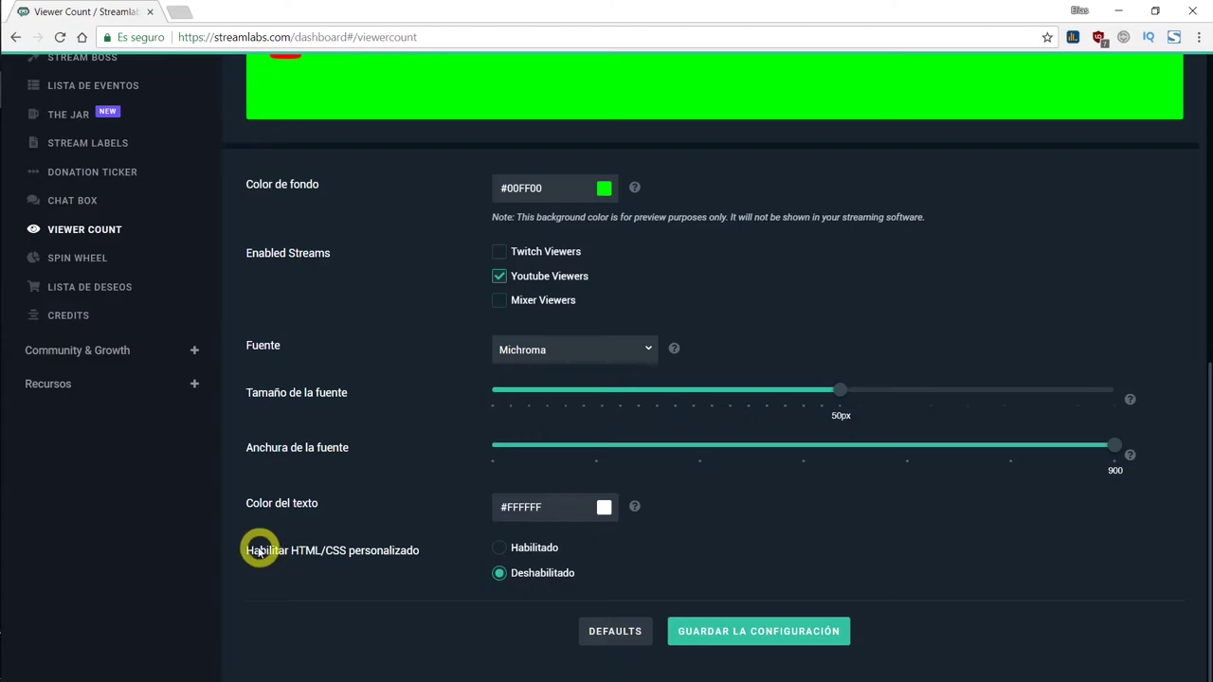
left_click(499, 547)
scroll(872, 309, "down", 3)
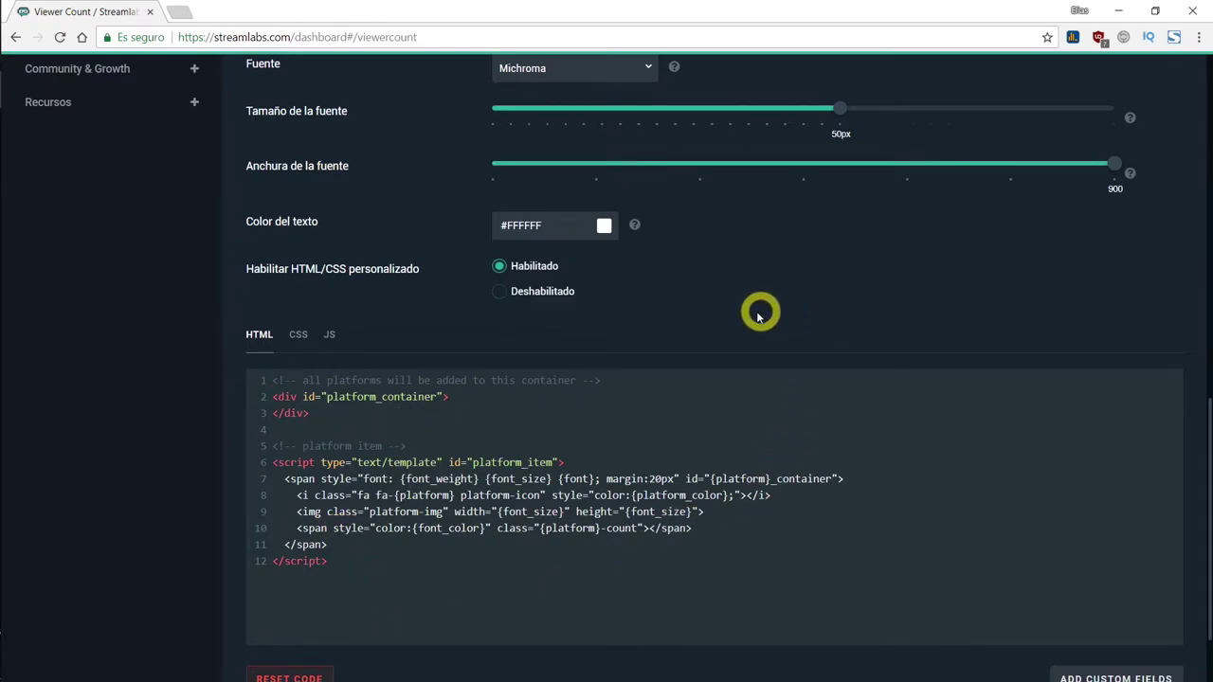
left_click(500, 297)
scroll(1004, 318, "up", 5)
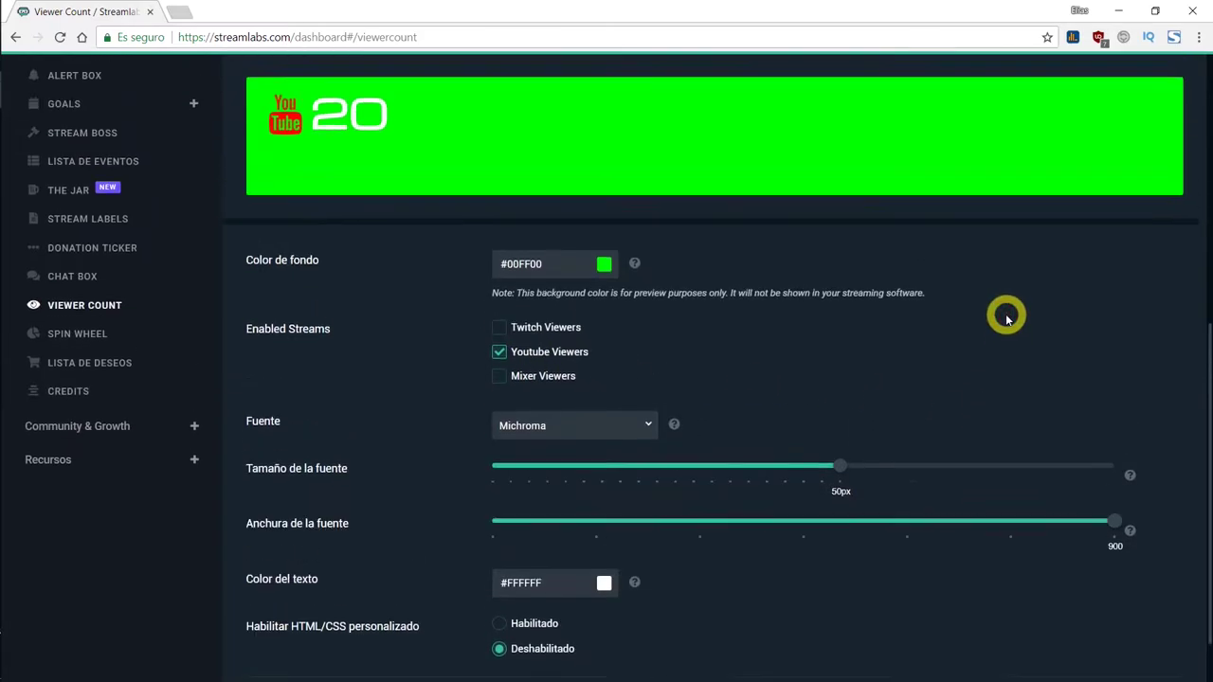
Save the viewer count configuration and copy the widget URL
scroll(1038, 356, "down", 5)
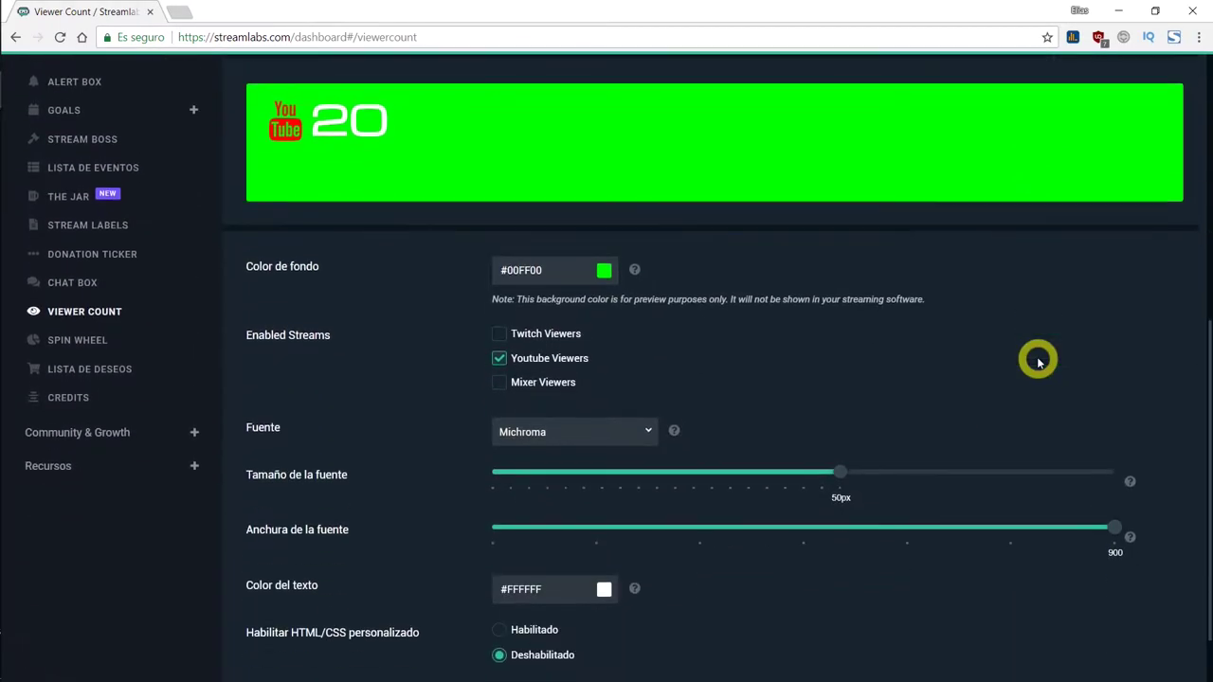
left_click(768, 637)
scroll(1042, 312, "up", 10)
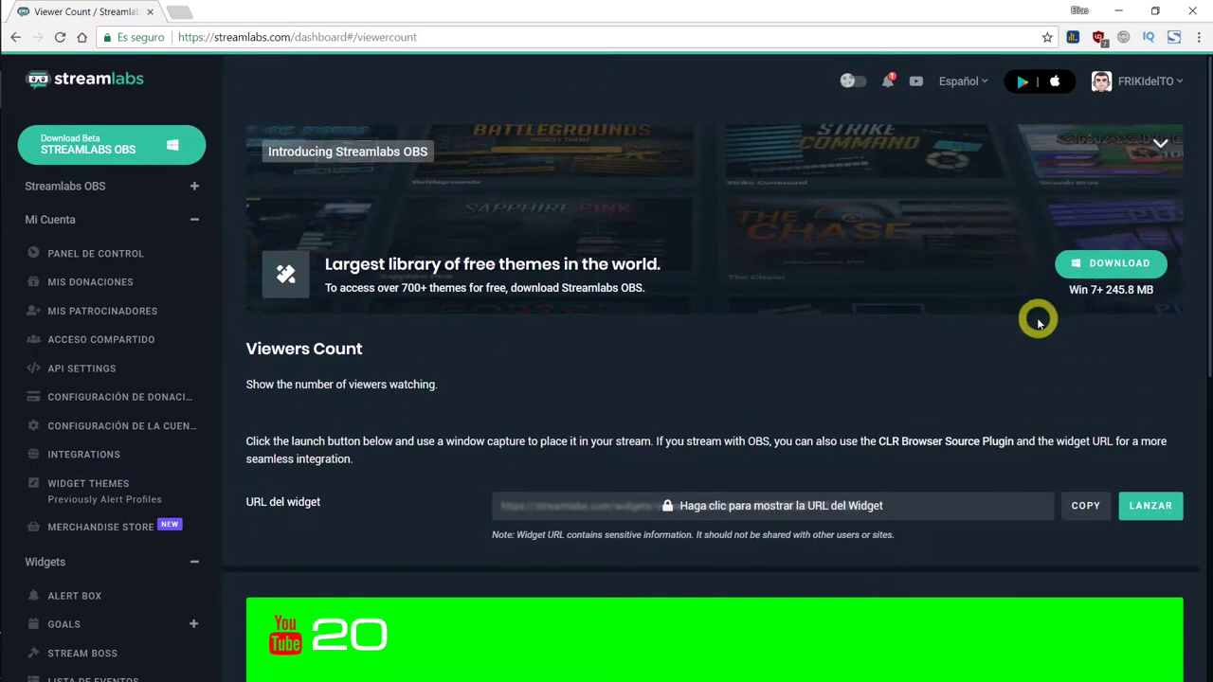
left_click(1086, 508)
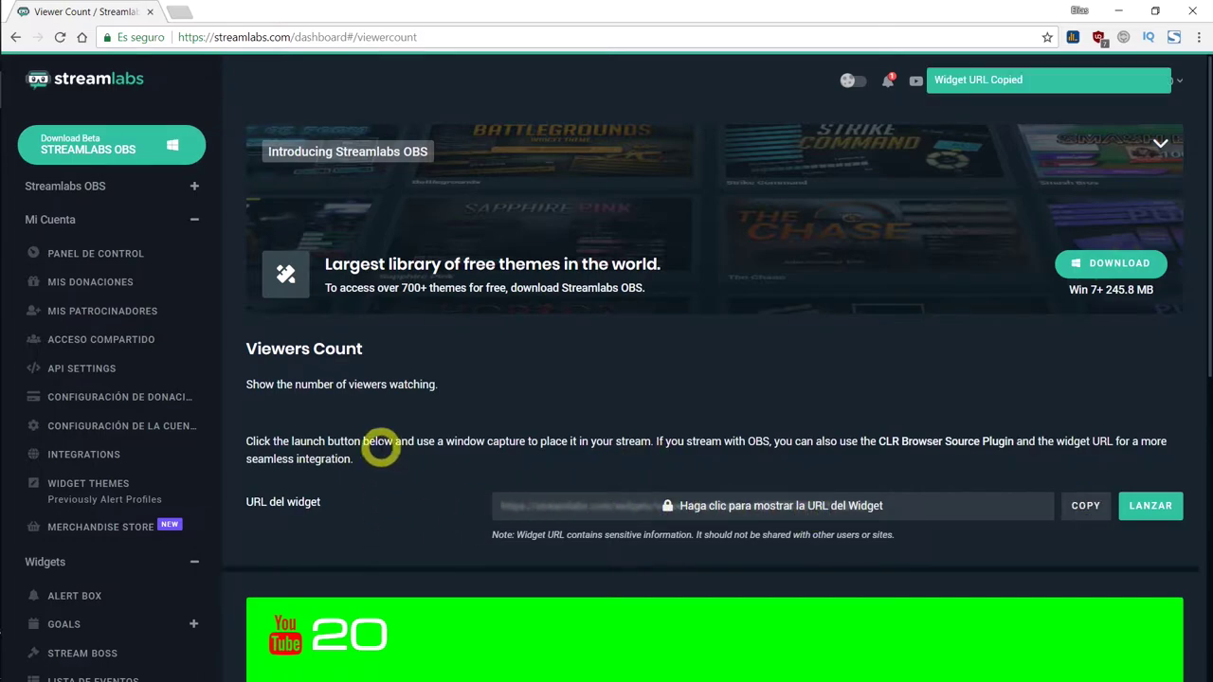
Switch to OBS and add a scene named PRUEBA OVERLAY DIRECTO CLASH ROYALE
key("alt+Tab")
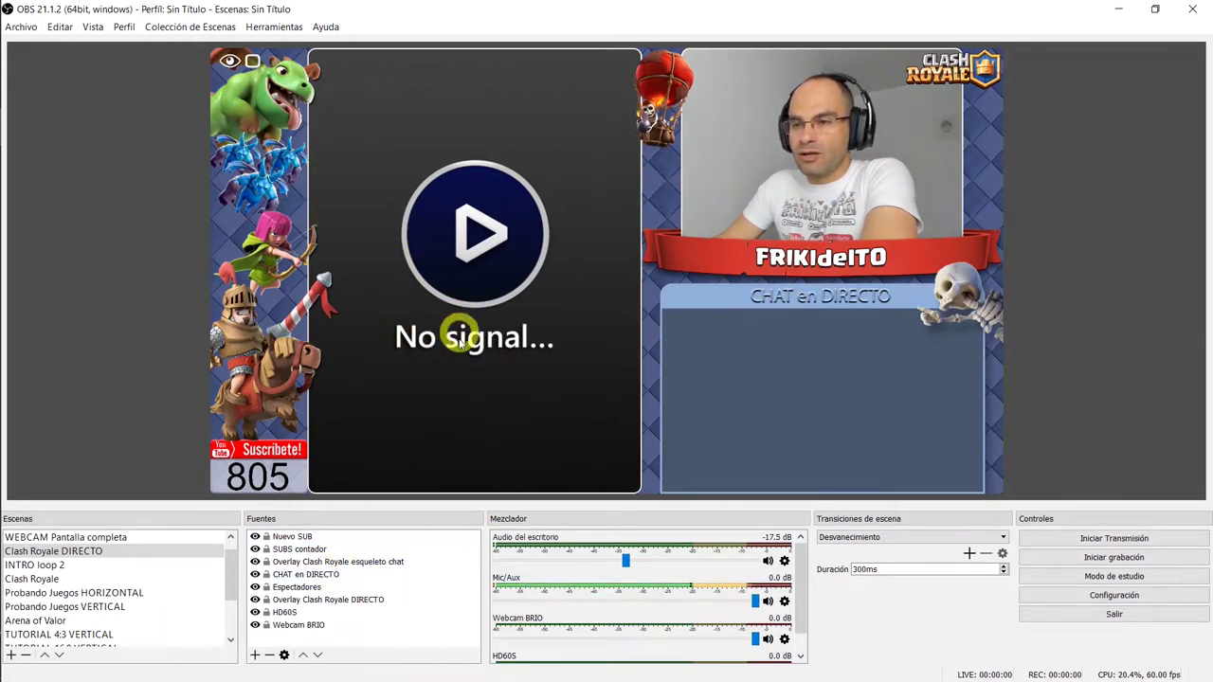
scroll(38, 621, "down", 2)
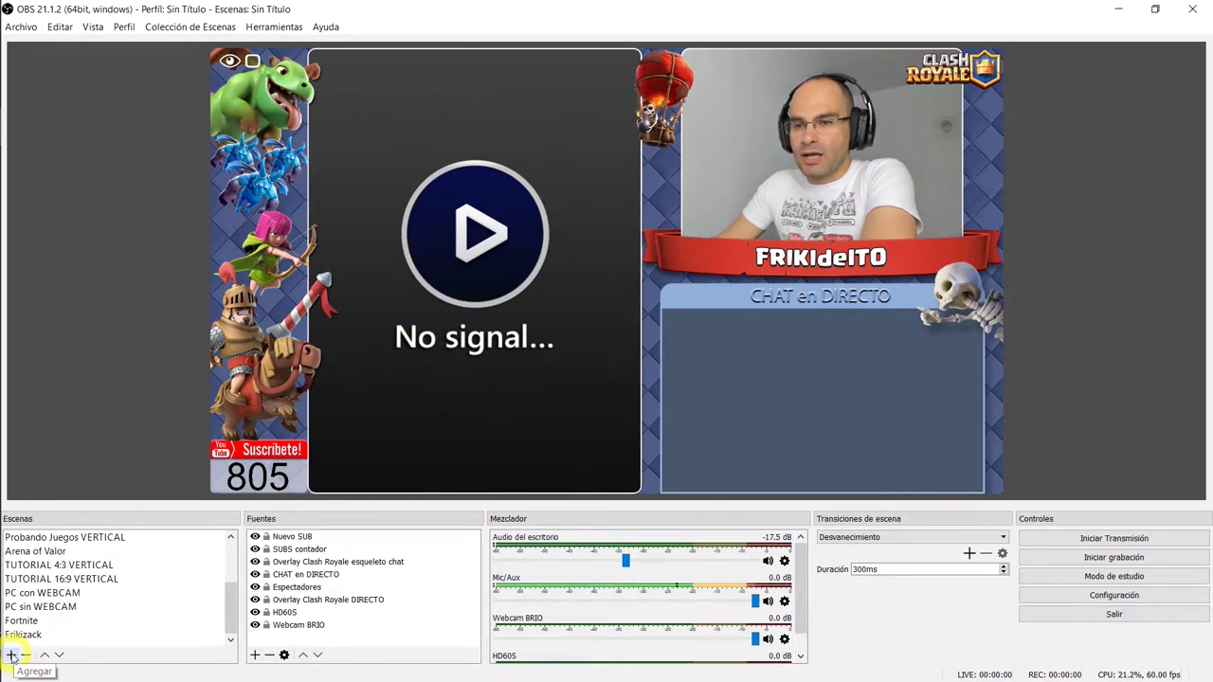
left_click(12, 654)
type("PRUEBA OVERLAY DIRECT")
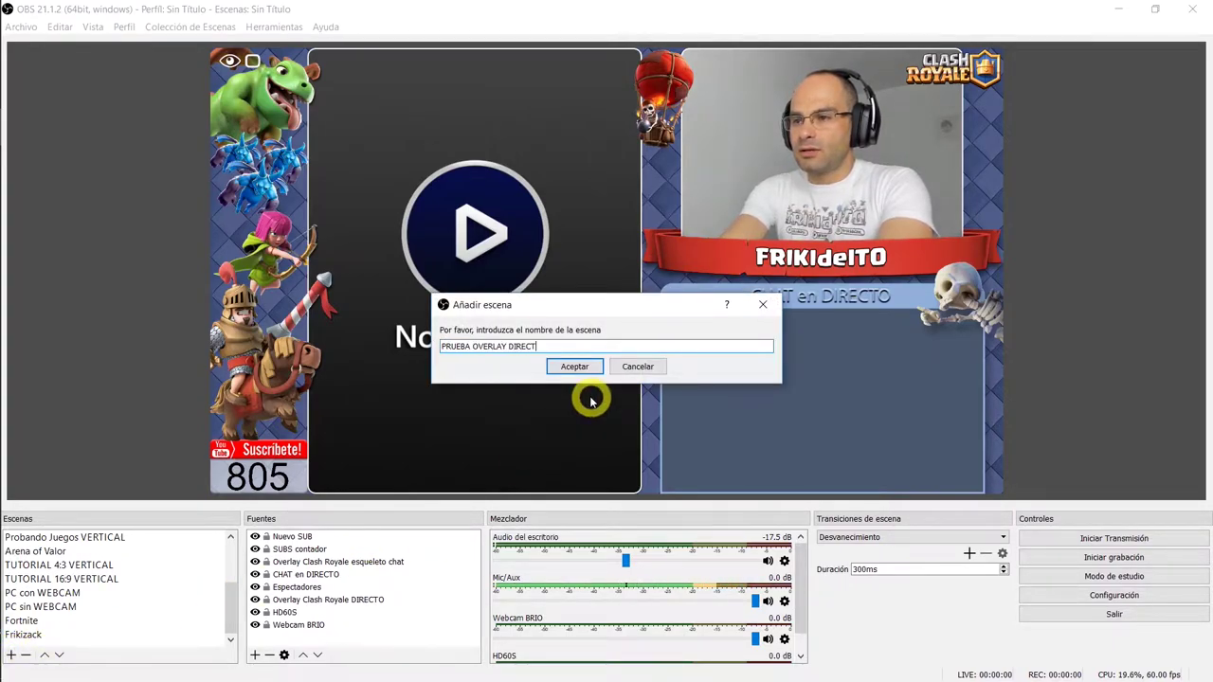
type("O CLASH ROYALE")
key("Return")
Add the existing Webcam BRIO video capture source, shrink it and place it in the upper right of the canvas
left_click(254, 655)
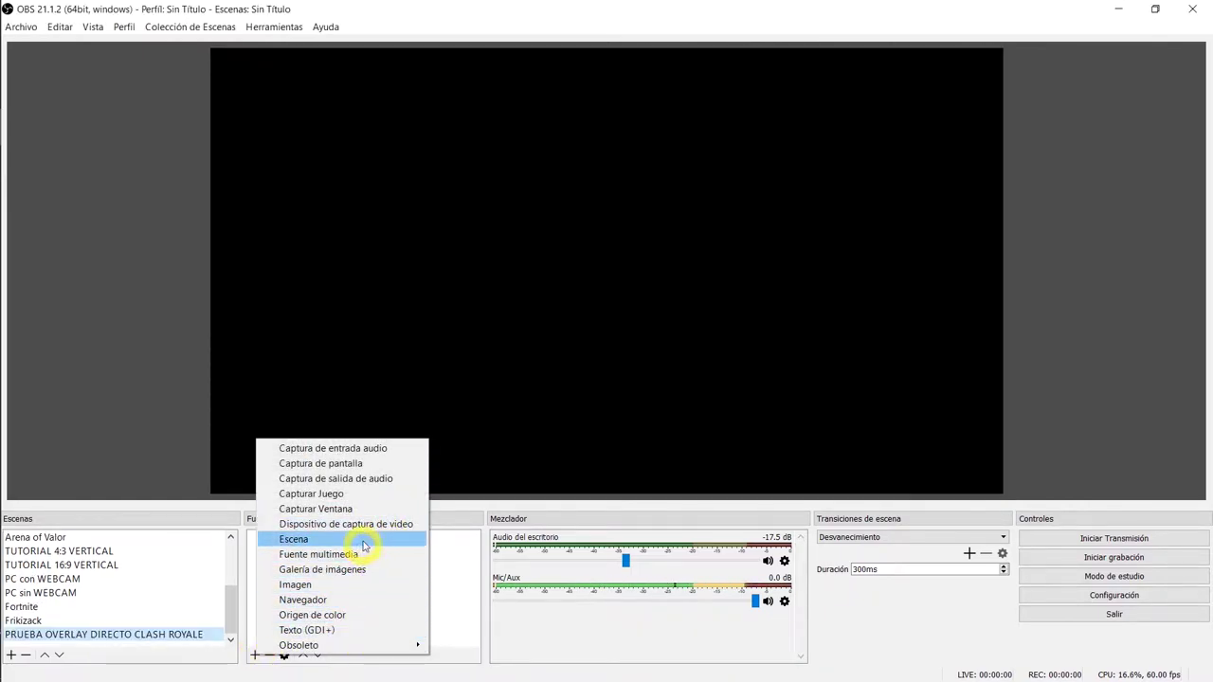
left_click(389, 523)
left_click(510, 300)
left_click(537, 333)
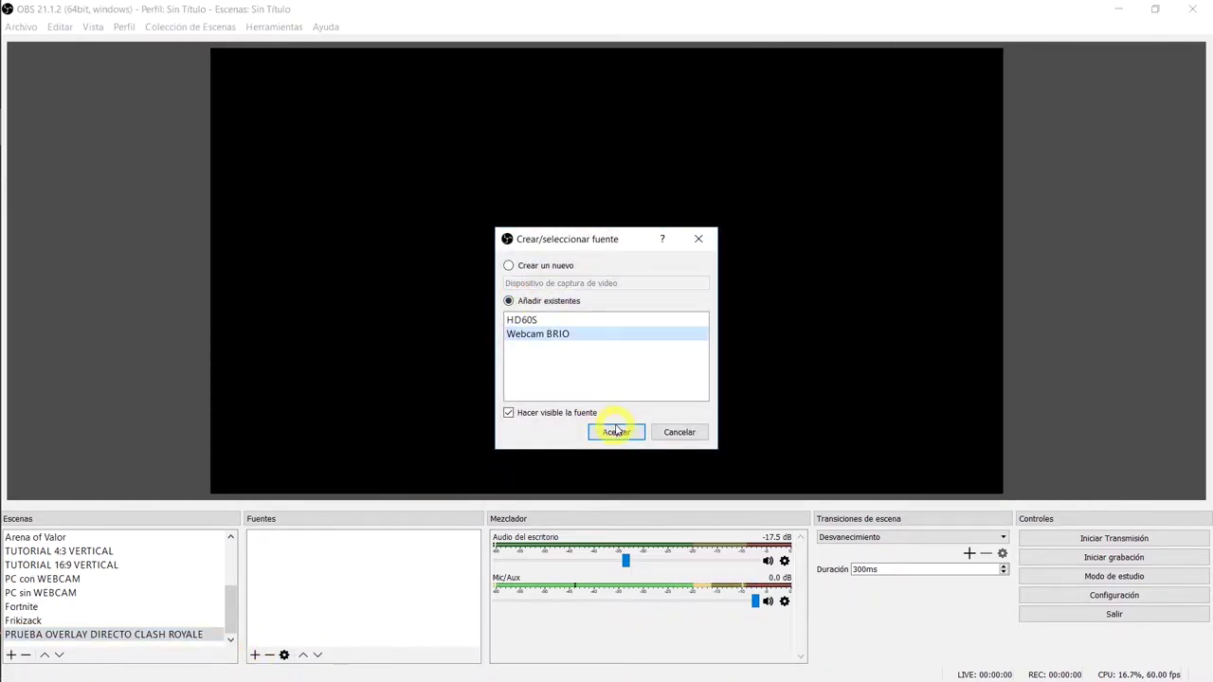
left_click(616, 432)
left_click_drag(210, 496, 764, 252)
left_click_drag(856, 187, 820, 204)
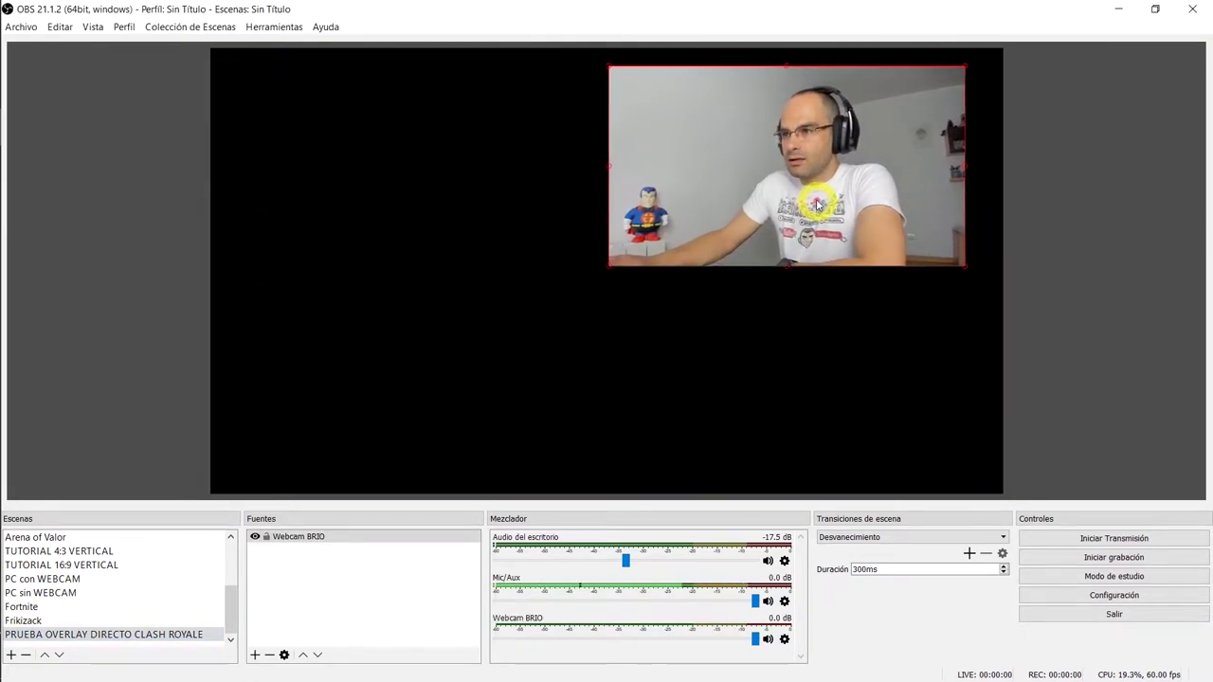
Add the existing HD60S video capture source and place it in the left half of the canvas
left_click(254, 655)
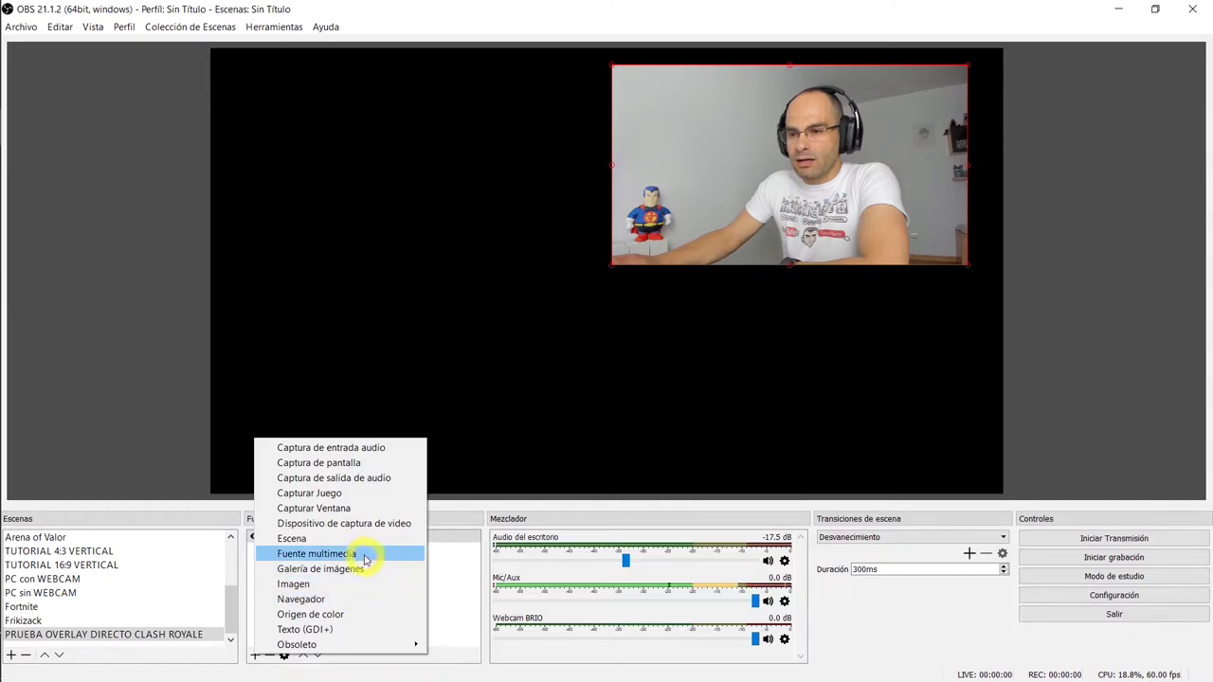
left_click(374, 524)
left_click(588, 321)
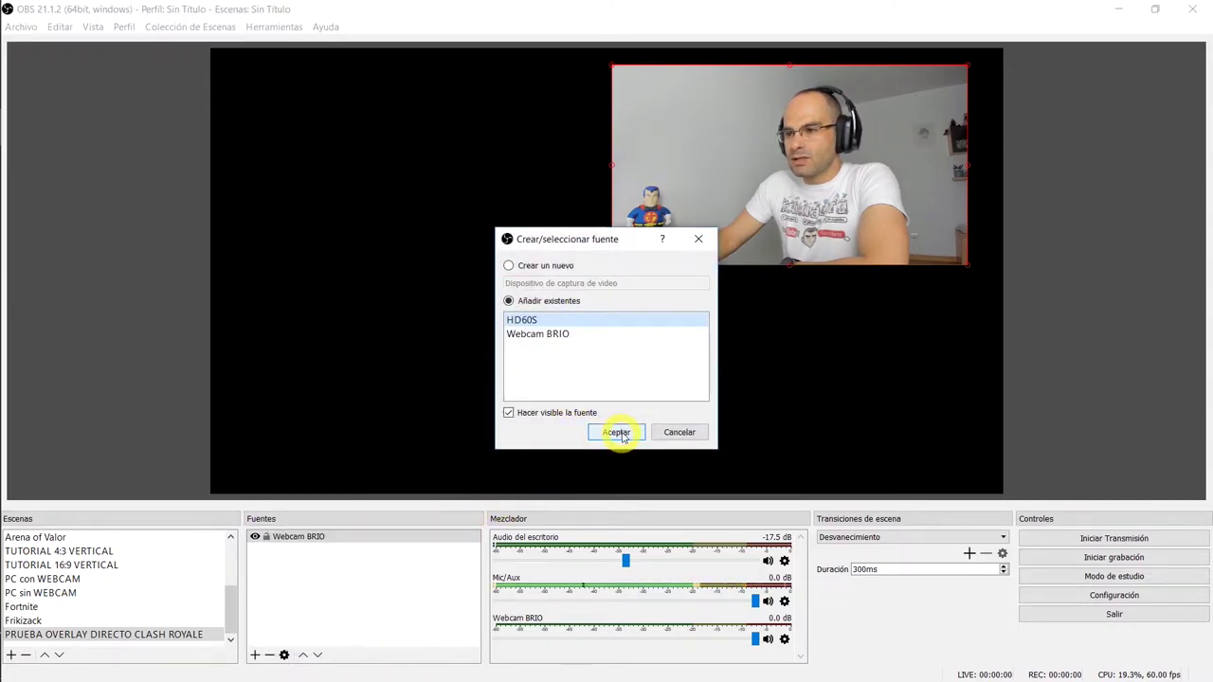
left_click(617, 432)
mouse_move(439, 259)
left_mouse_down()
mouse_move(452, 252)
mouse_move(460, 267)
left_mouse_up()
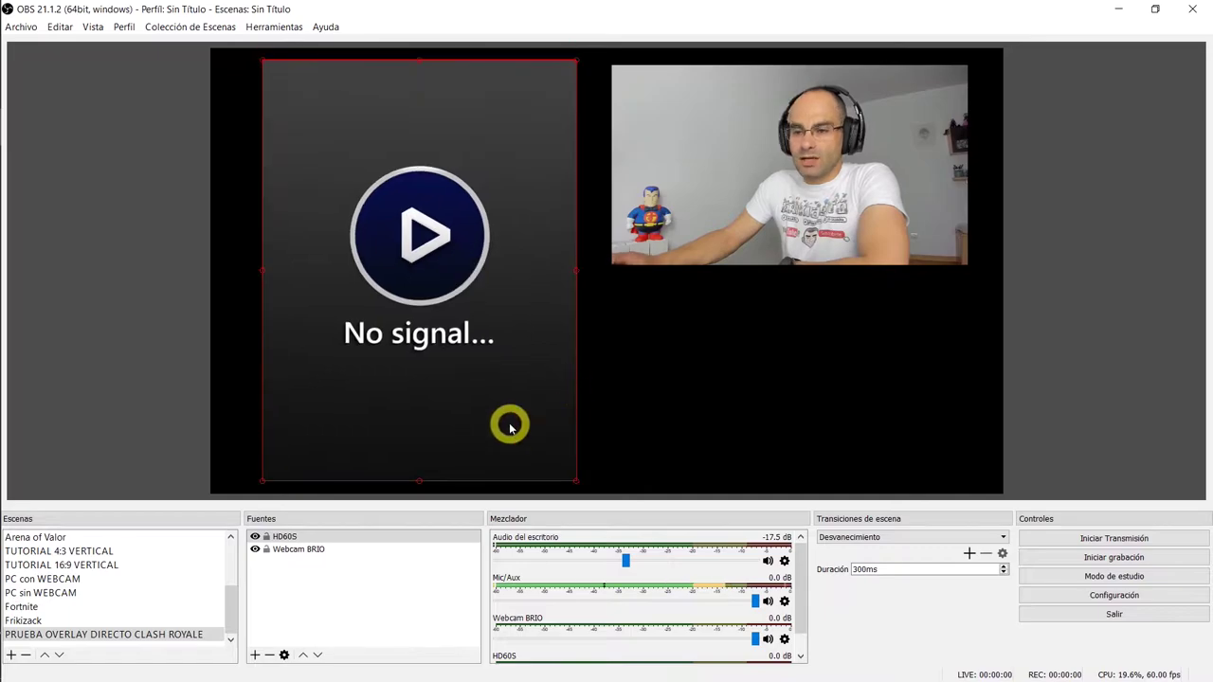
Add the existing image source Overlay Clash Royale DIRECTO to the scene
left_click(255, 655)
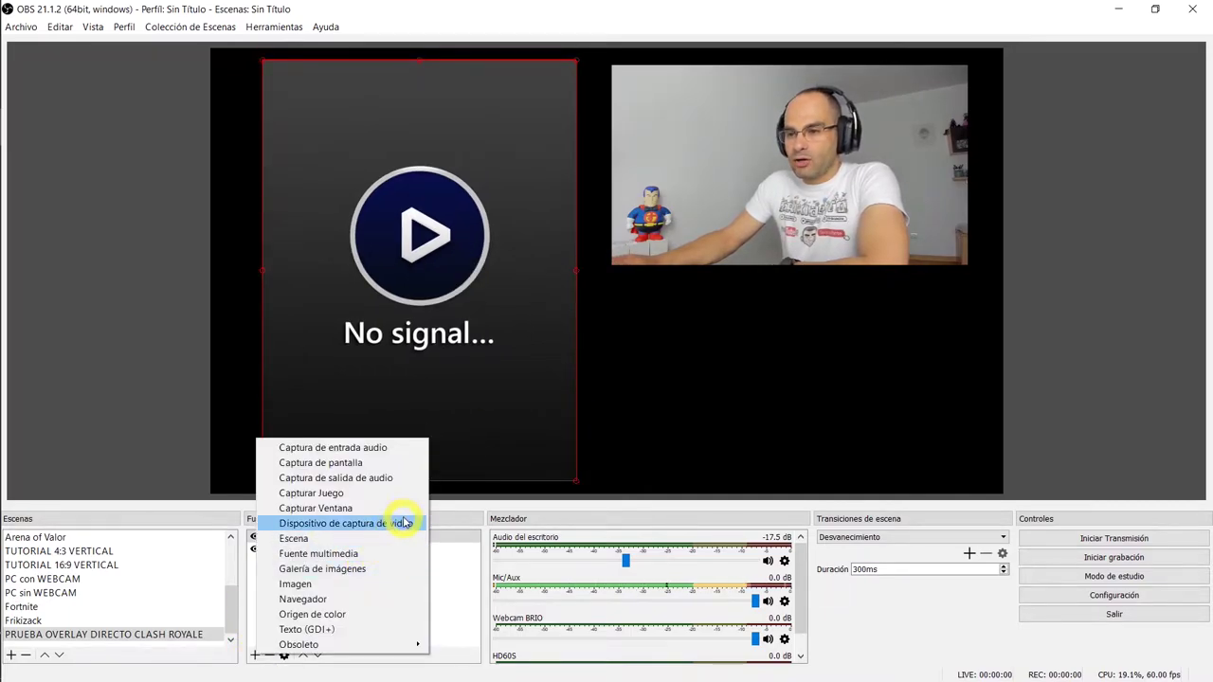
left_click(365, 585)
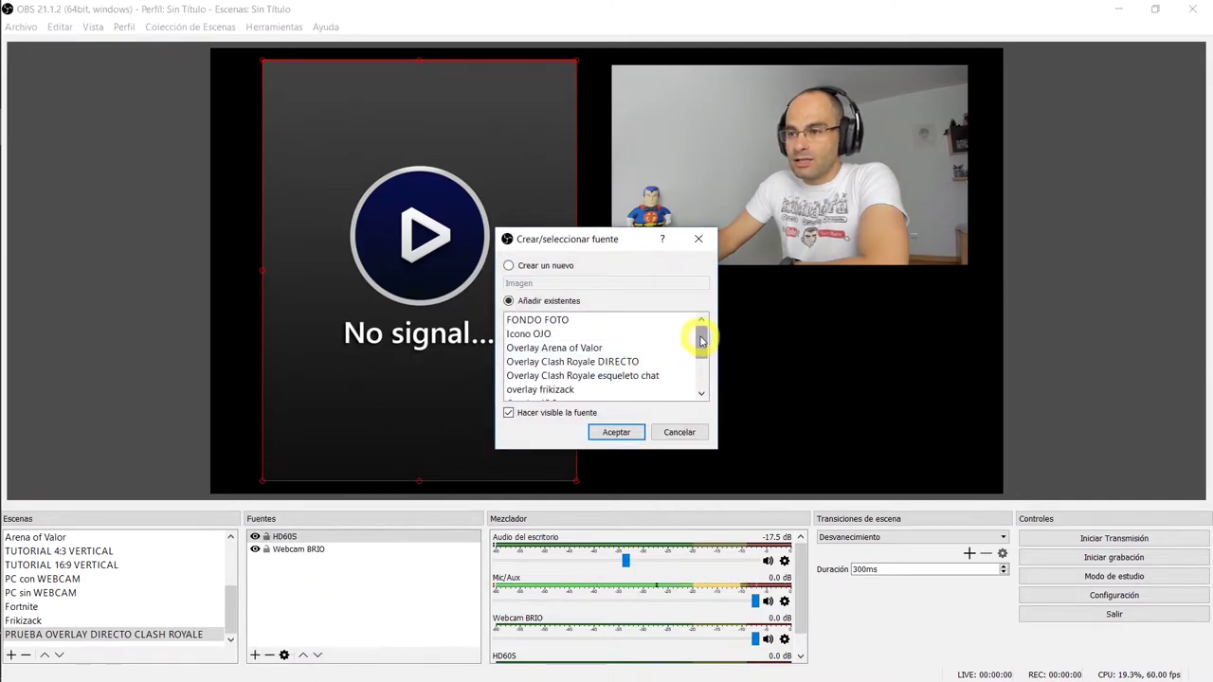
left_click_drag(702, 338, 701, 359)
left_click(578, 320)
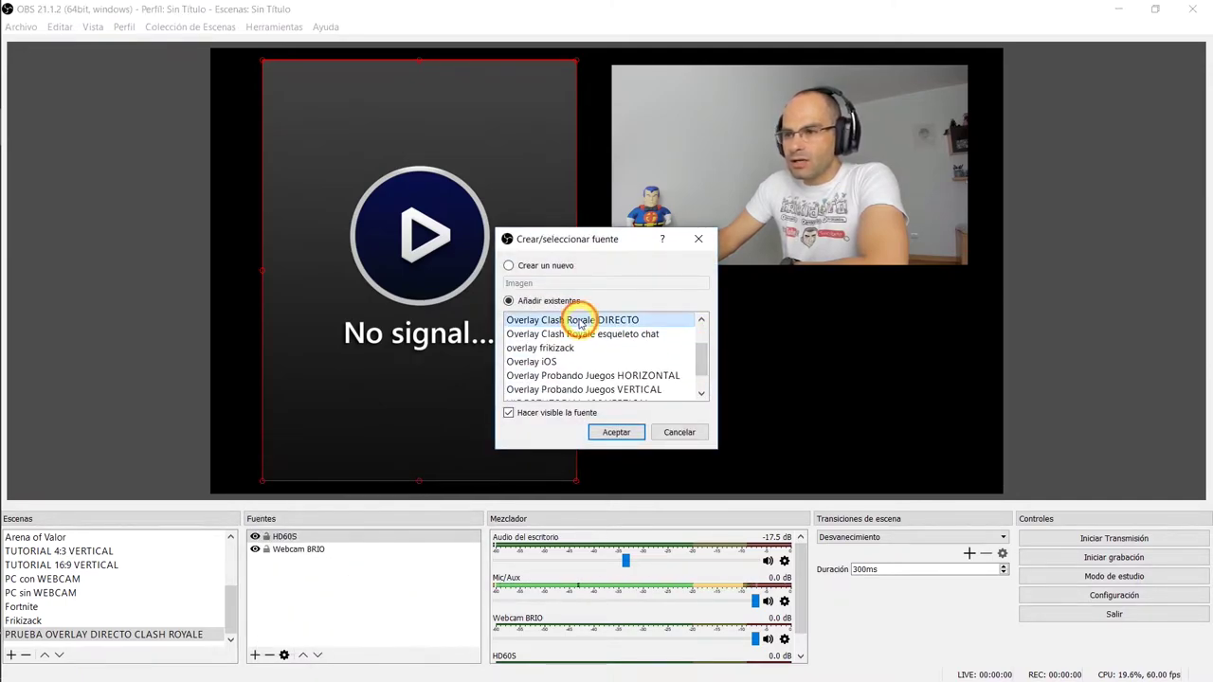
left_click(617, 432)
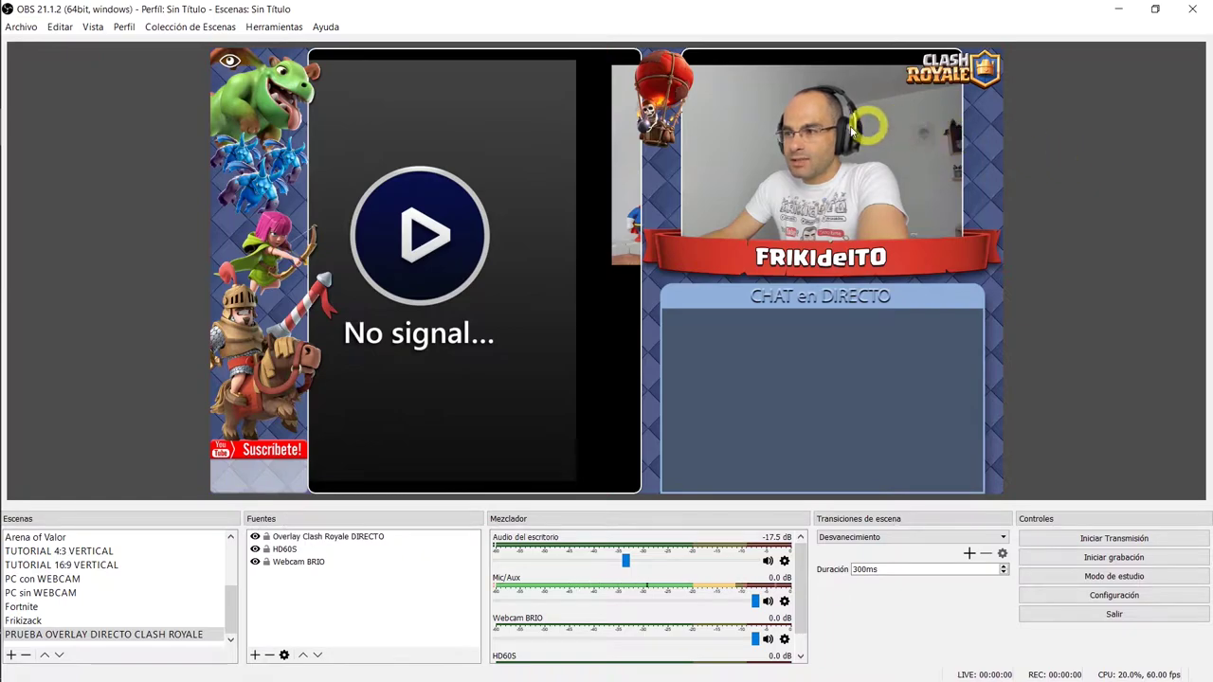
Fit the Webcam BRIO and HD60S sources into their frames in the Clash Royale overlay
left_click(794, 148)
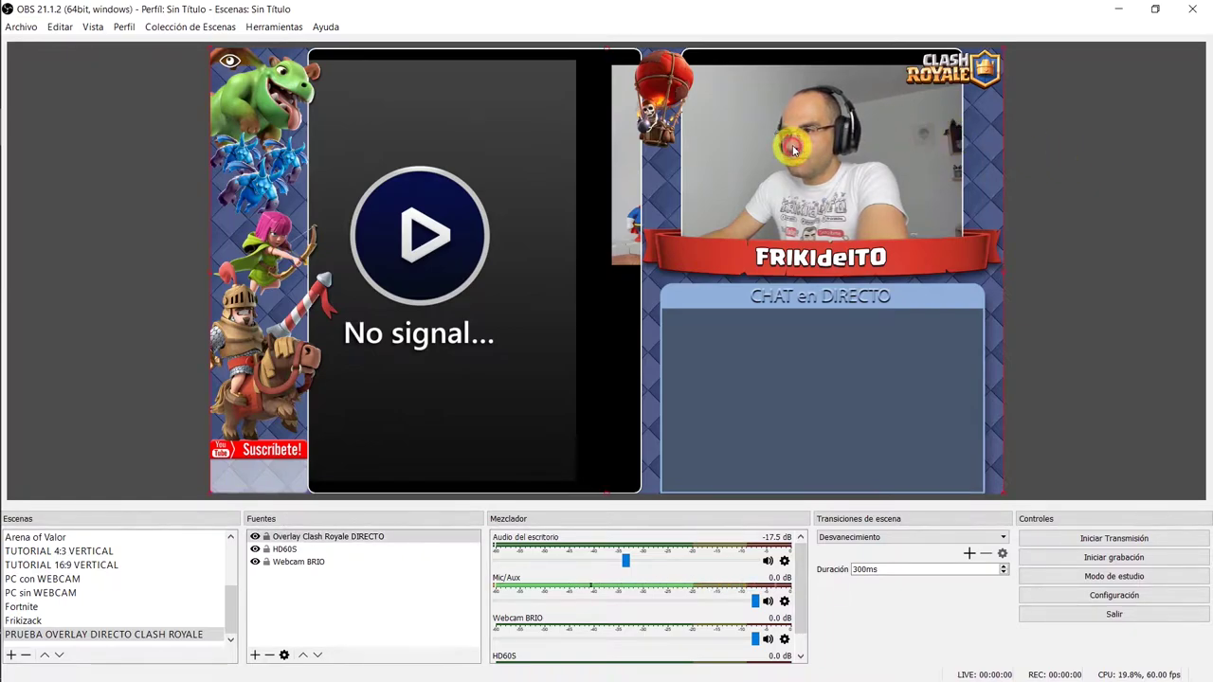
left_click(314, 561)
left_click(379, 549)
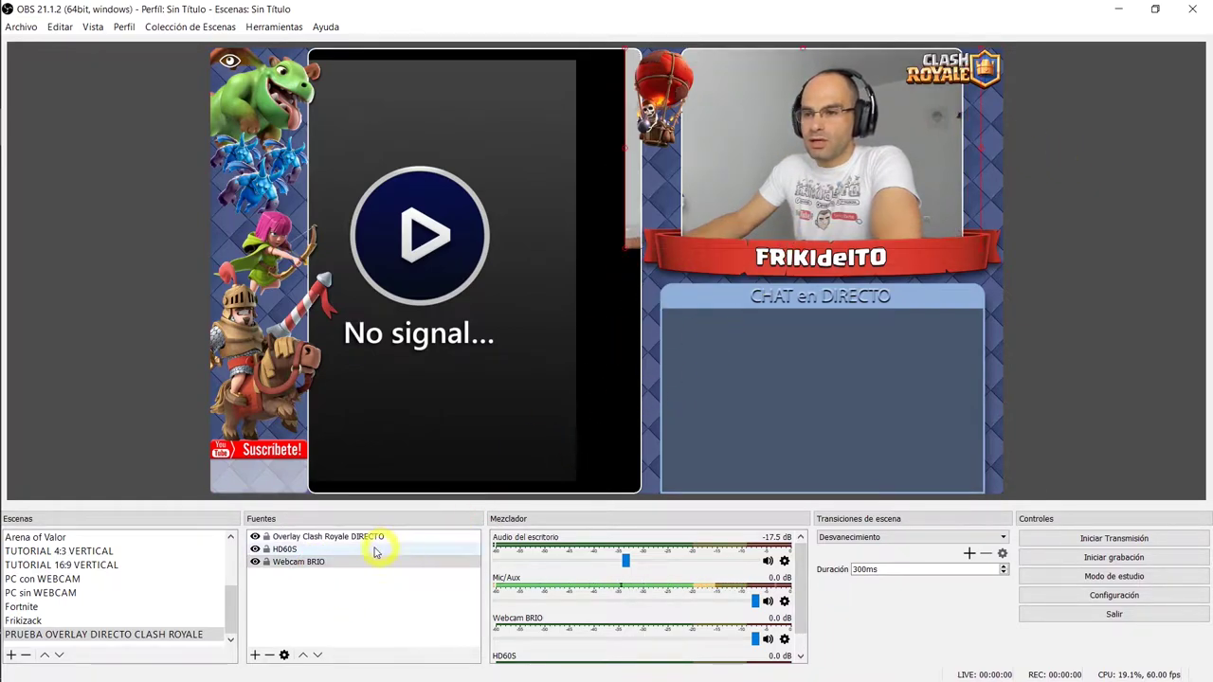
left_click_drag(446, 271, 496, 263)
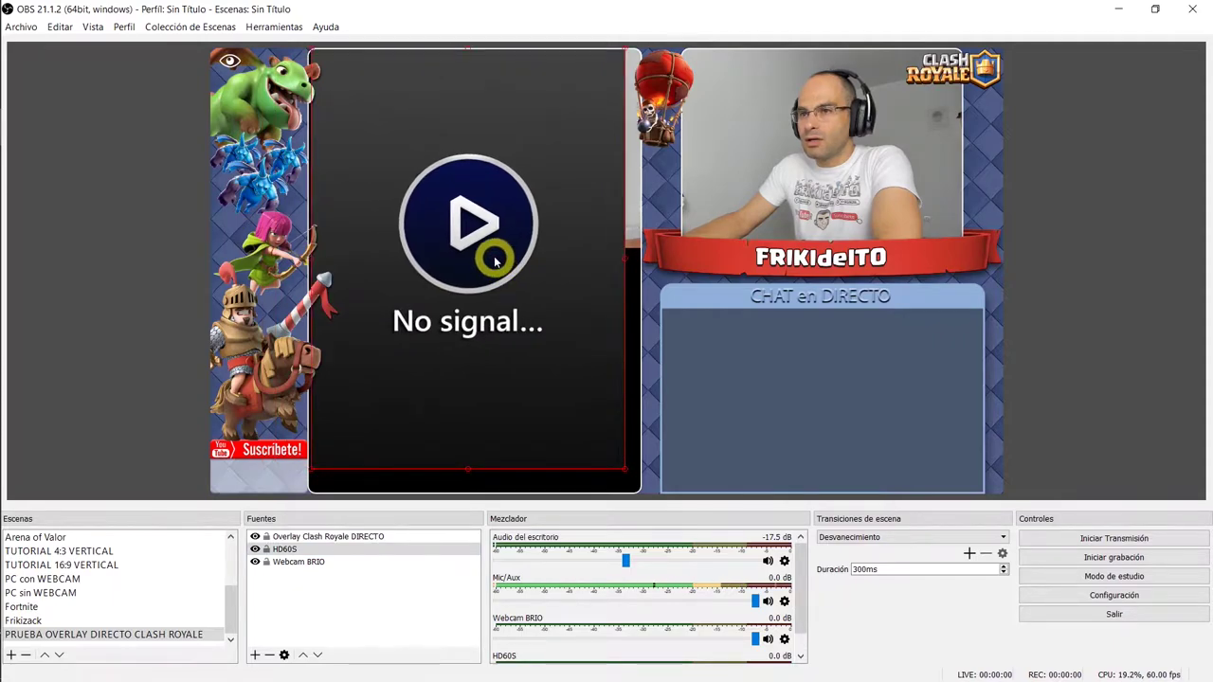
left_click(1116, 224)
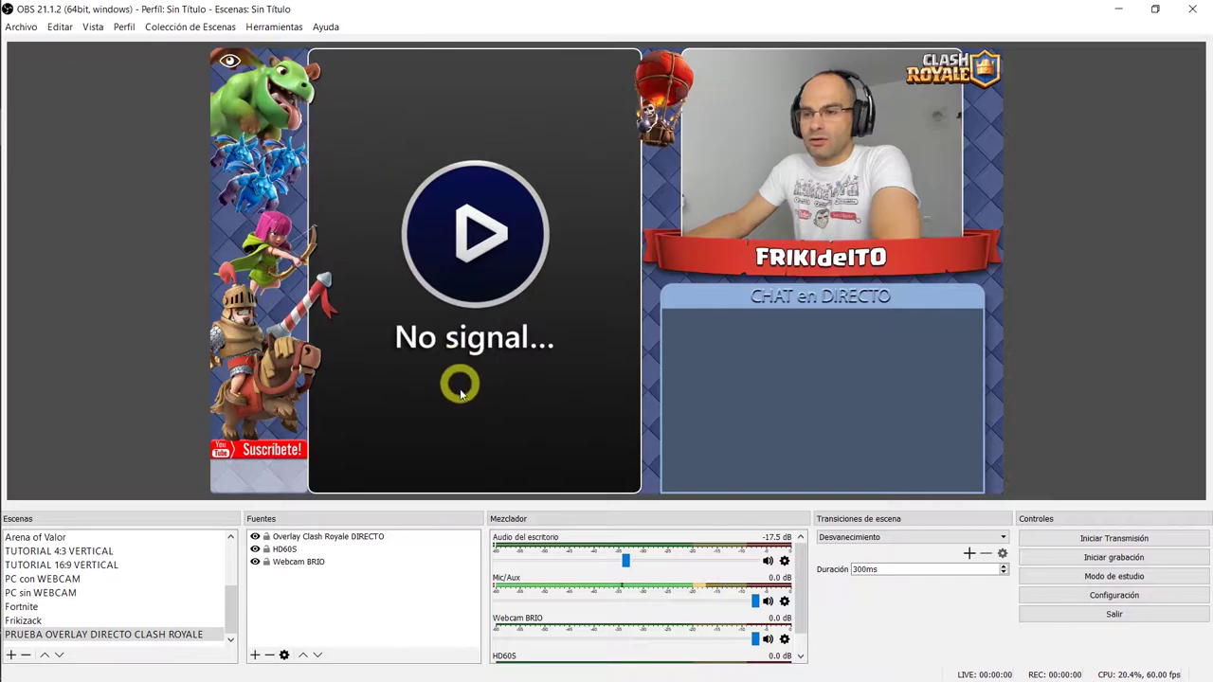
Create a new browser source named PRUEBA ESPECTADORES
left_click(254, 656)
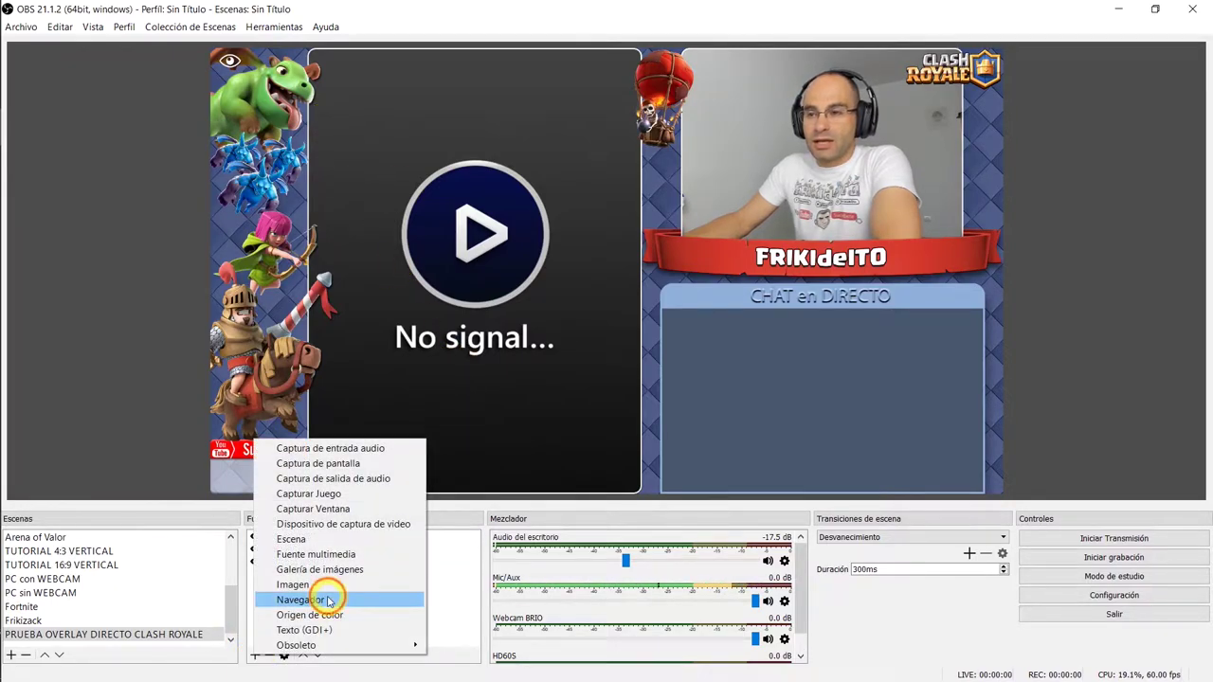
left_click(302, 600)
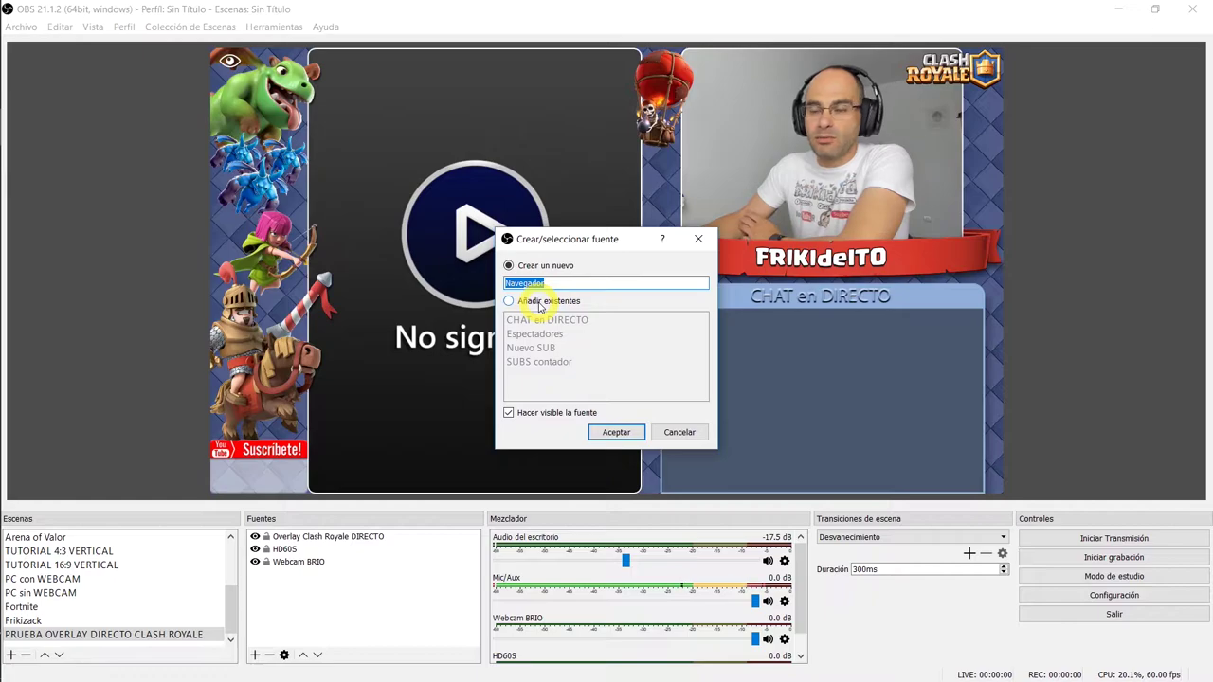
type("PRUEBA ESPECTAD")
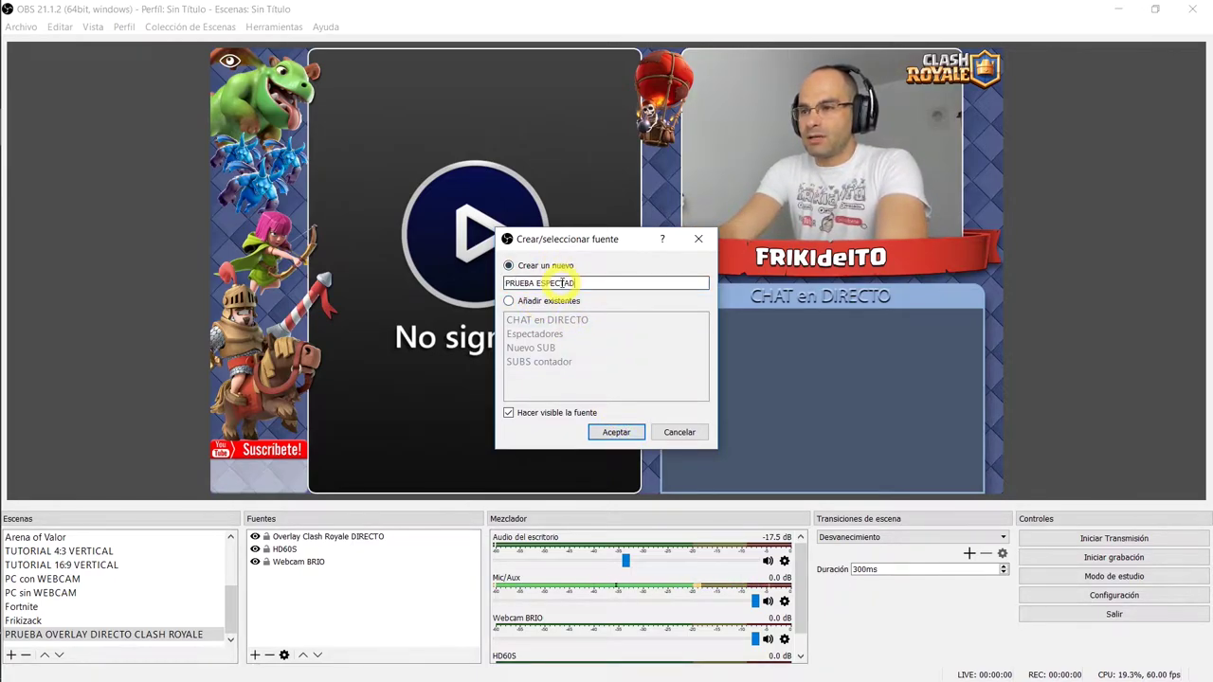
type("ORES")
key("Return")
Paste the tokenized Streamlabs widget link into the source's URL field and enable refreshing the browser when the scene becomes active
left_click_drag(432, 396, 289, 396)
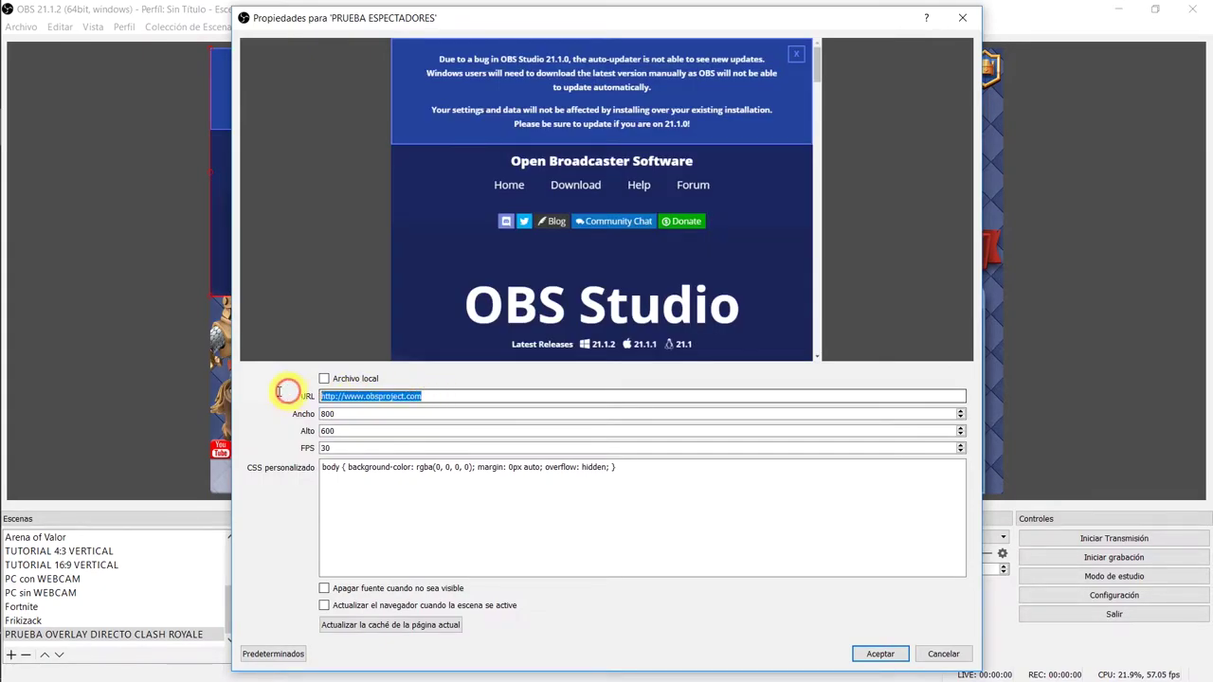
key("ctrl+v")
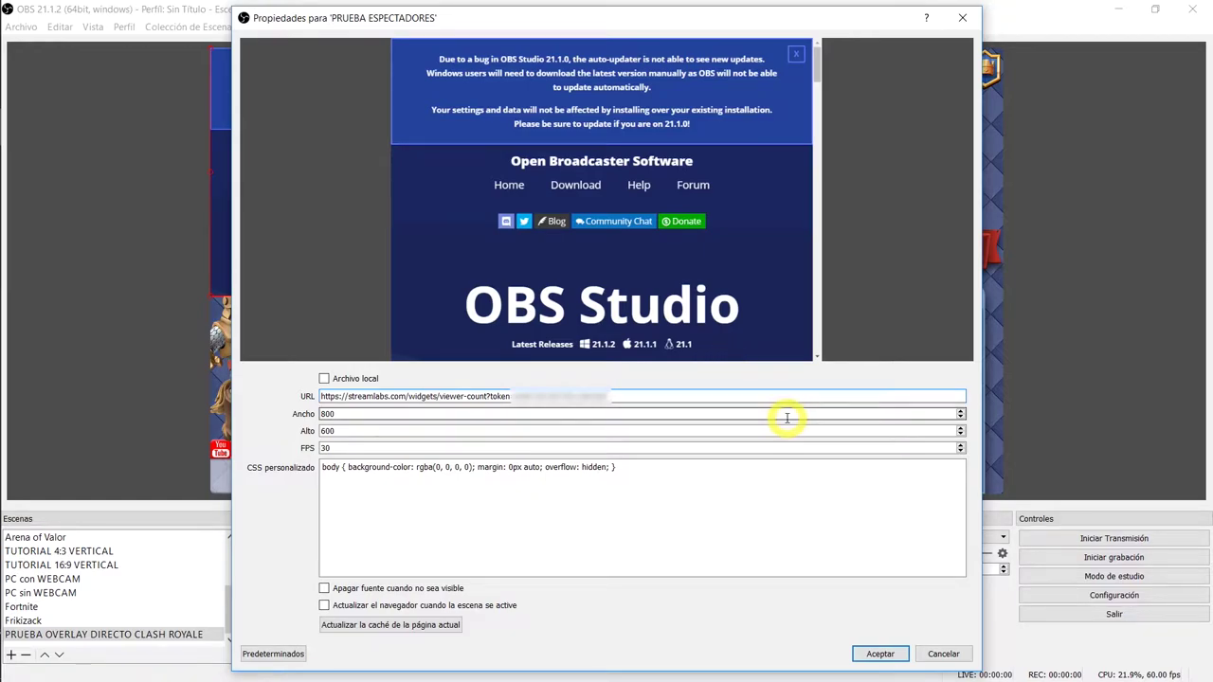
left_click(324, 605)
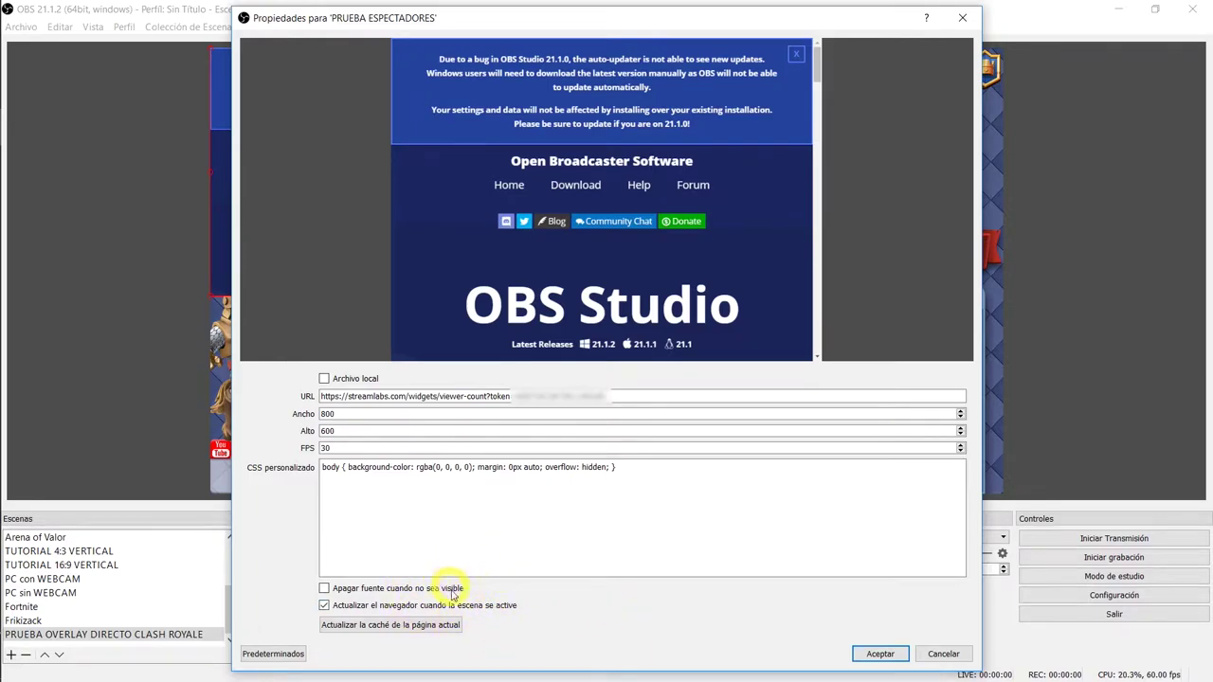
left_click(880, 654)
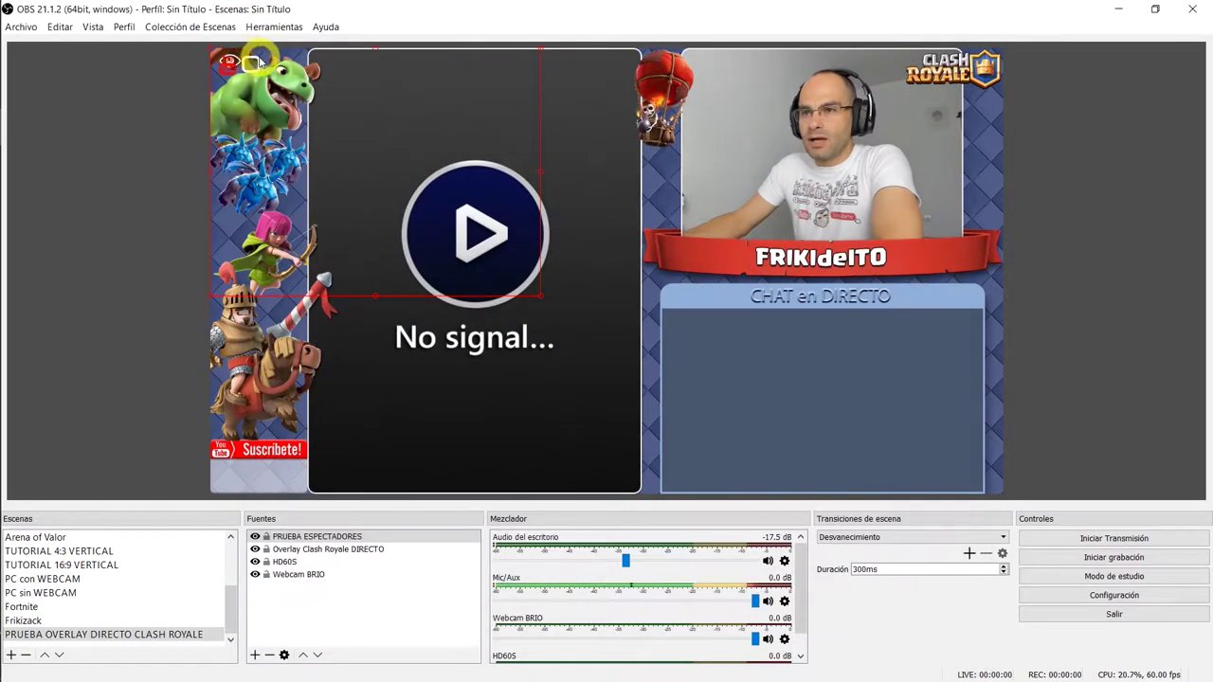
Set the height of the PRUEBA ESPECTADORES browser source to 200
left_click(227, 63)
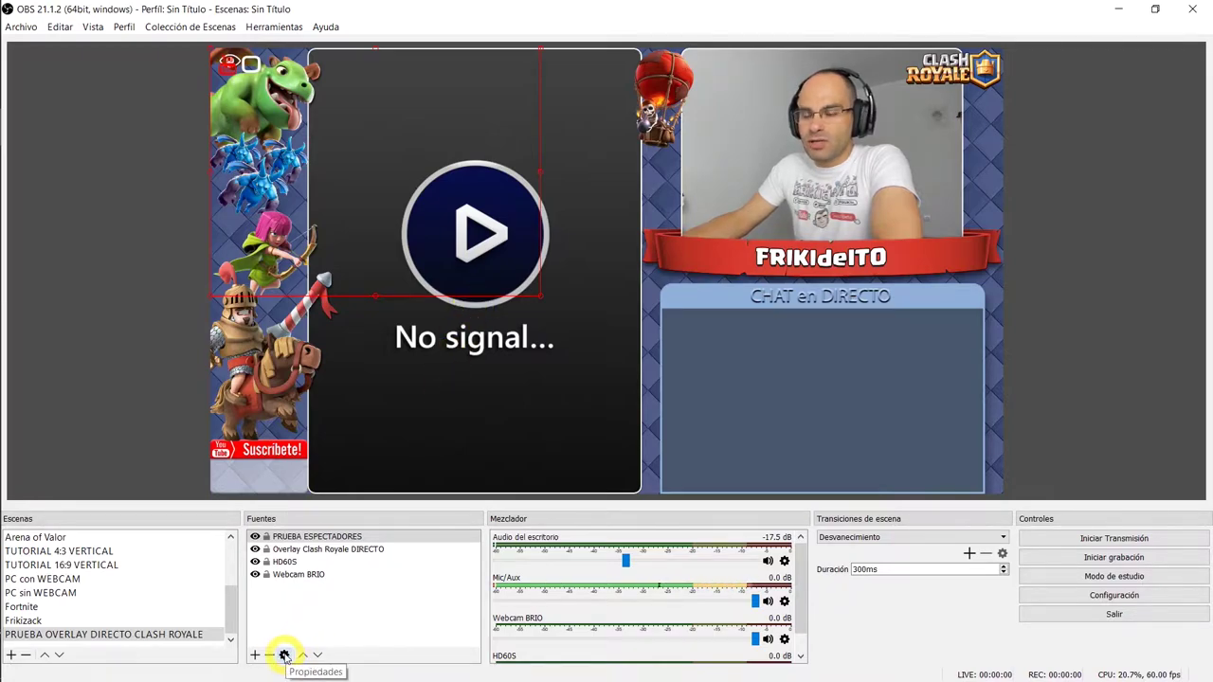
left_click(324, 538)
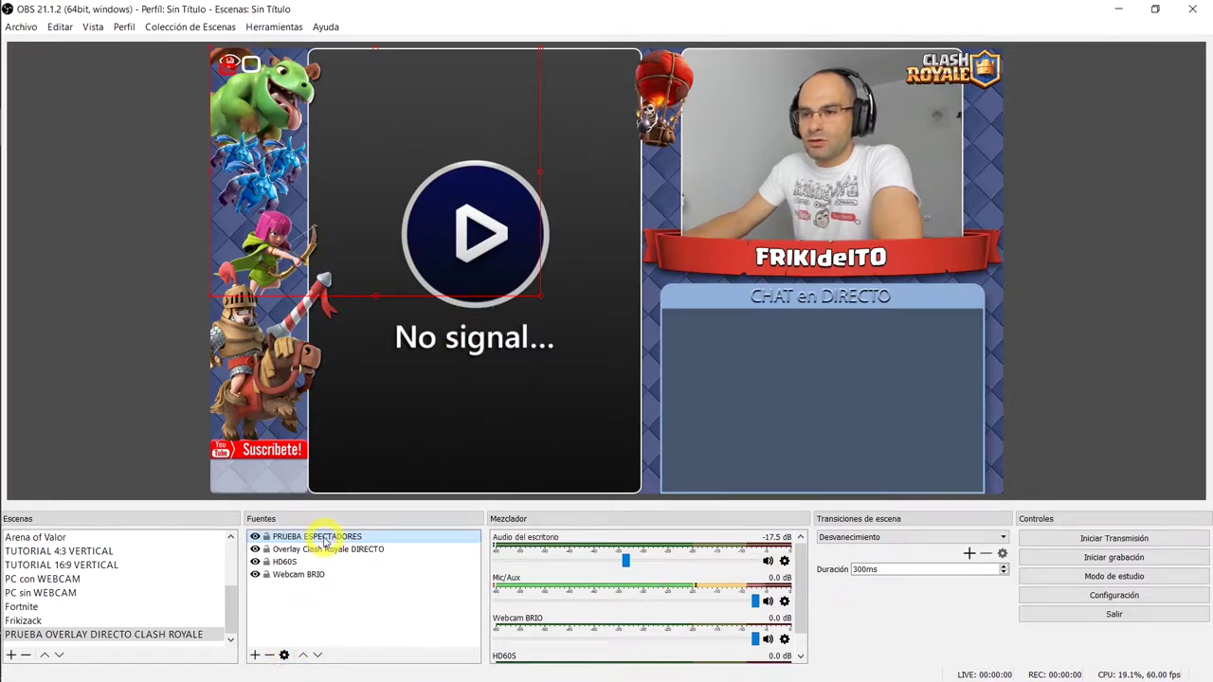
double_click(324, 538)
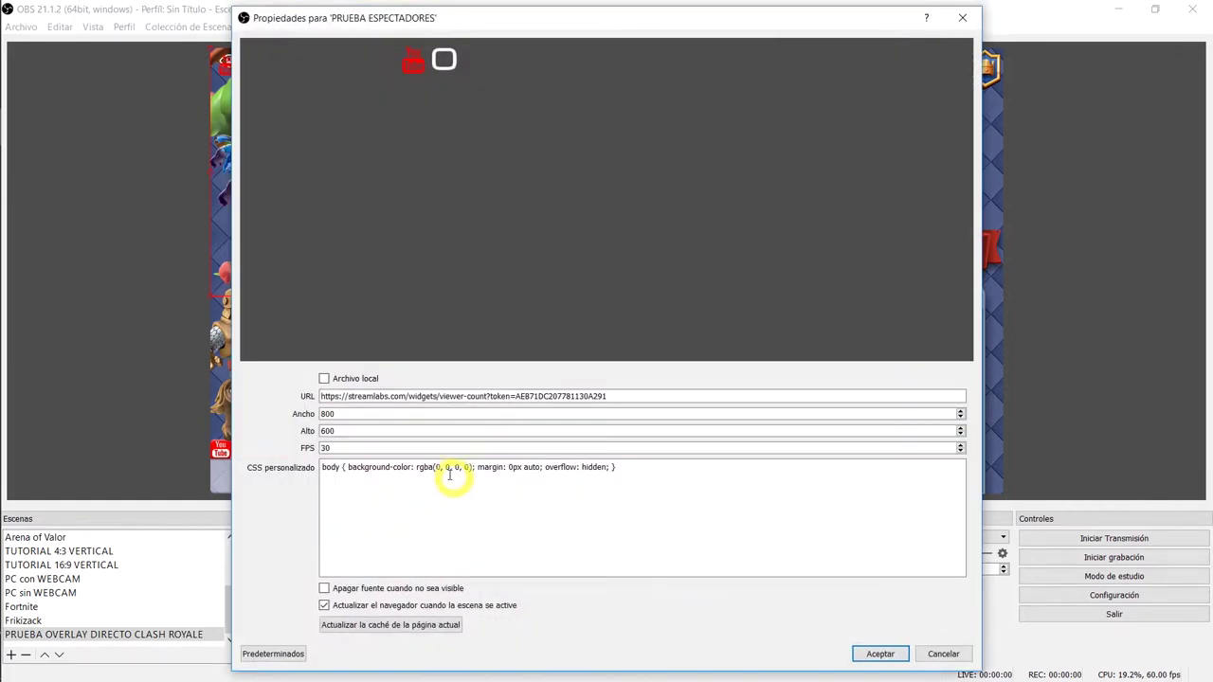
left_click(297, 433)
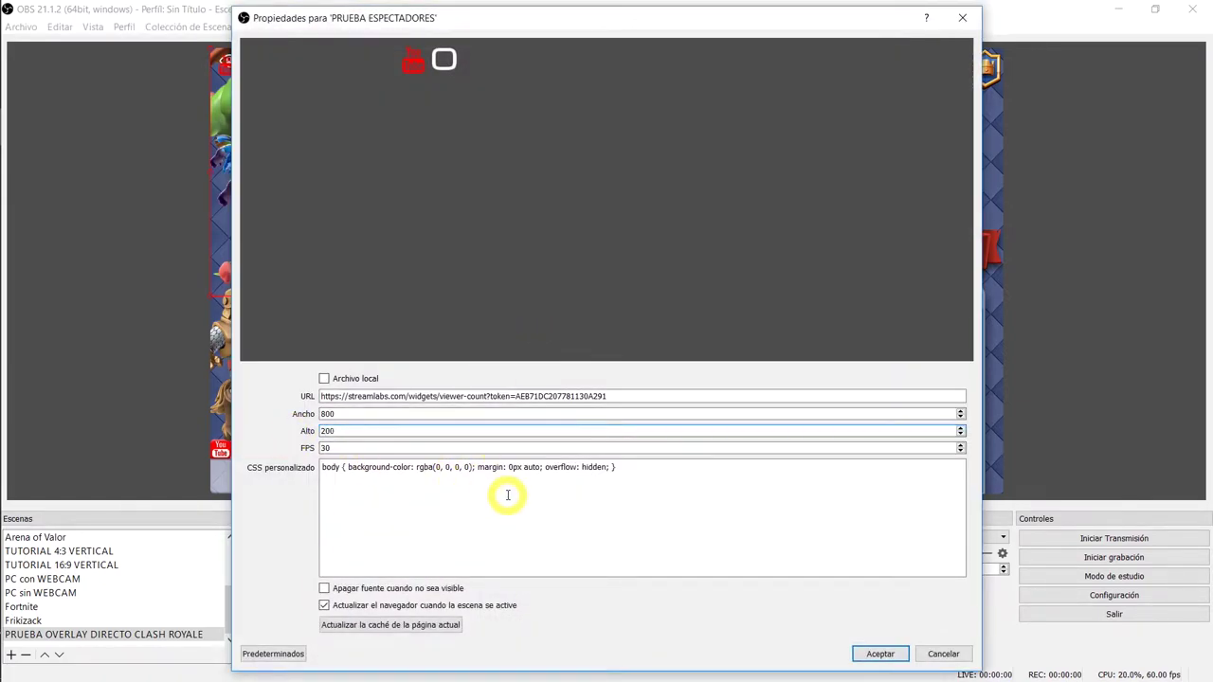
key("Return")
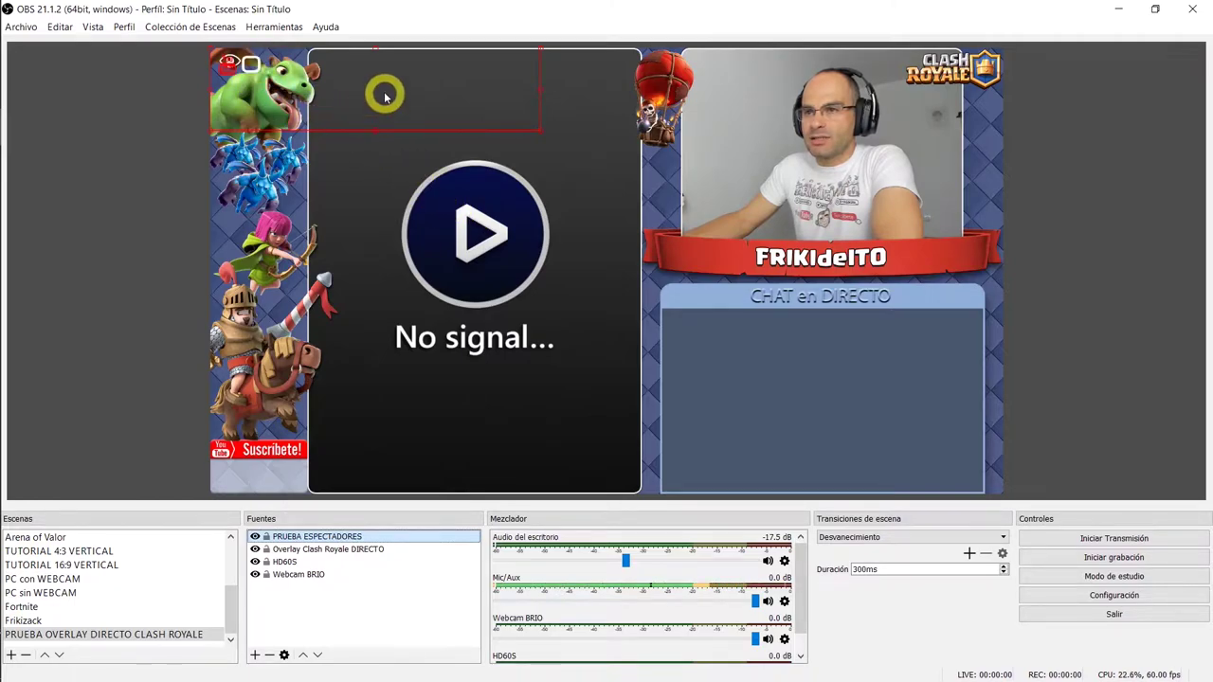
Set the height of the PRUEBA ESPECTADORES browser source to 100
double_click(334, 539)
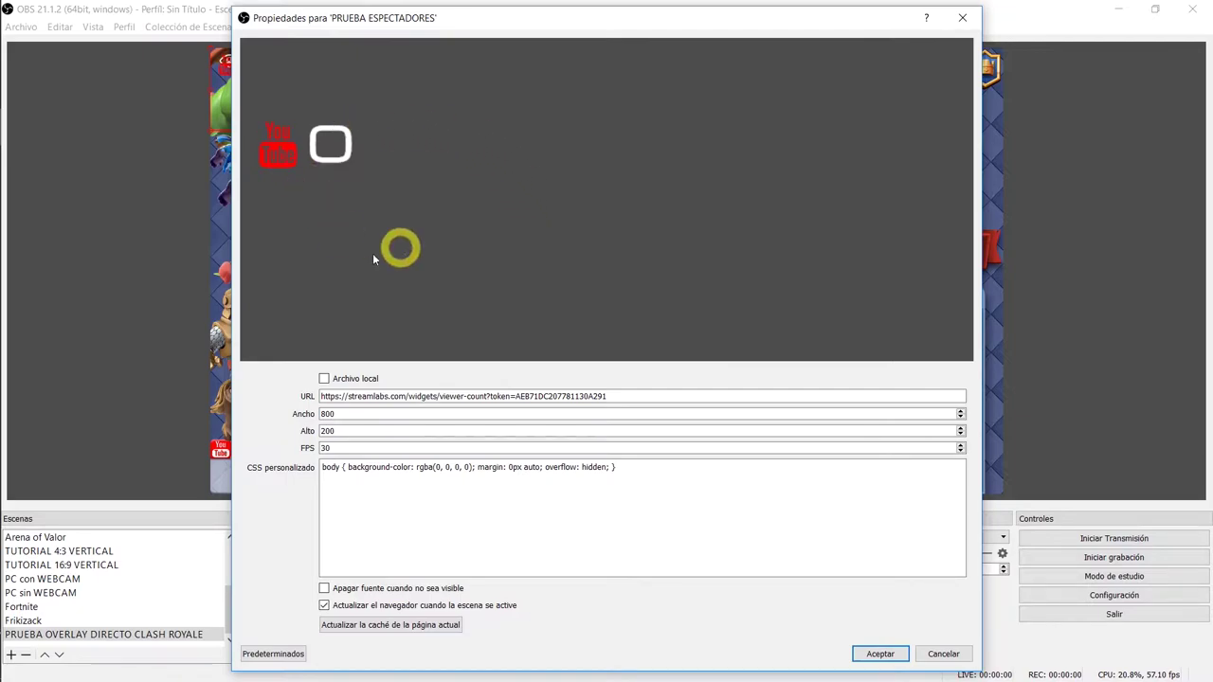
left_click_drag(352, 430, 301, 431)
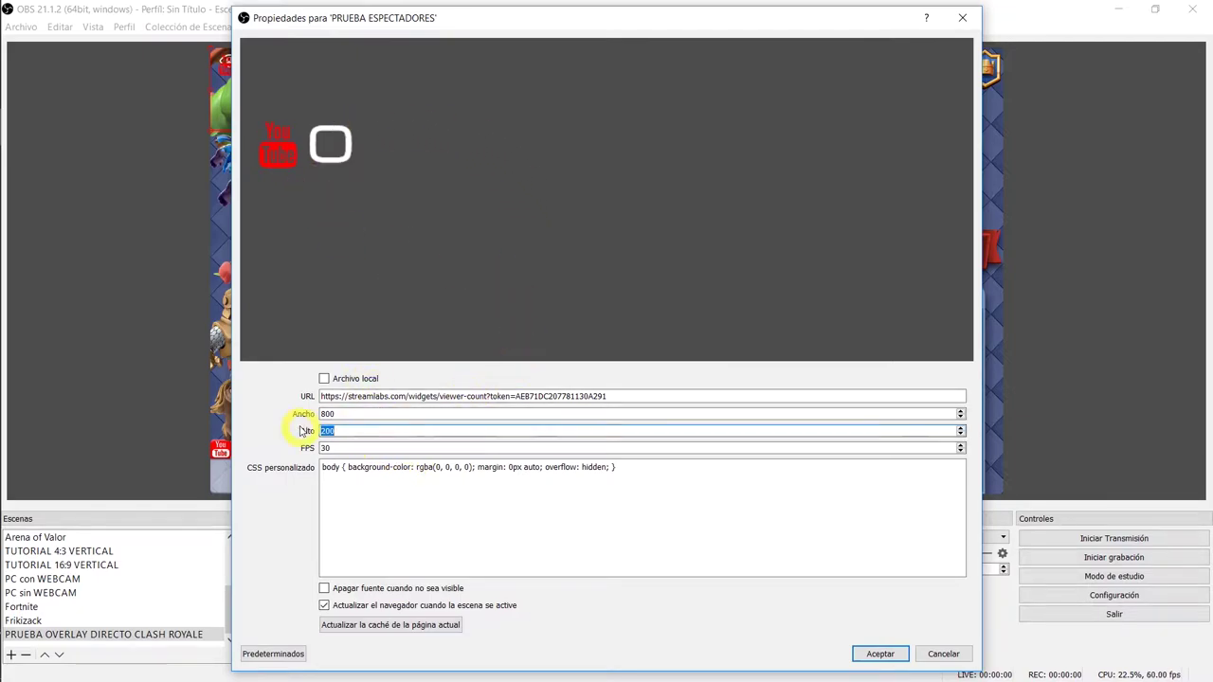
type("100")
key("Return")
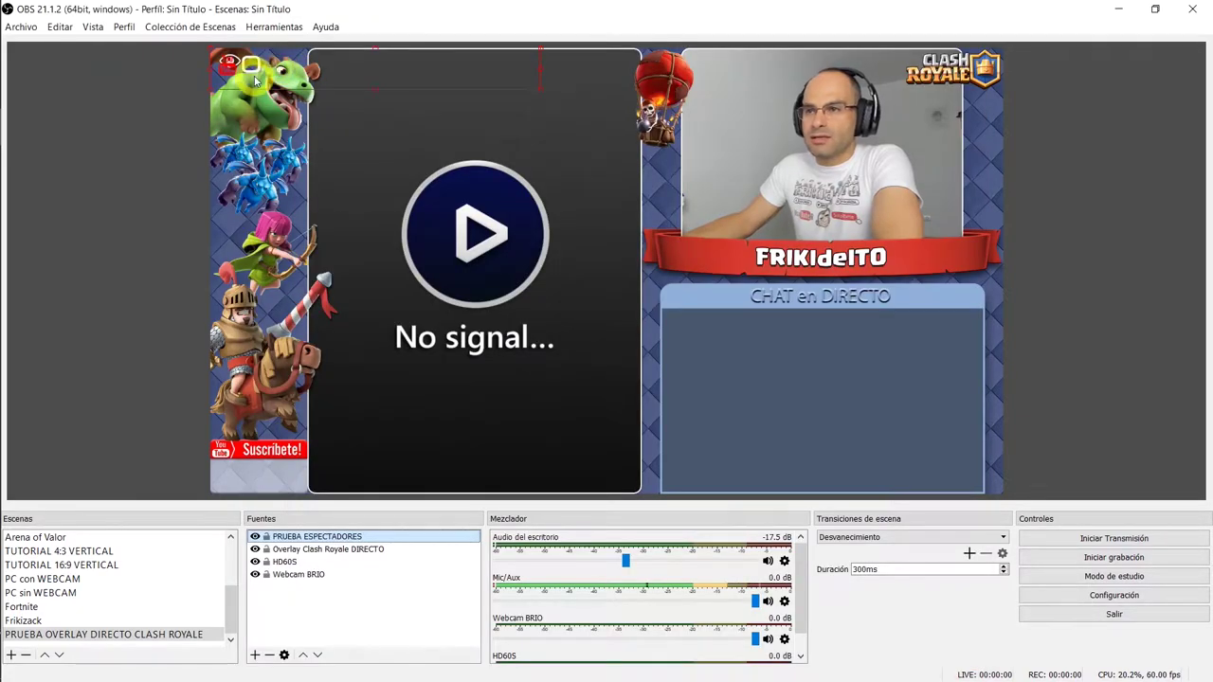
Reduce the PRUEBA ESPECTADORES source's width and move the viewer counter over the upper part of the gameplay area
double_click(344, 537)
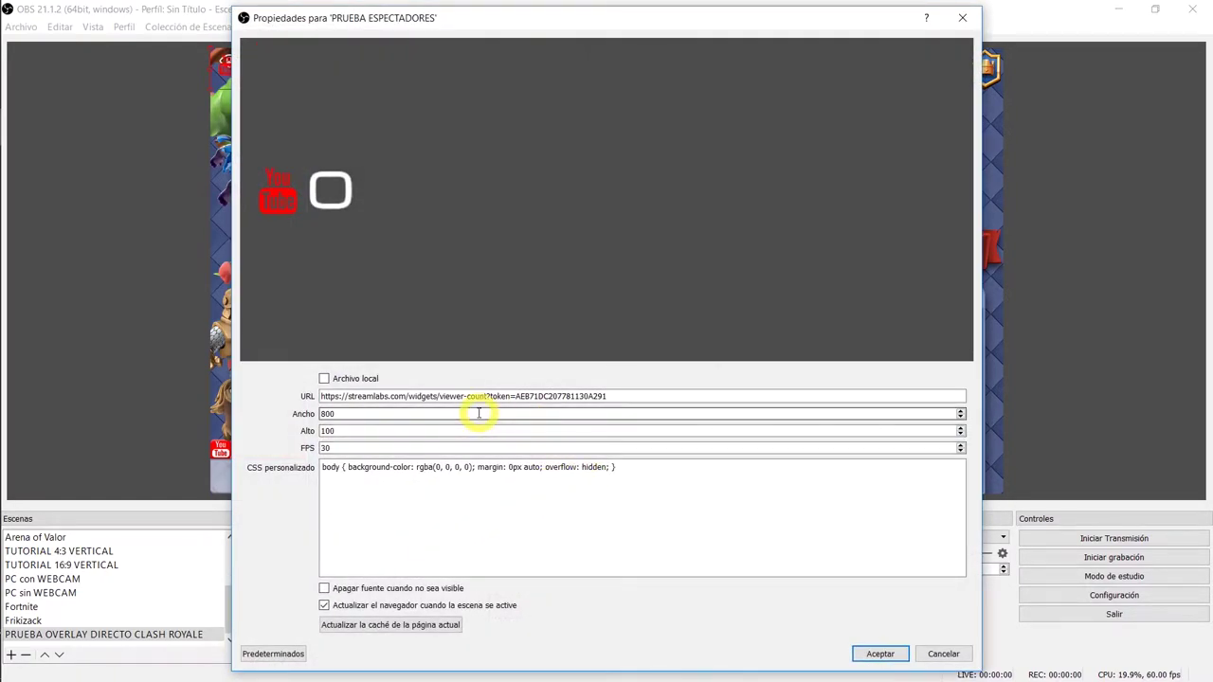
double_click(400, 414)
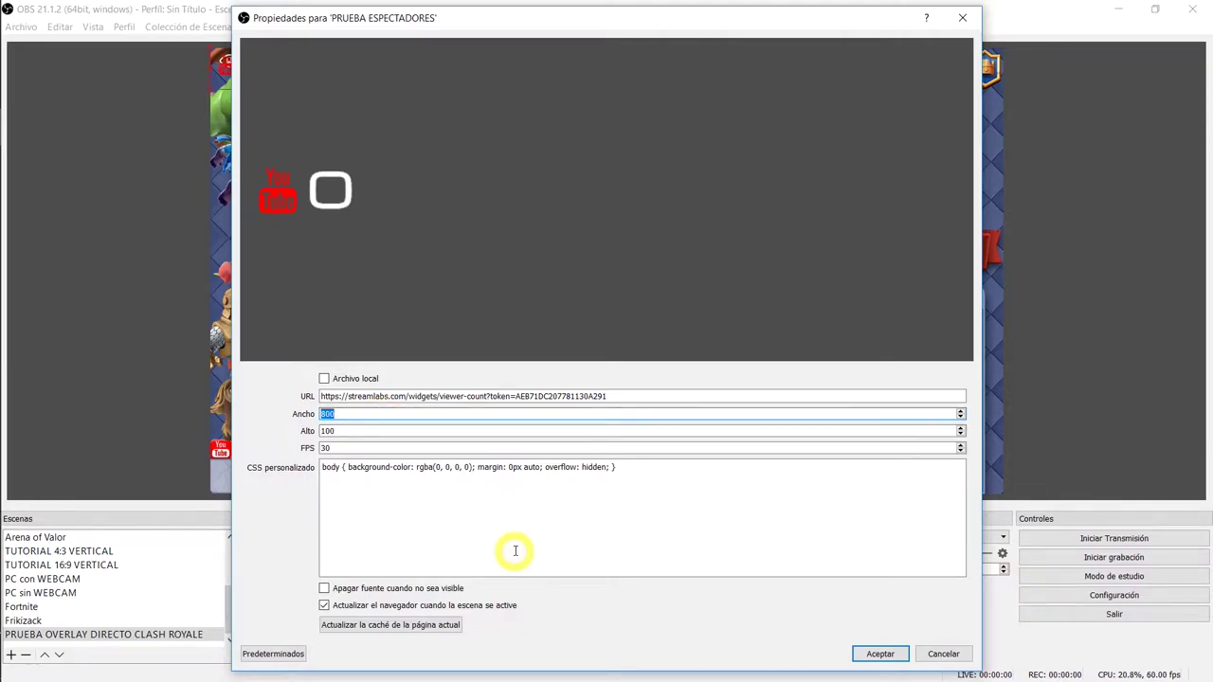
left_click(897, 654)
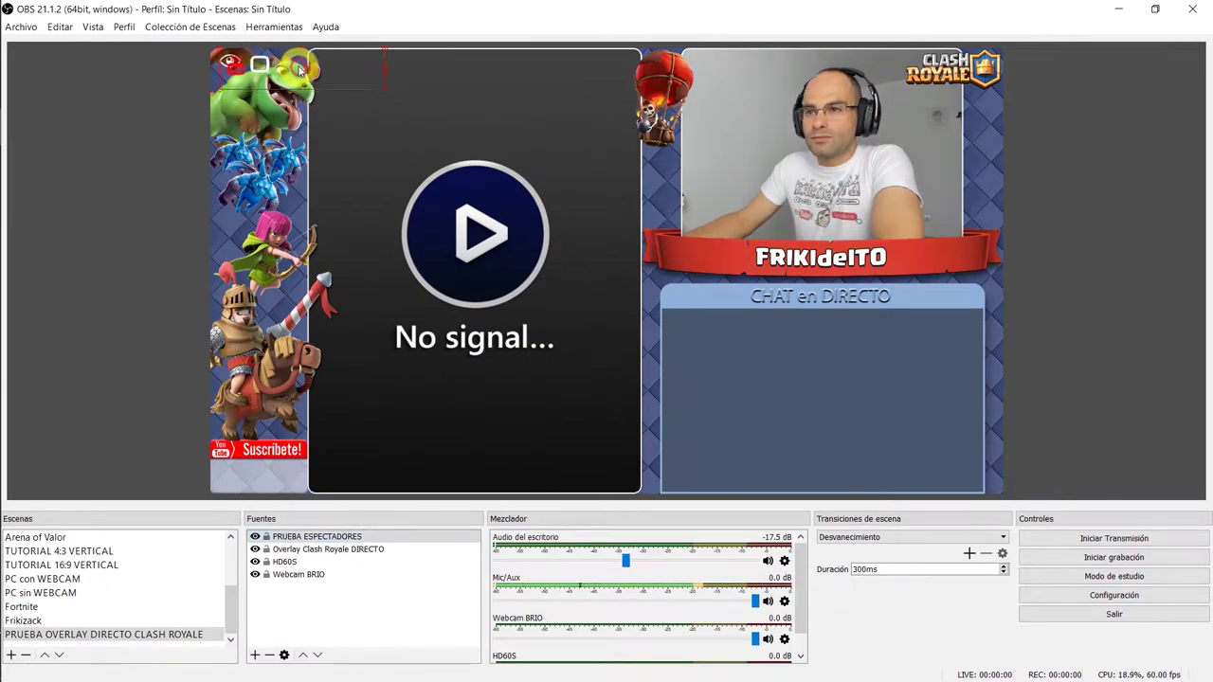
left_click_drag(308, 71, 457, 93)
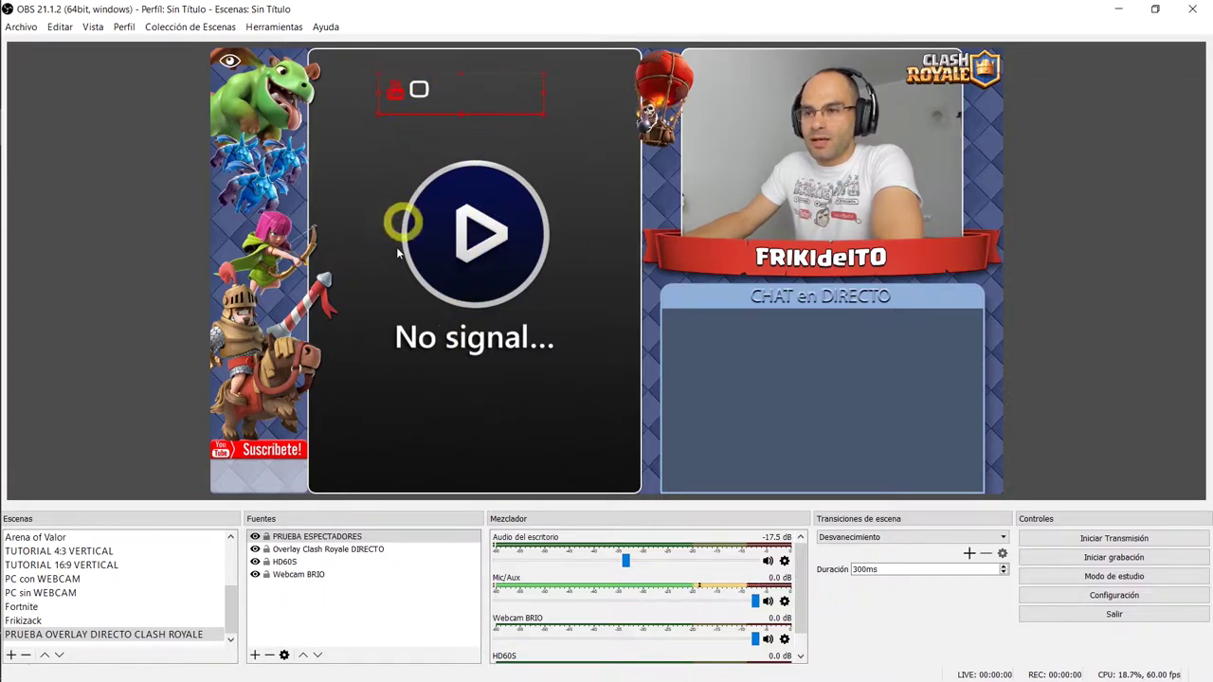
Add a Recortar/Acolchar filter with its default name to the PRUEBA ESPECTADORES source
right_click(313, 537)
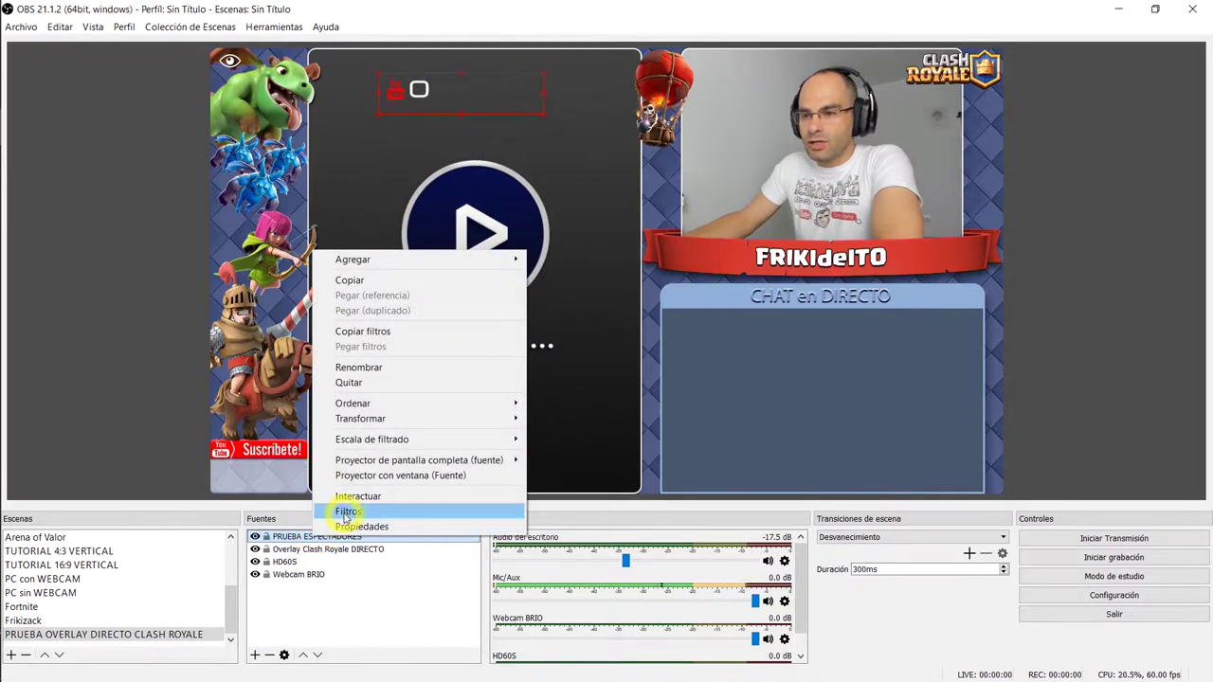
left_click(346, 506)
left_click(348, 563)
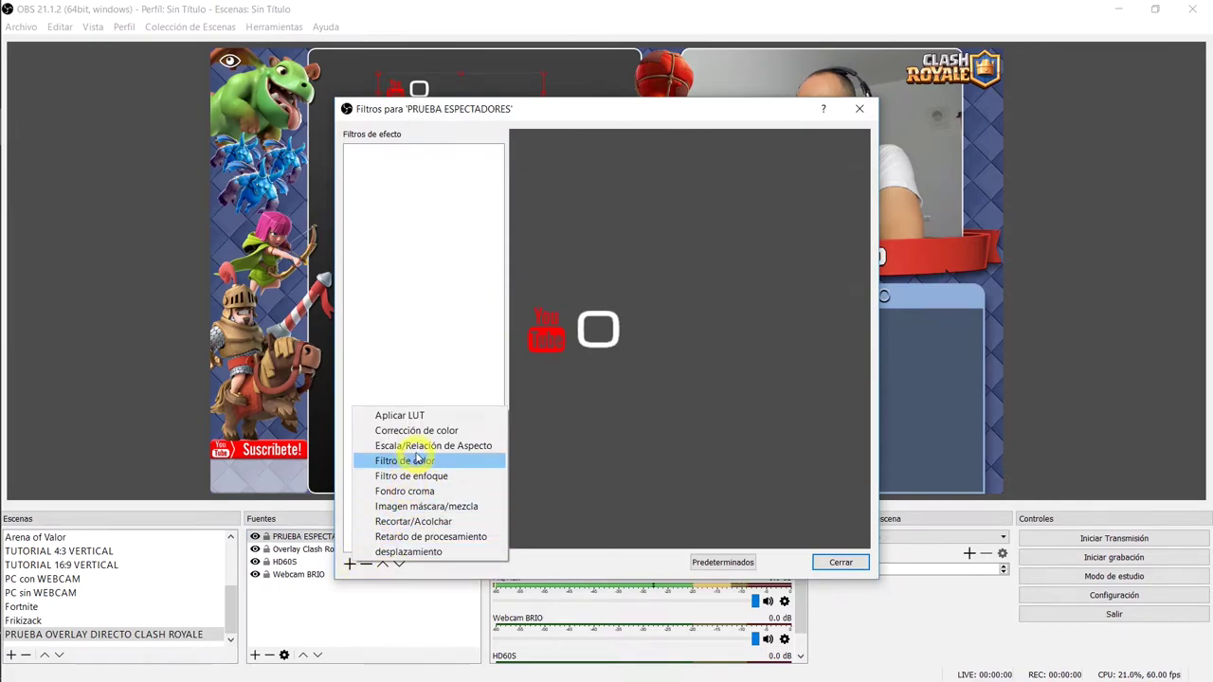
left_click(433, 521)
left_click(588, 373)
Crop 64 from the source's left side to hide the YouTube logo and place the remaining counter beside the overlay's eye icon
left_click(858, 418)
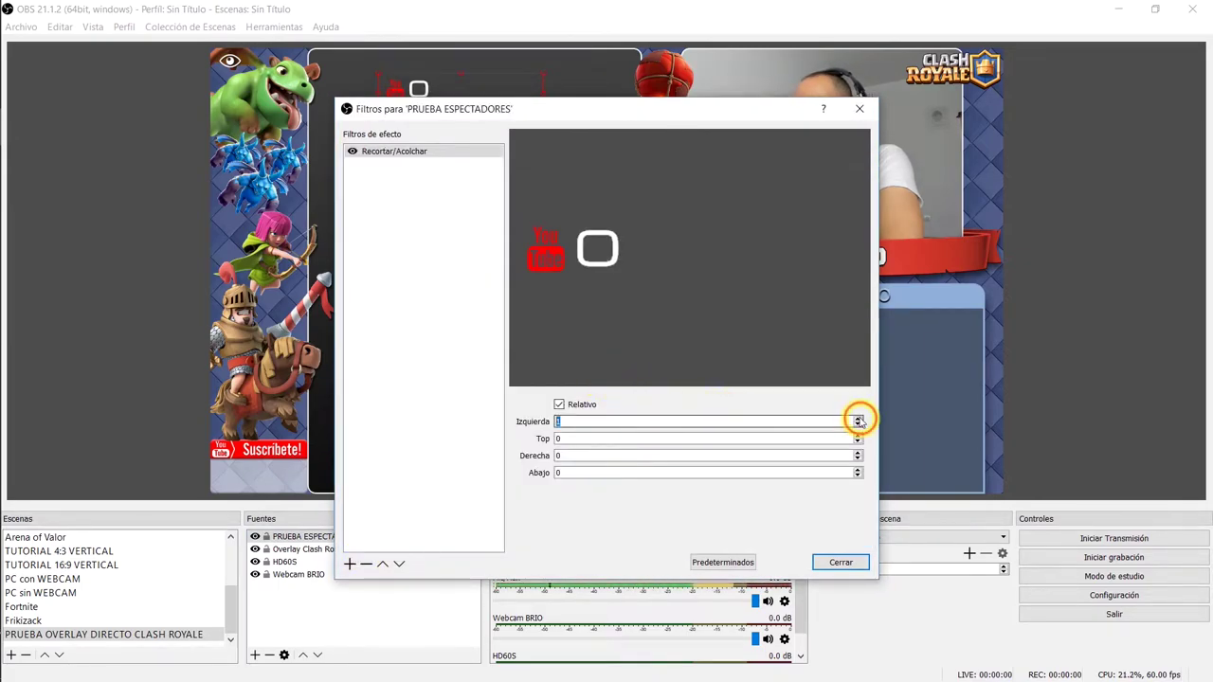
type("50")
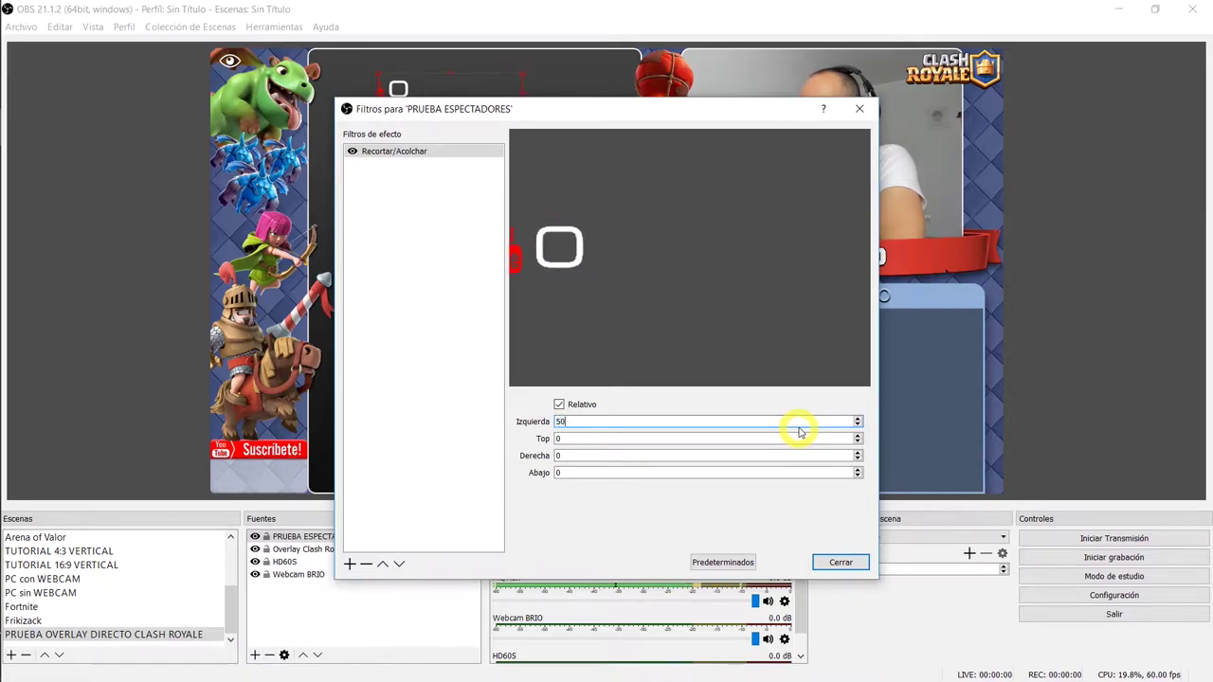
scroll(799, 428, "up", 13)
left_click(843, 562)
left_click_drag(331, 78, 310, 71)
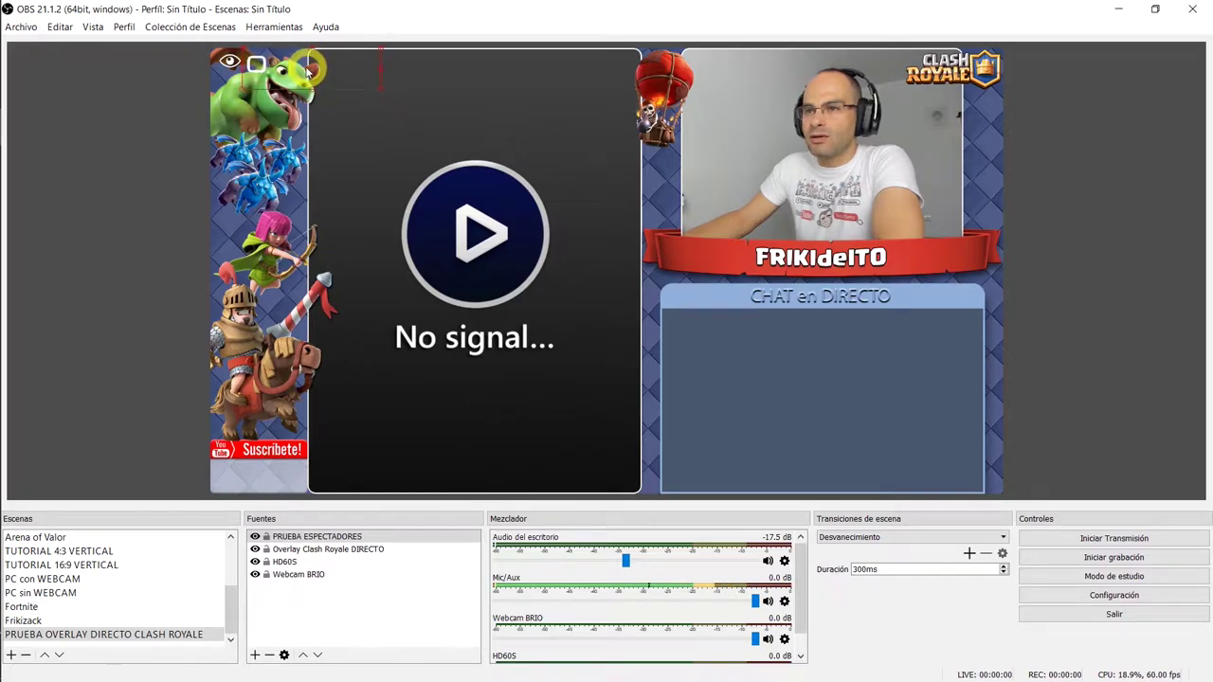
left_click_drag(308, 71, 311, 71)
Crop a little off the top of PRUEBA ESPECTADORES in its Recortar/Acolchar filter to raise the counter level with the eye icon
right_click(357, 540)
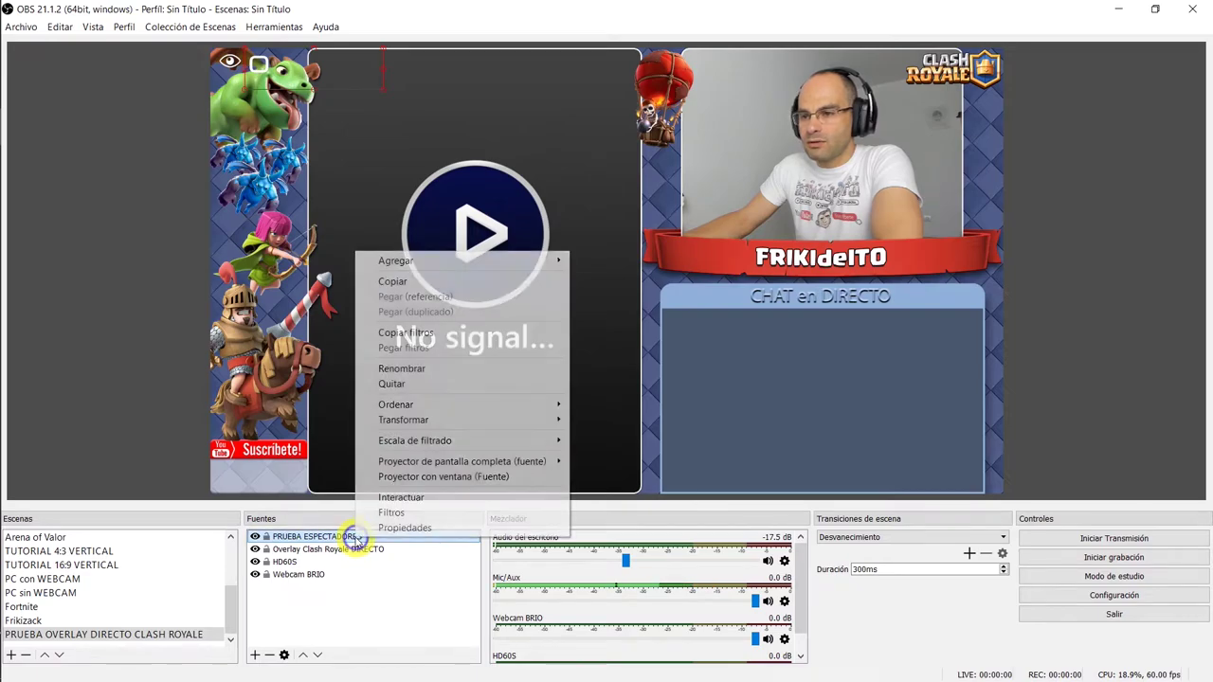
left_click(417, 512)
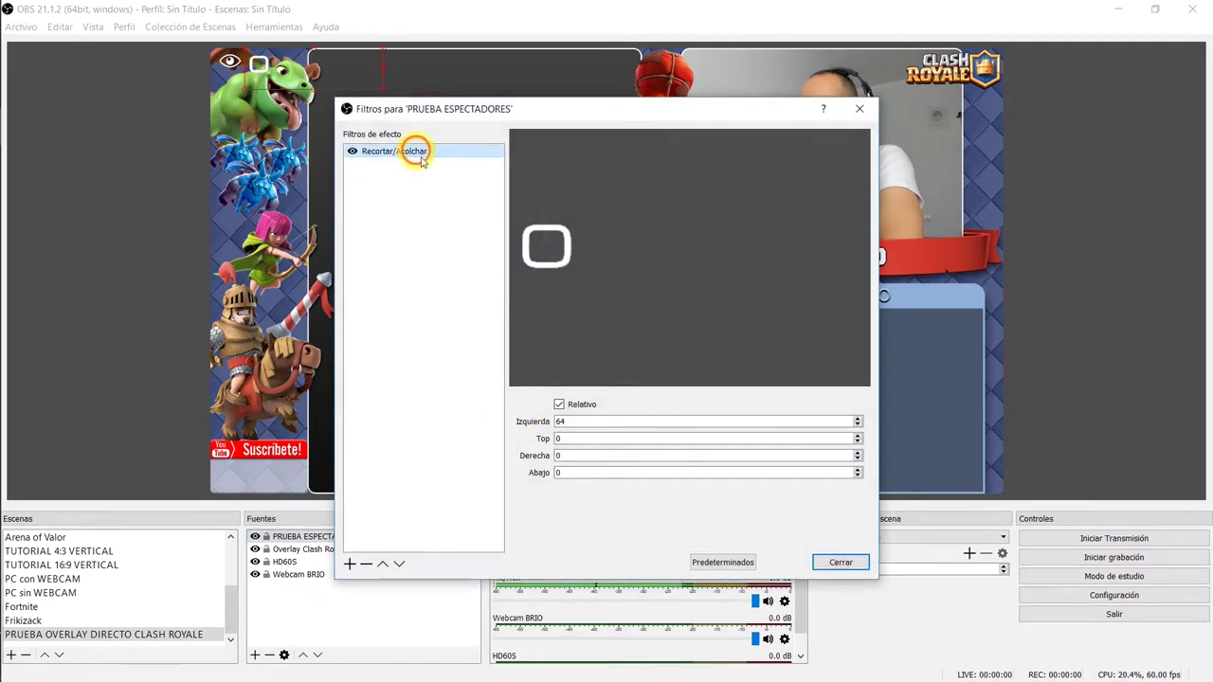
left_click(858, 436)
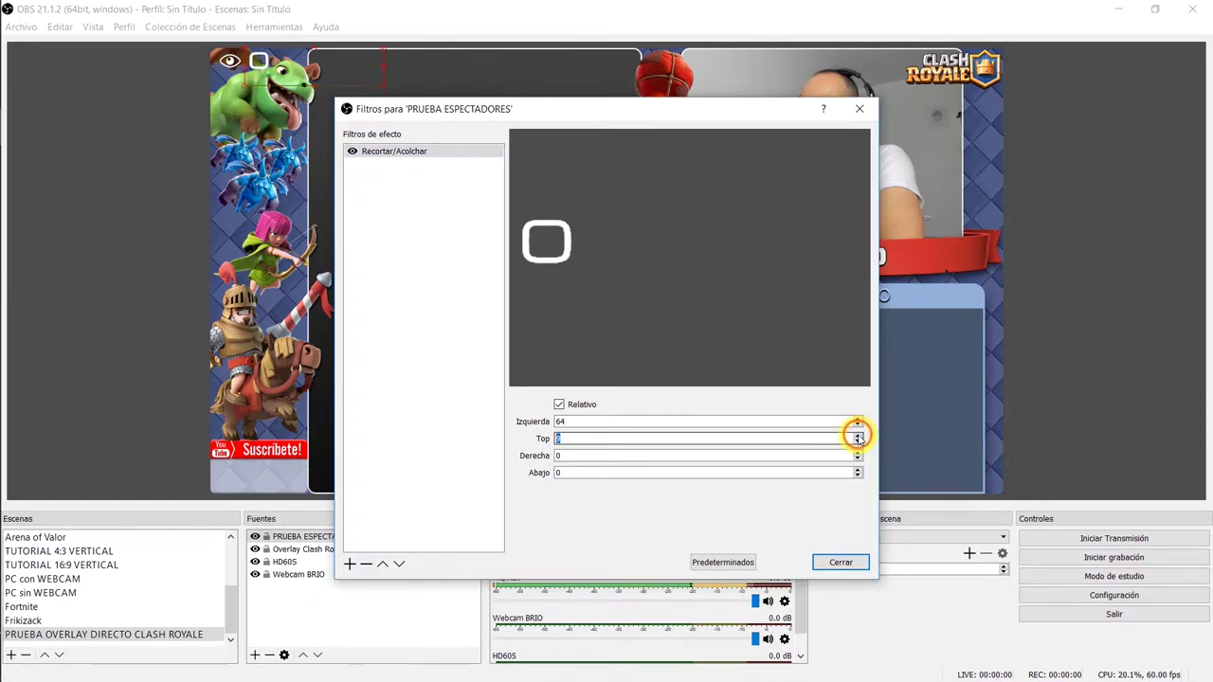
type("0")
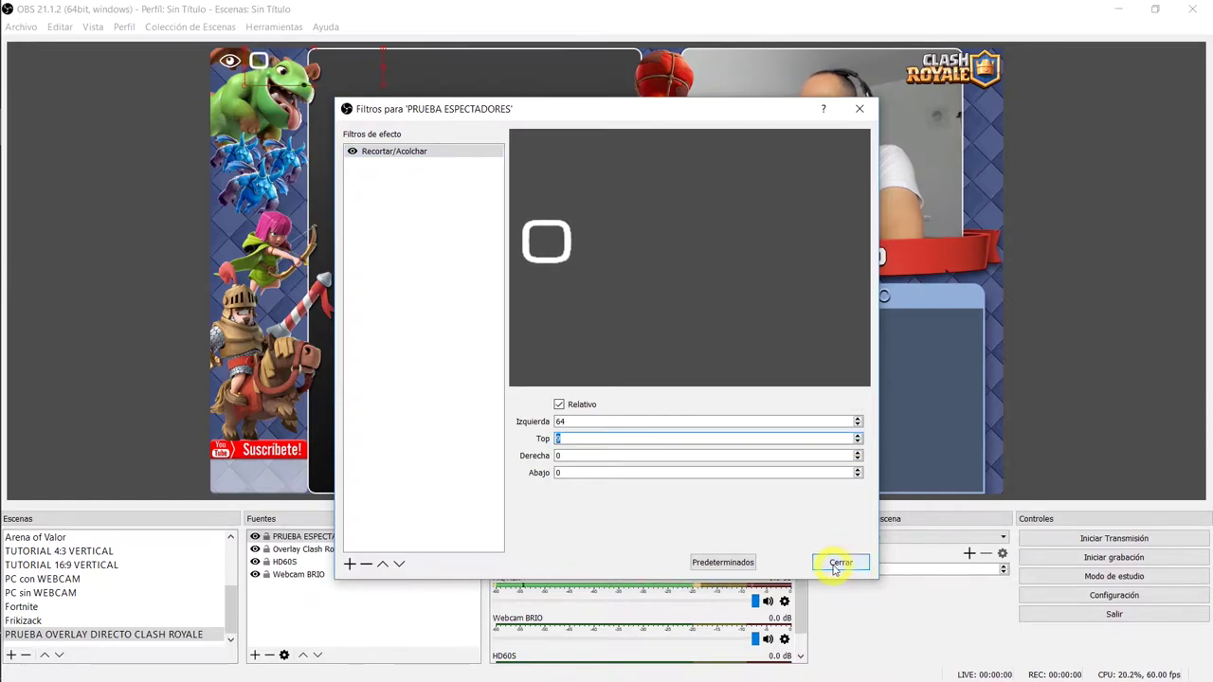
left_click(840, 563)
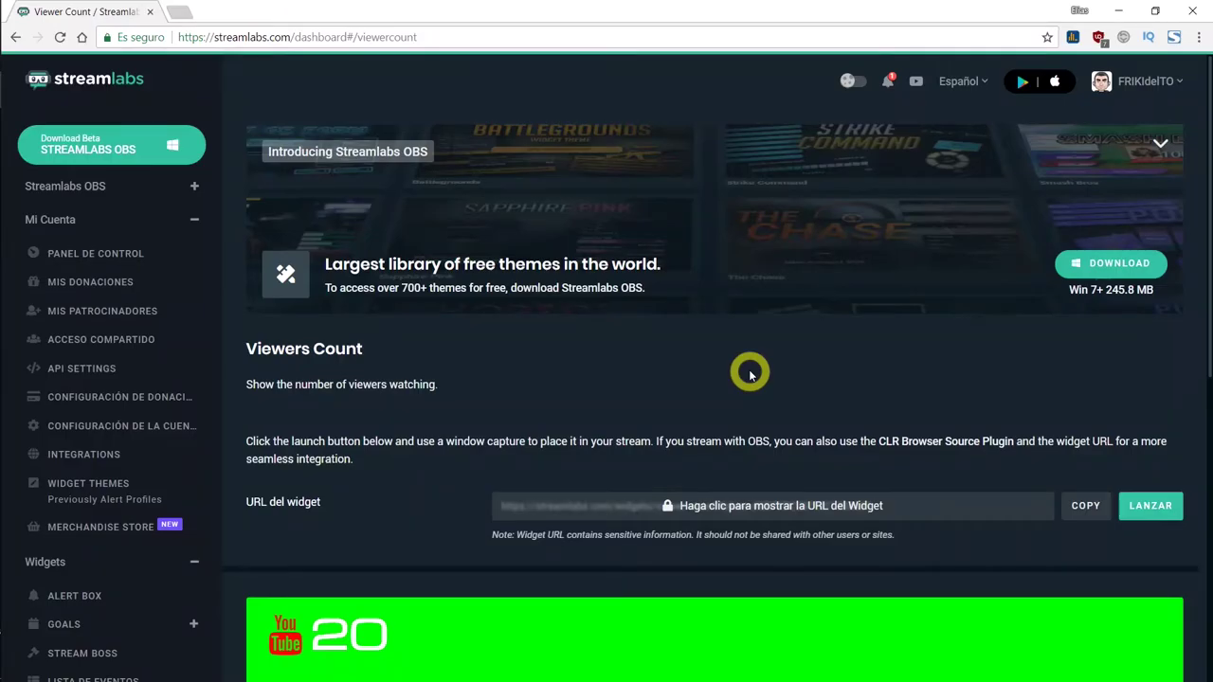
In the Streamlabs dashboard, open the Alert Box widget and examine its alert types, test alerts and general settings, including the alert delay
scroll(156, 423, "down", 4)
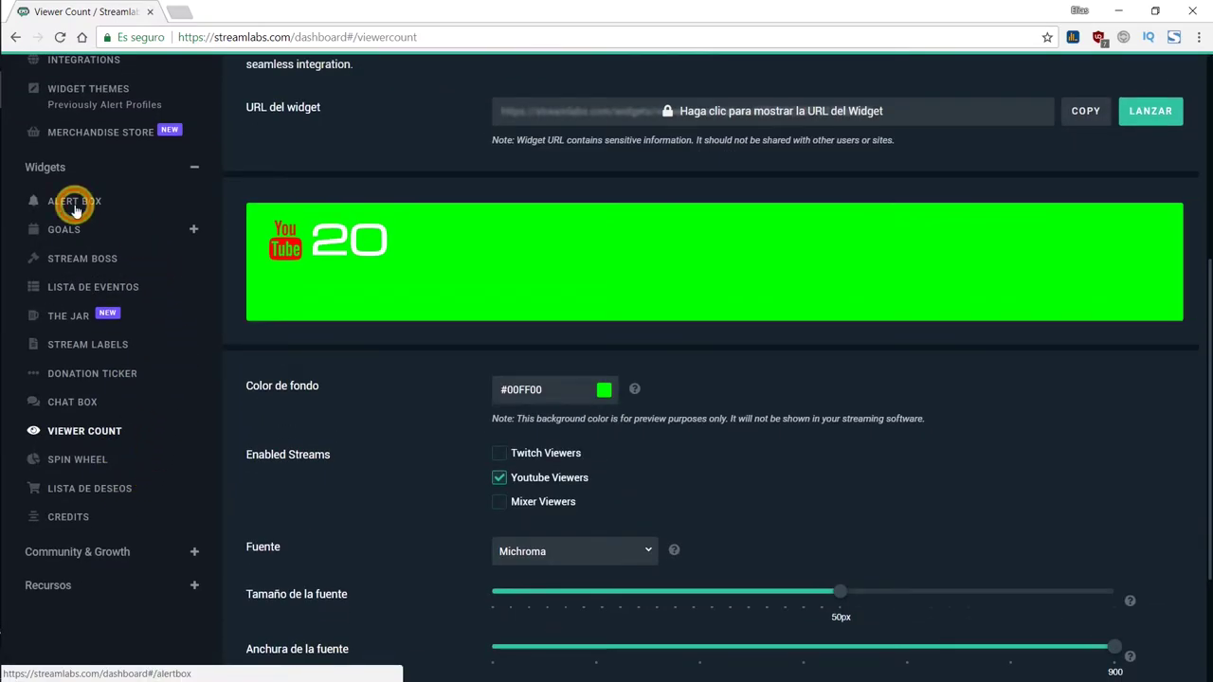
left_click(75, 208)
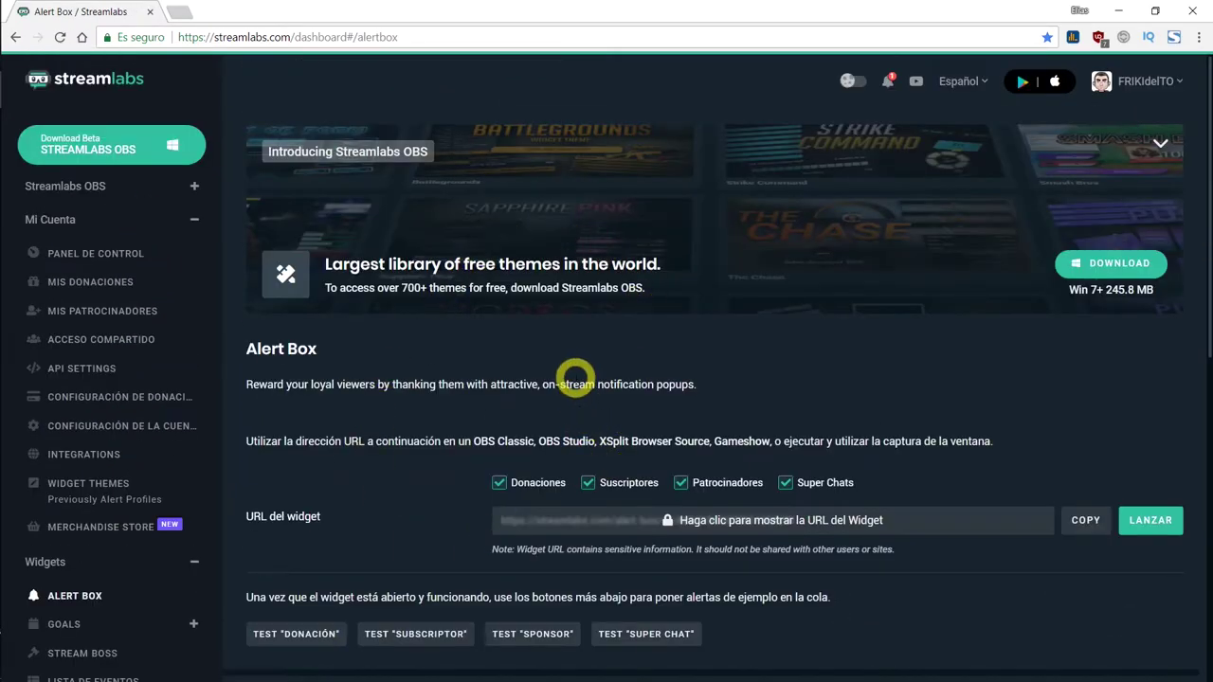
left_click(501, 484)
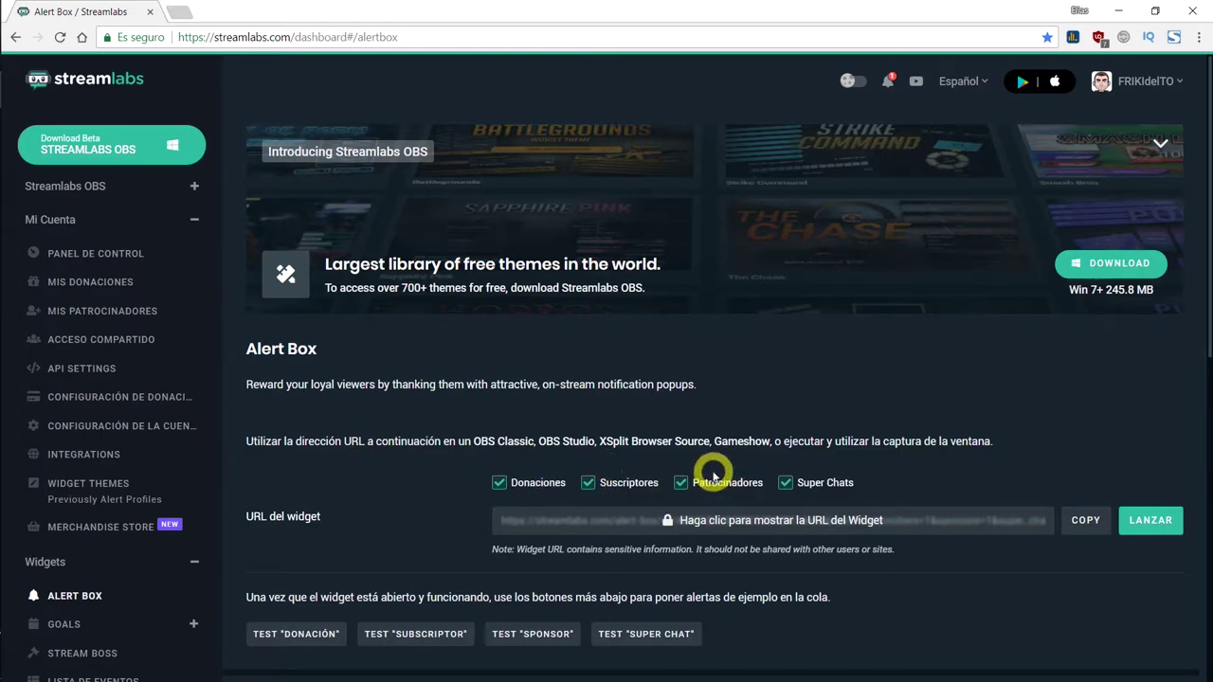
left_click(680, 485)
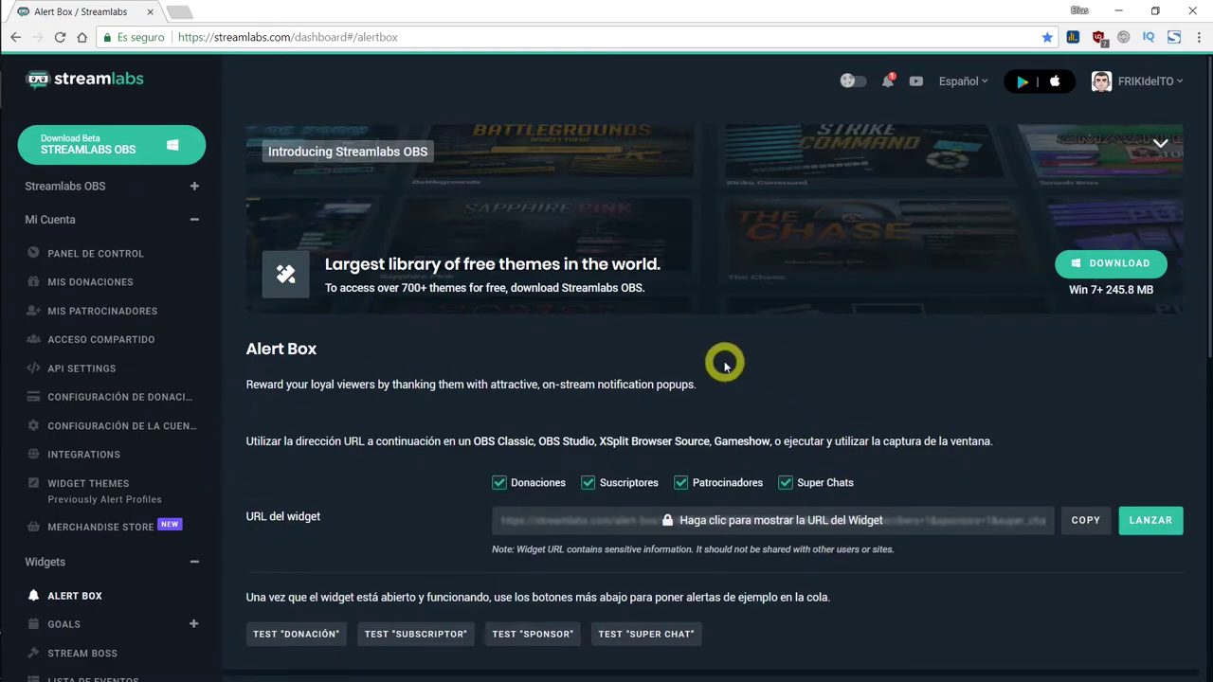
scroll(914, 382, "down", 5)
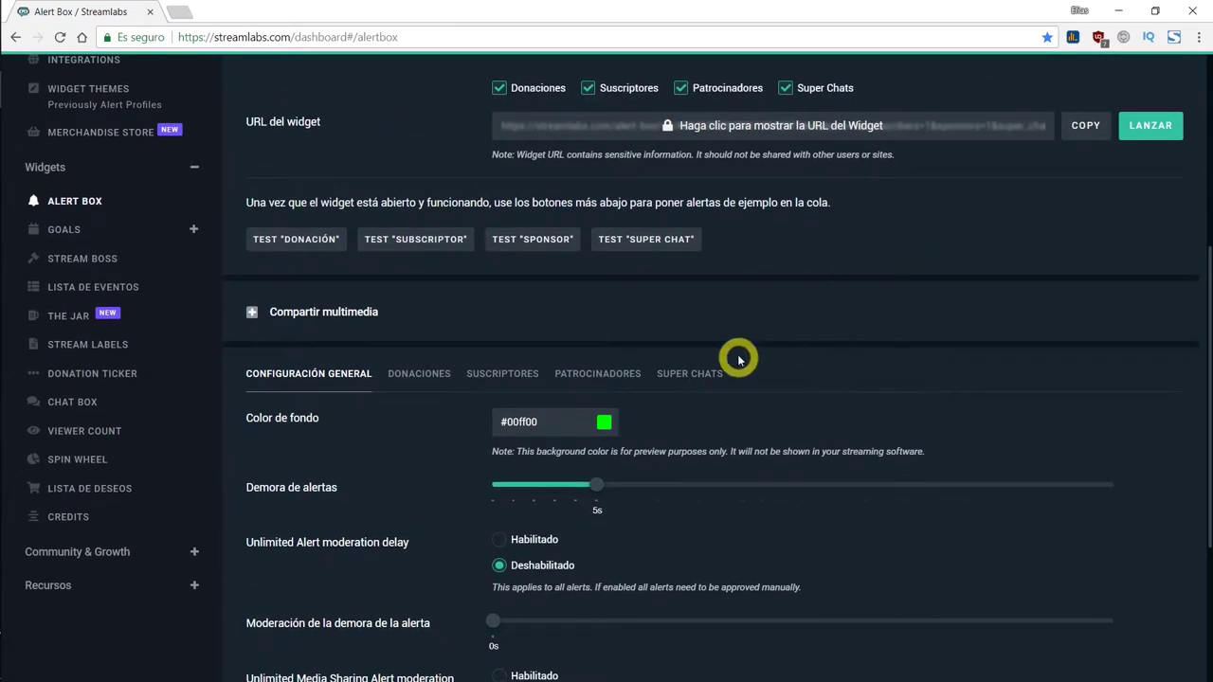
scroll(612, 303, "down", 1)
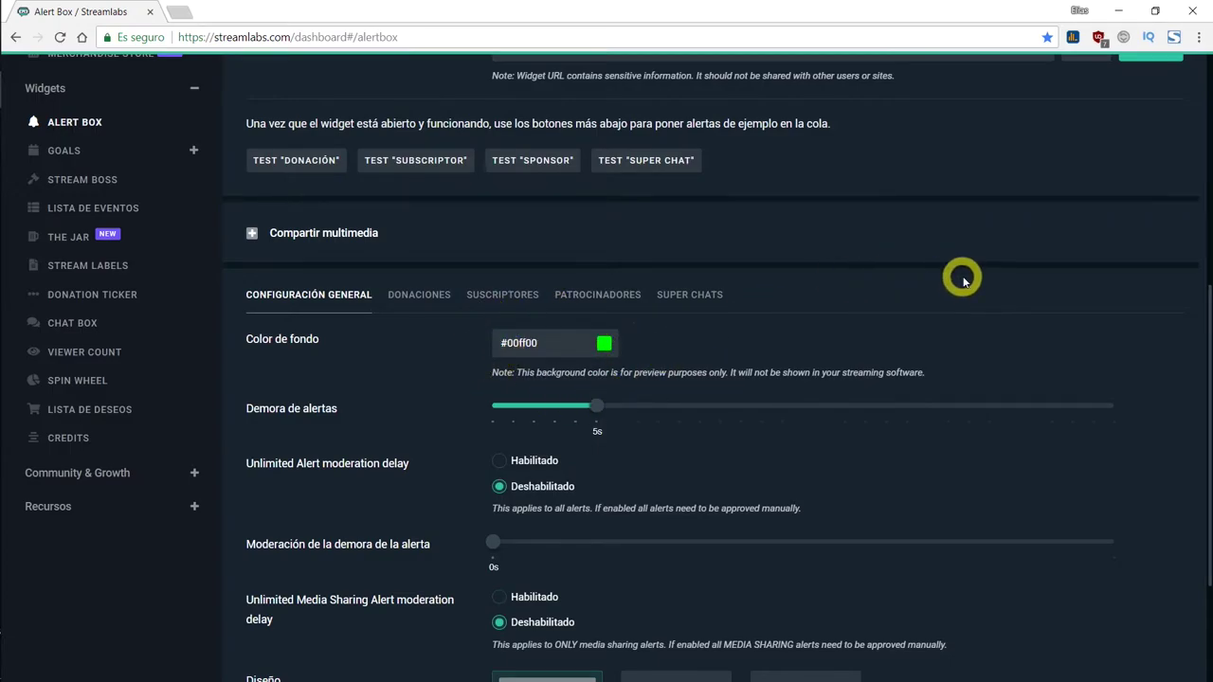
key("Home")
scroll(853, 403, "down", 5)
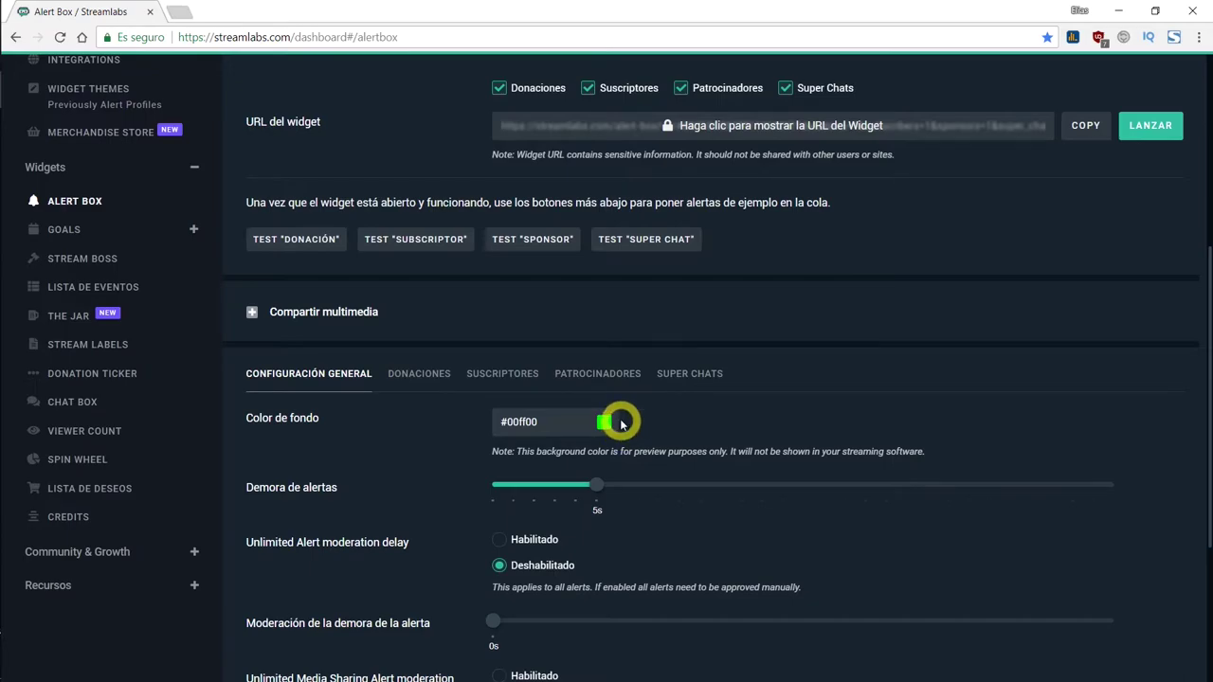
scroll(621, 421, "down", 3)
mouse_move(601, 252)
left_mouse_down()
mouse_move(487, 250)
mouse_move(597, 249)
left_mouse_up()
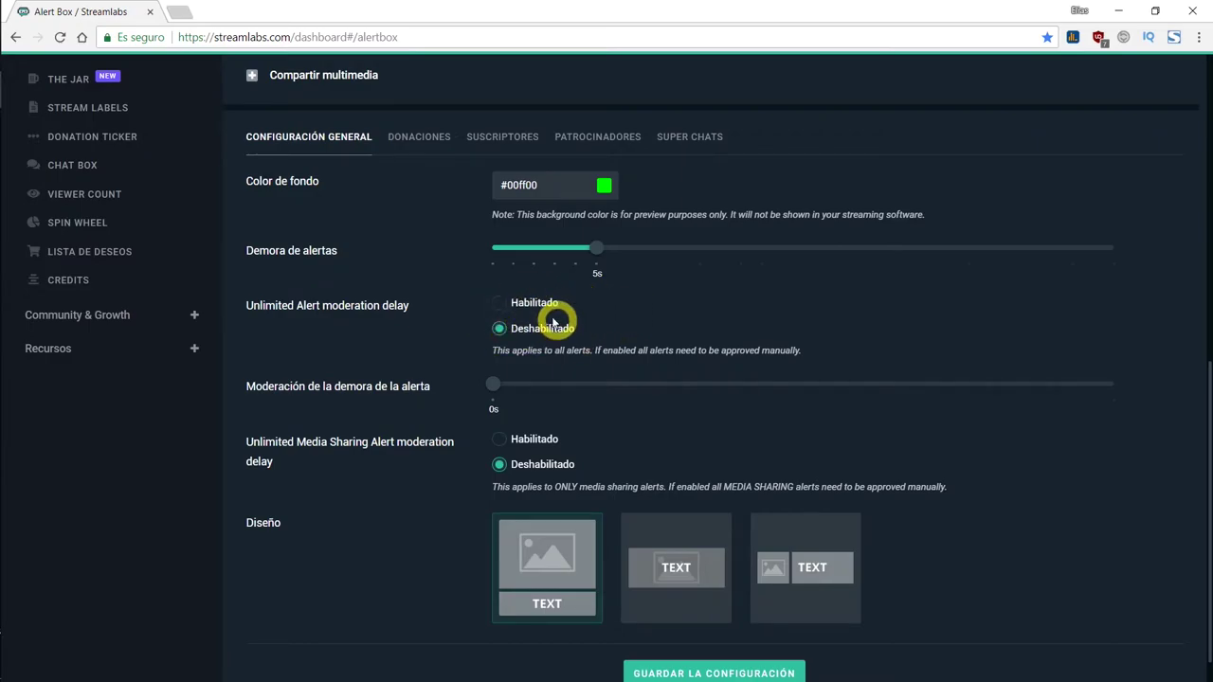
Try enabling Unlimited Alert moderation delay, set it back to Deshabilitado, and review the remaining moderation and layout options
left_click(498, 304)
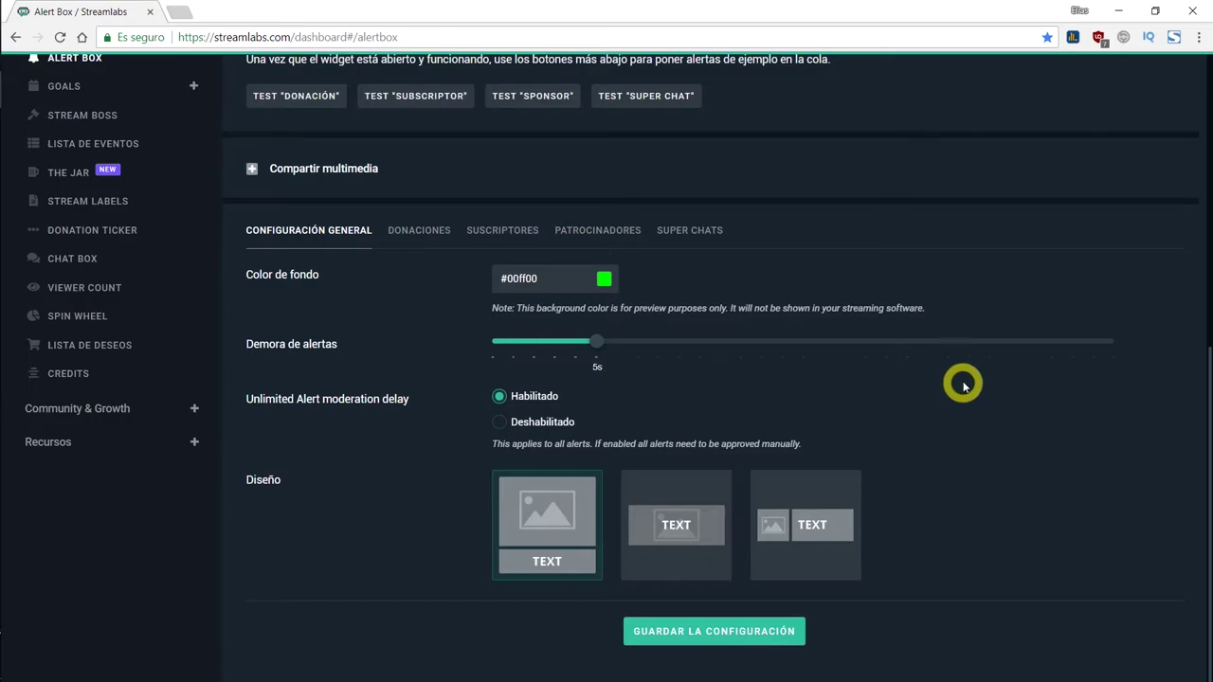
left_click(499, 422)
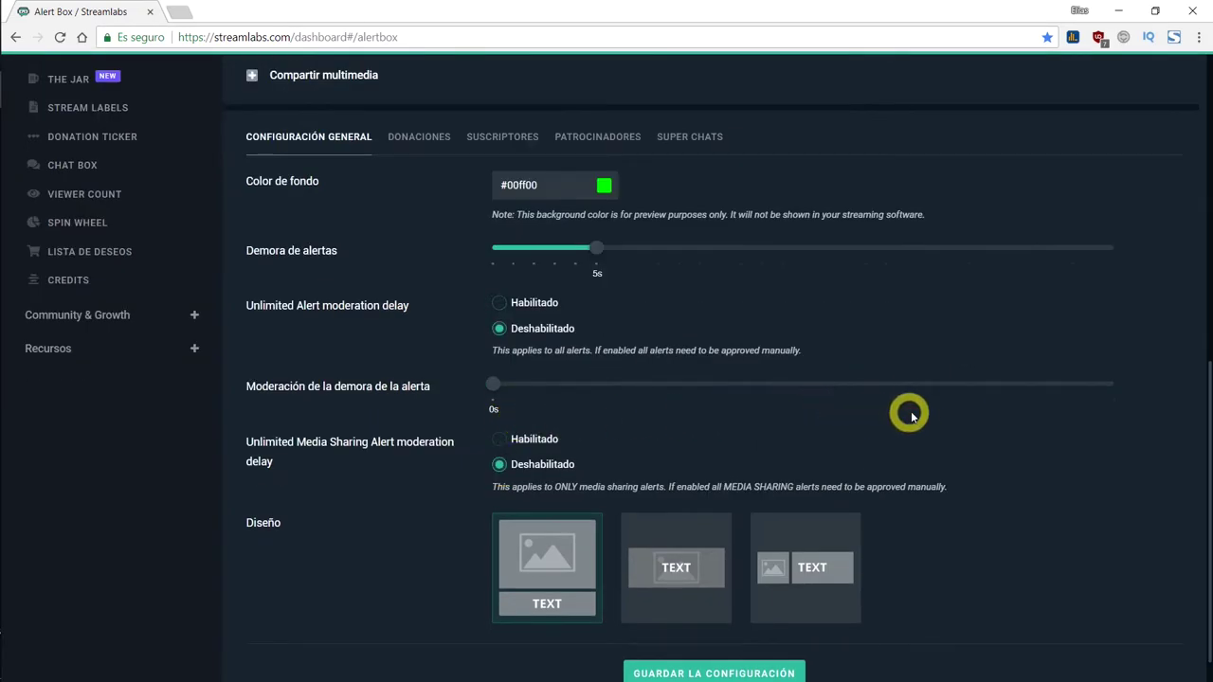
scroll(697, 261, "down", 1)
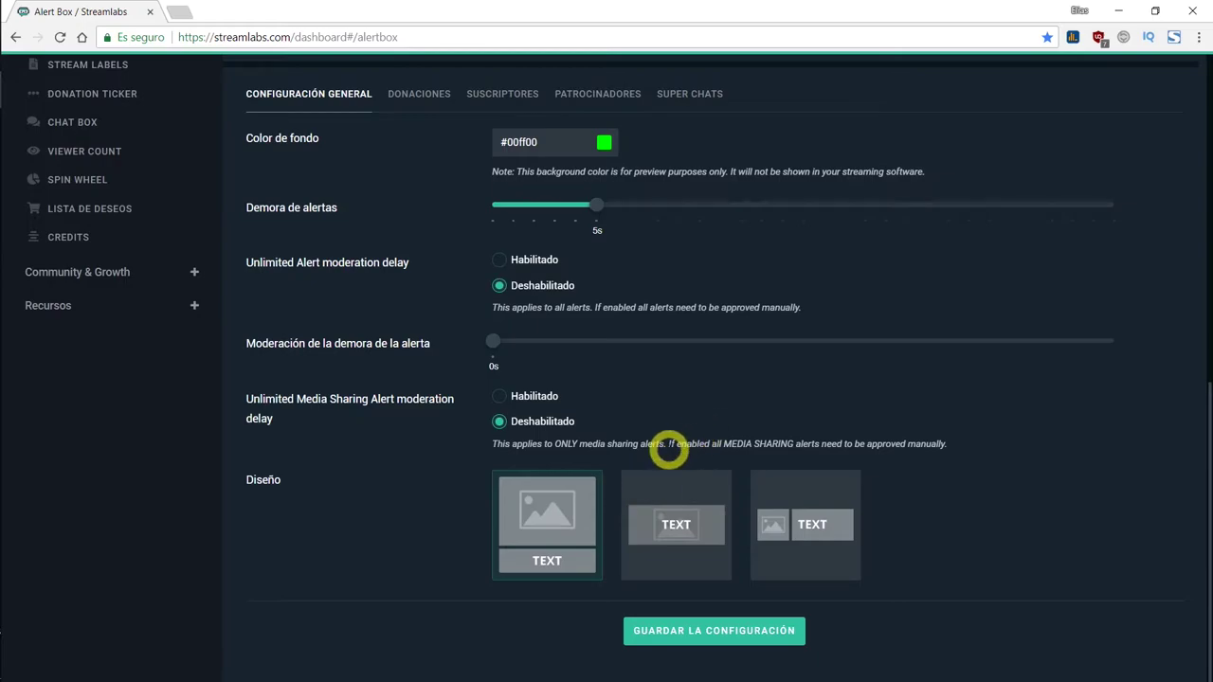
scroll(884, 406, "up", 4)
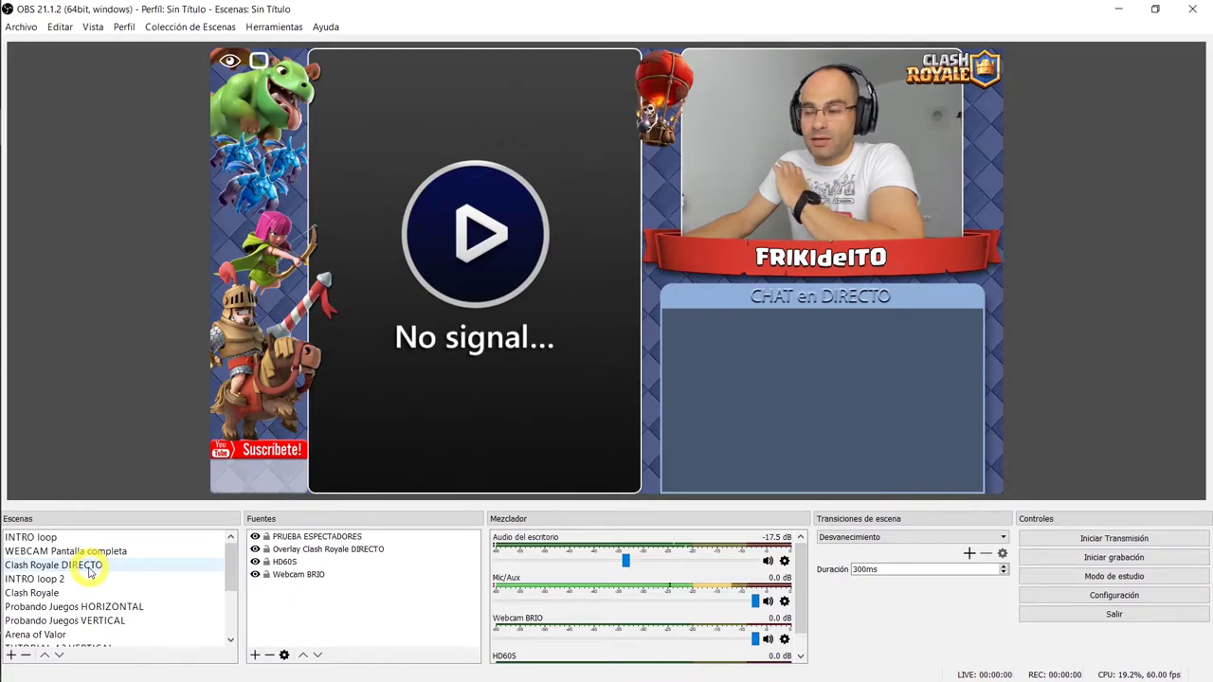
Switch to OBS and activate the Clash Royale DIRECTO scene
left_click(90, 566)
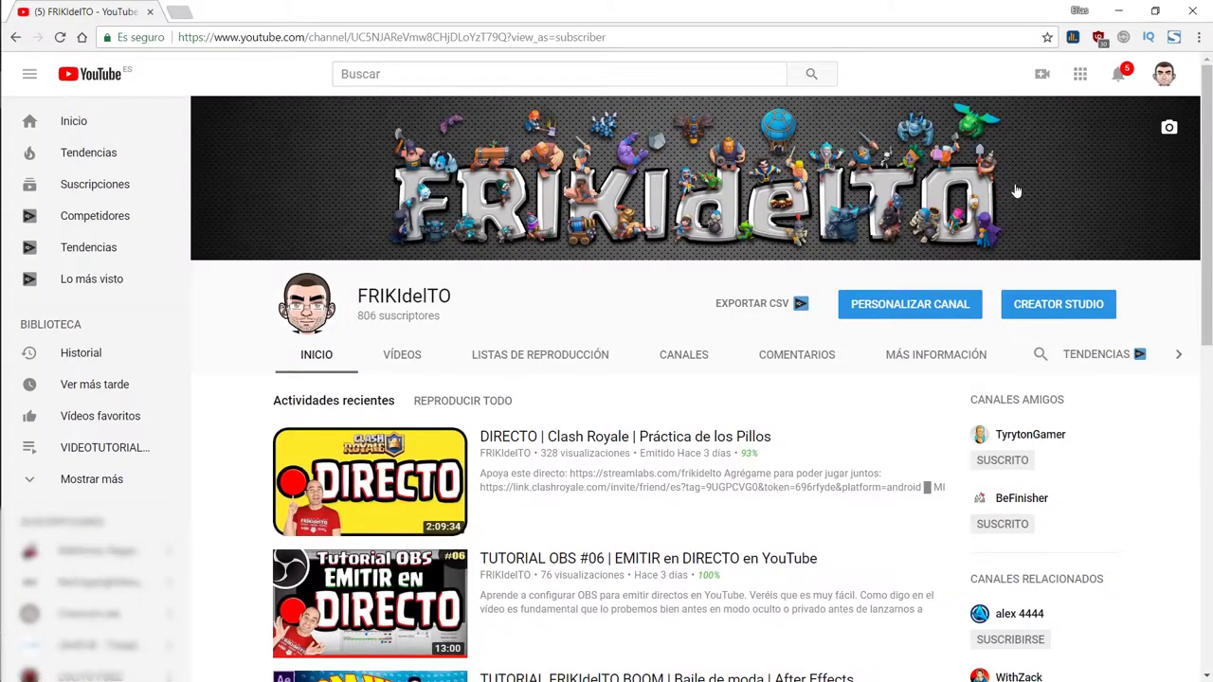
Open the Privacidad section of the YouTube account settings
left_click(1166, 75)
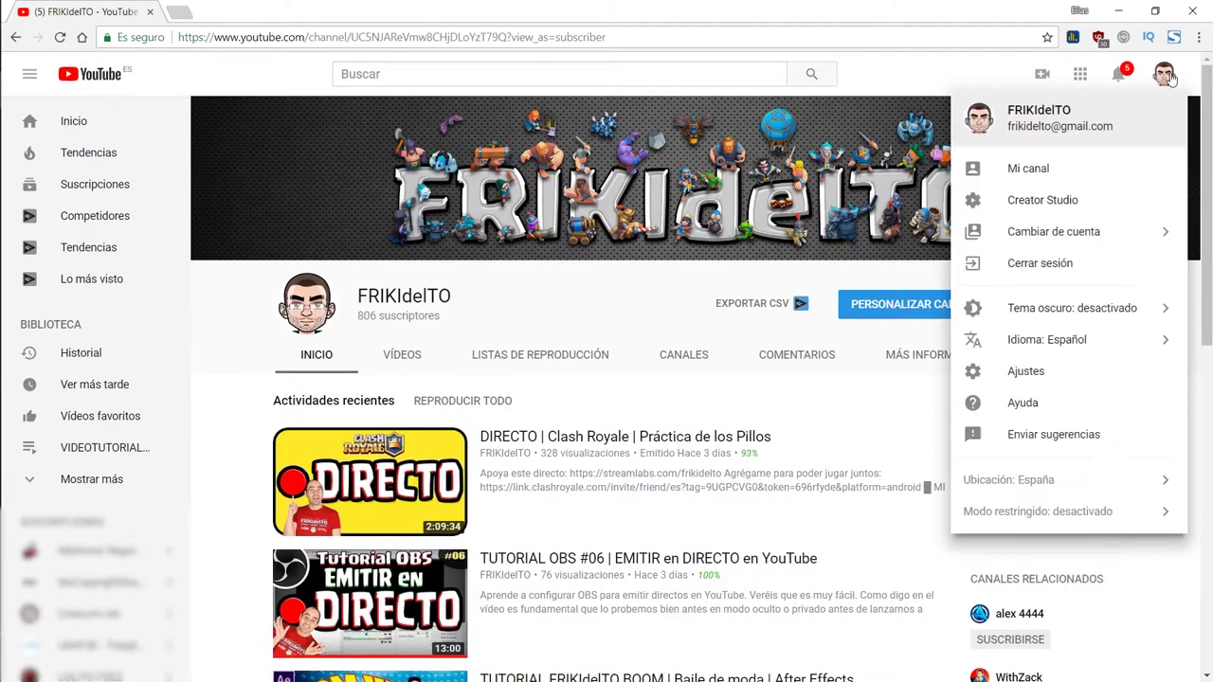
left_click(1028, 372)
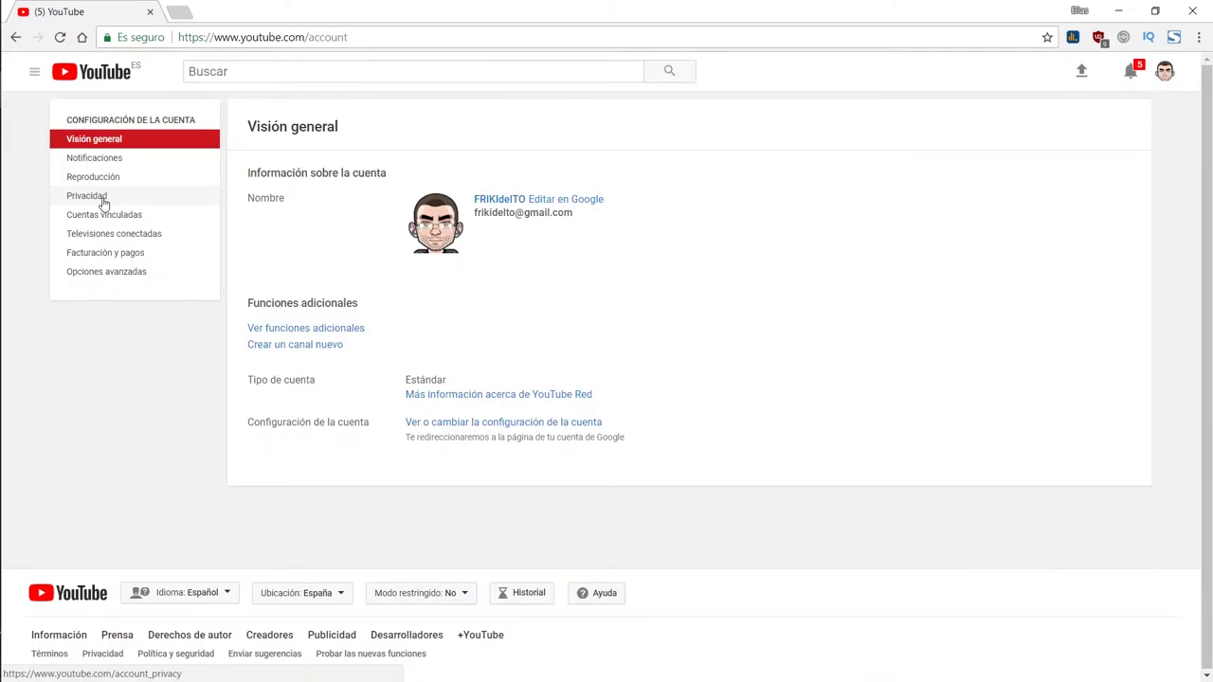
left_click(104, 204)
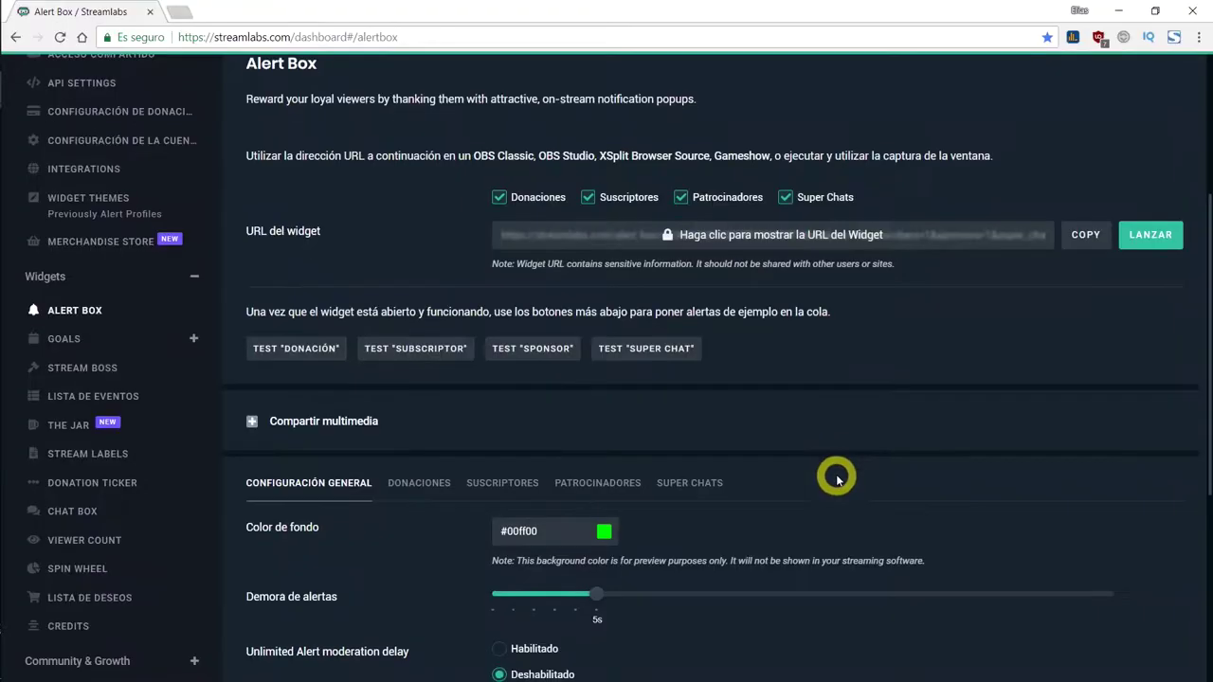
Try the Alert Box design with text over the image, save it, and preview a test subscriber alert in OBS
scroll(834, 480, "down", 5)
left_click(680, 521)
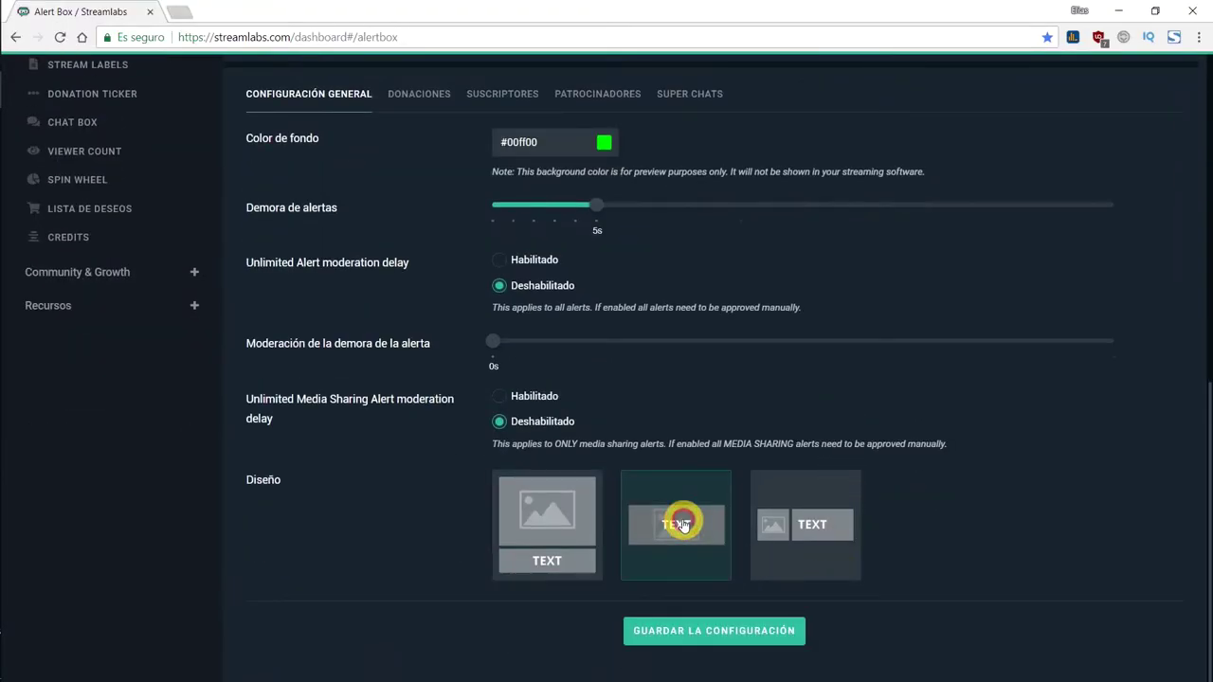
left_click(739, 633)
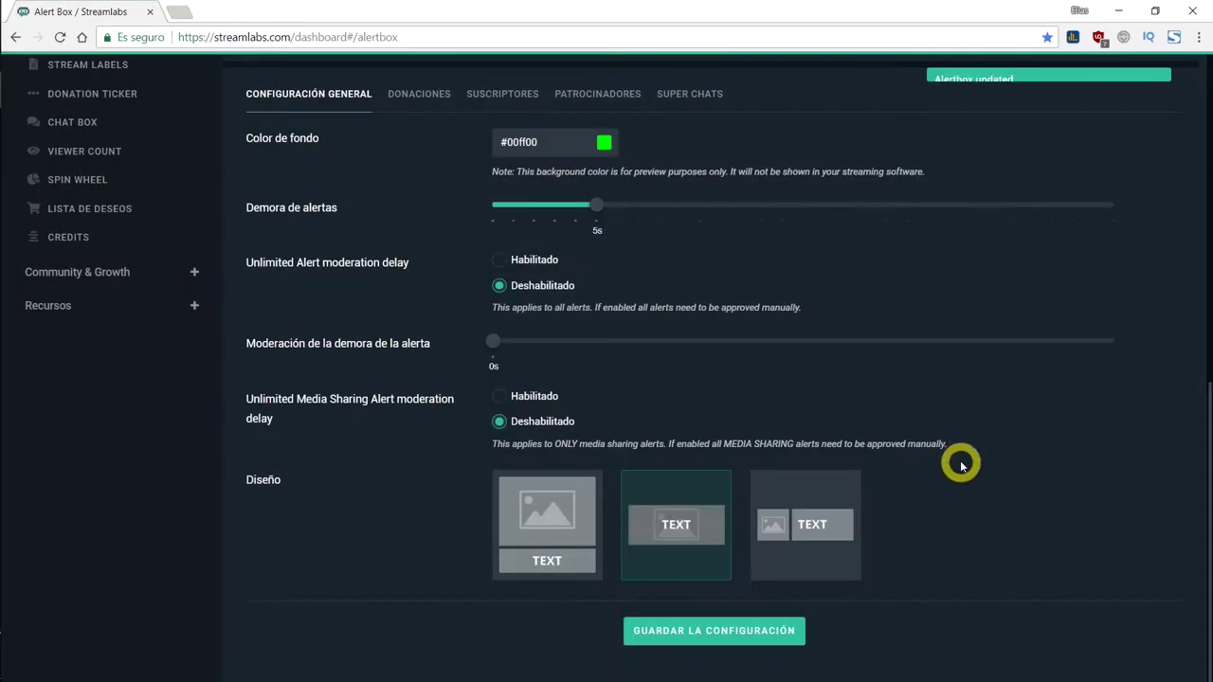
scroll(862, 398, "up", 4)
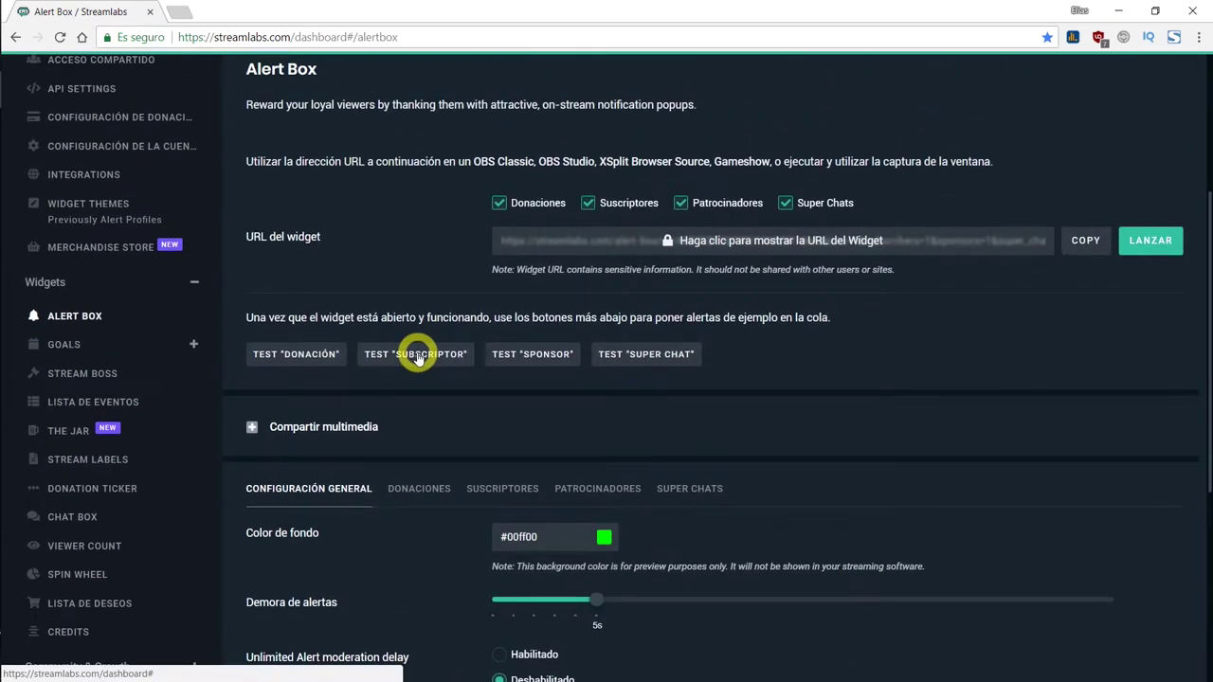
left_click(417, 354)
key("alt+Tab")
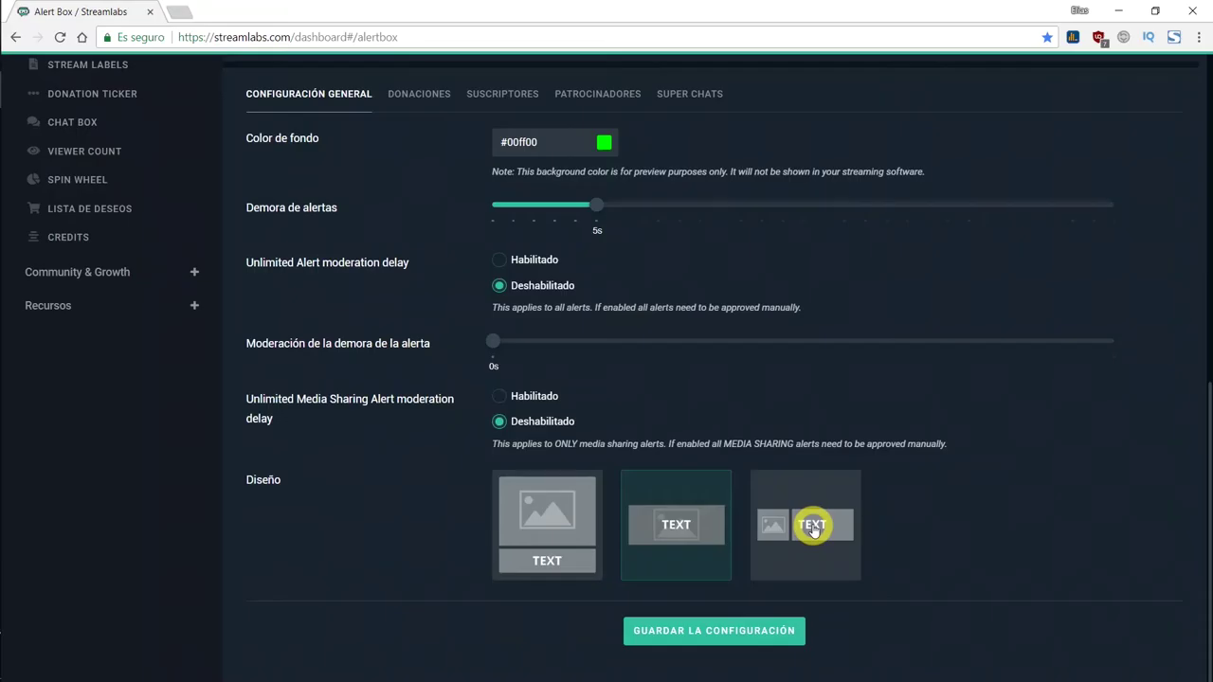
Try the Alert Box design with the image beside the text, save it, and send a test subscriber alert
left_click(812, 524)
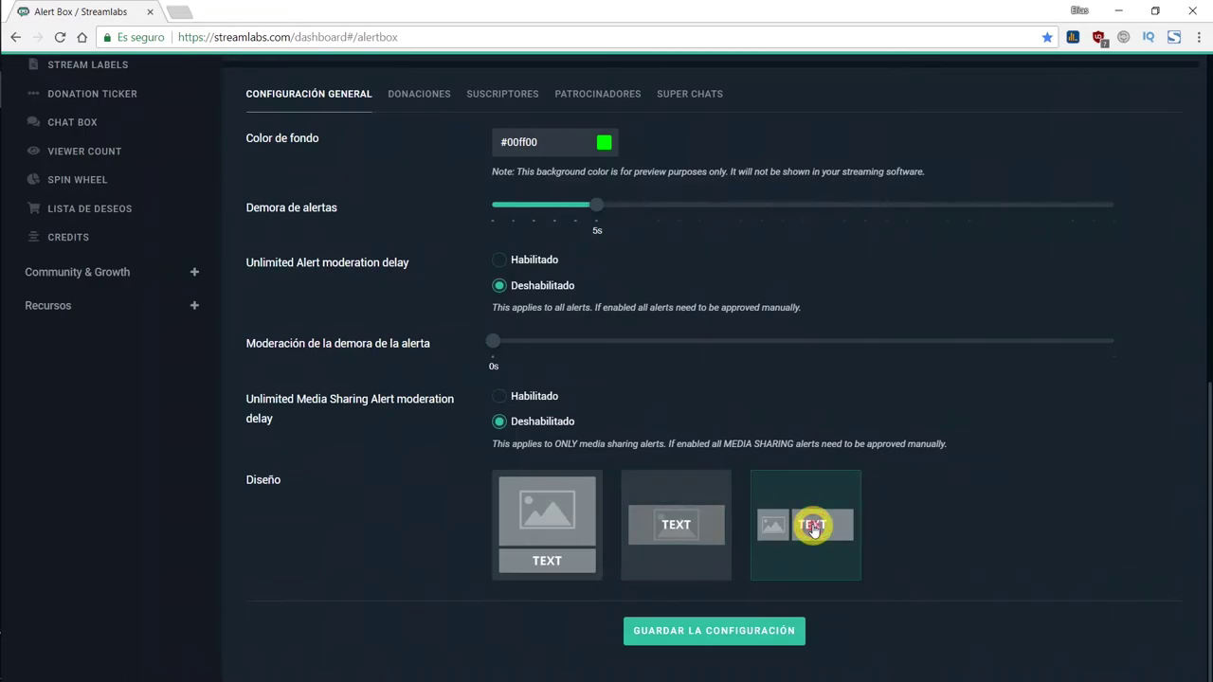
left_click(722, 631)
scroll(869, 335, "up", 3)
left_click(399, 276)
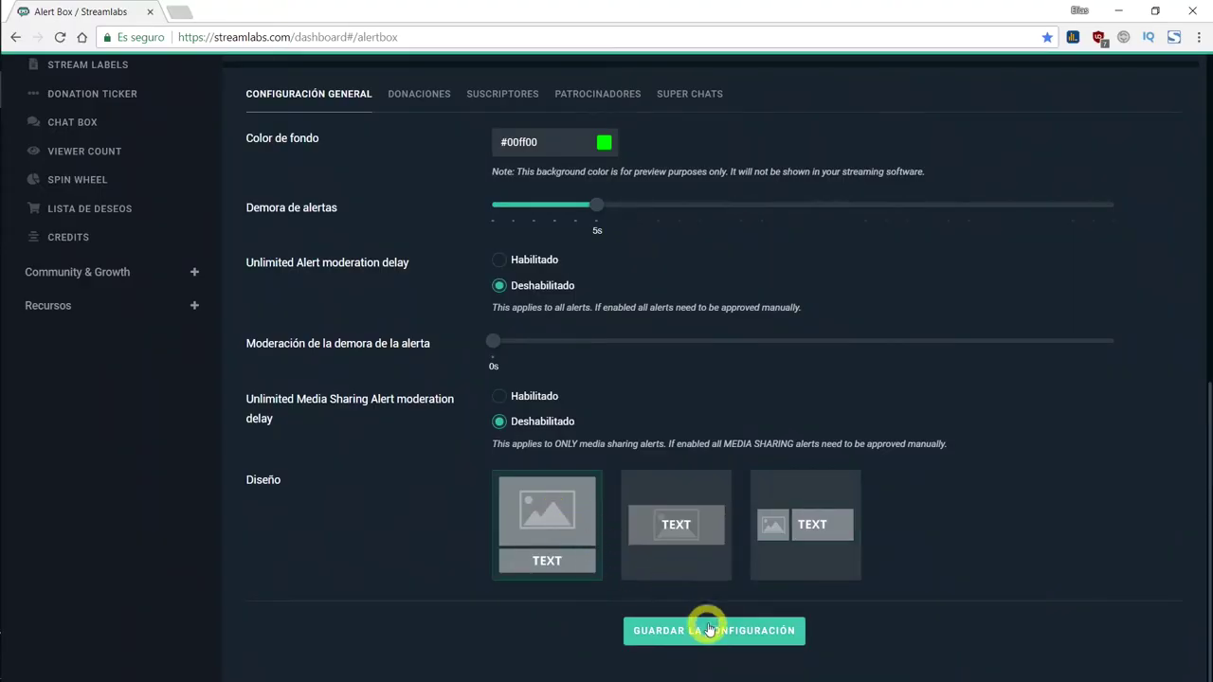
Save the Alert Box configuration with the image-above-text design and copy the widget URL
left_click(712, 630)
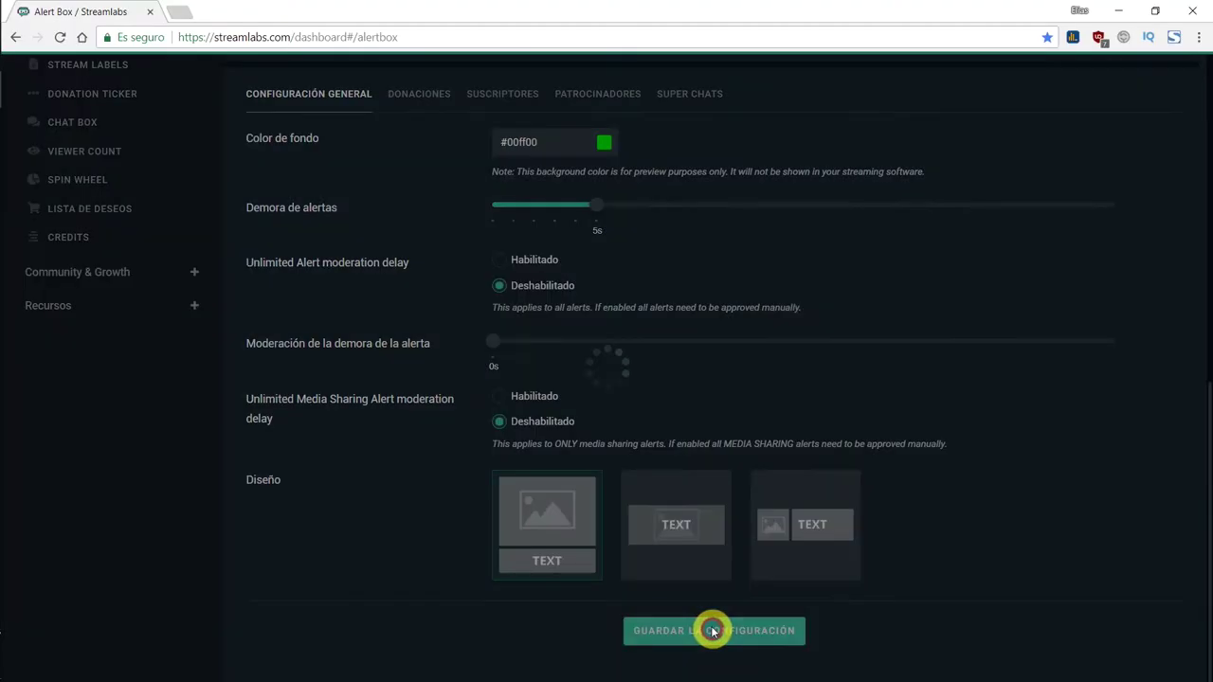
scroll(876, 284, "up", 5)
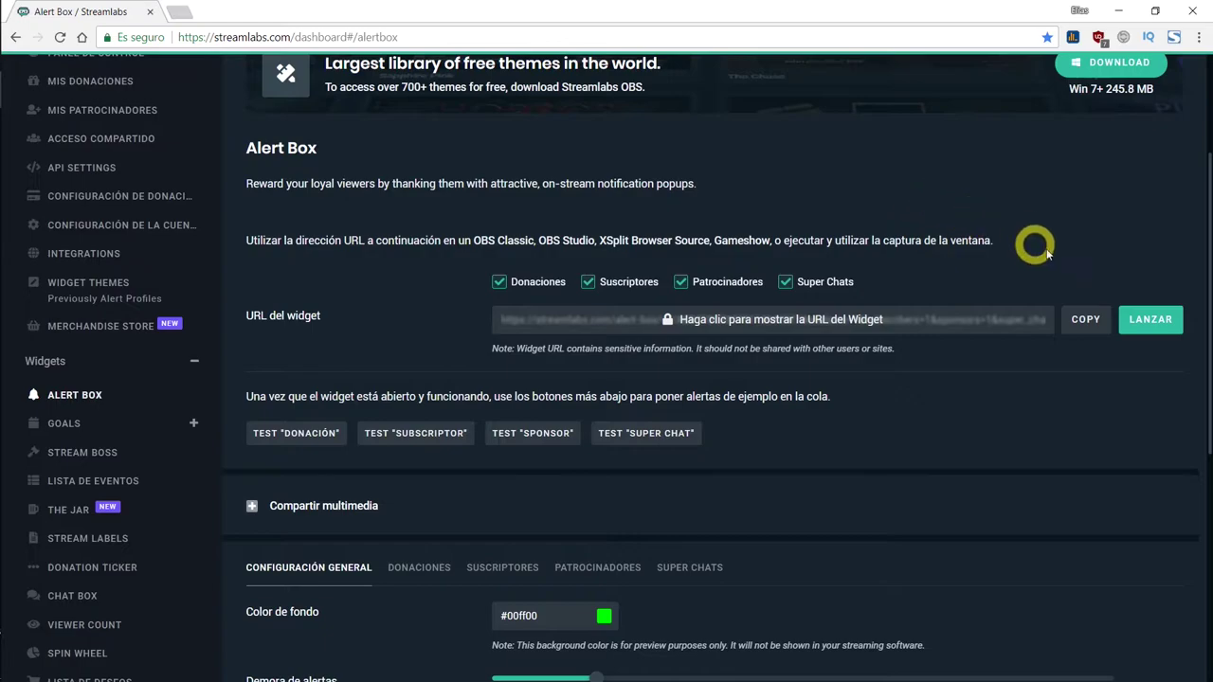
left_click(1089, 320)
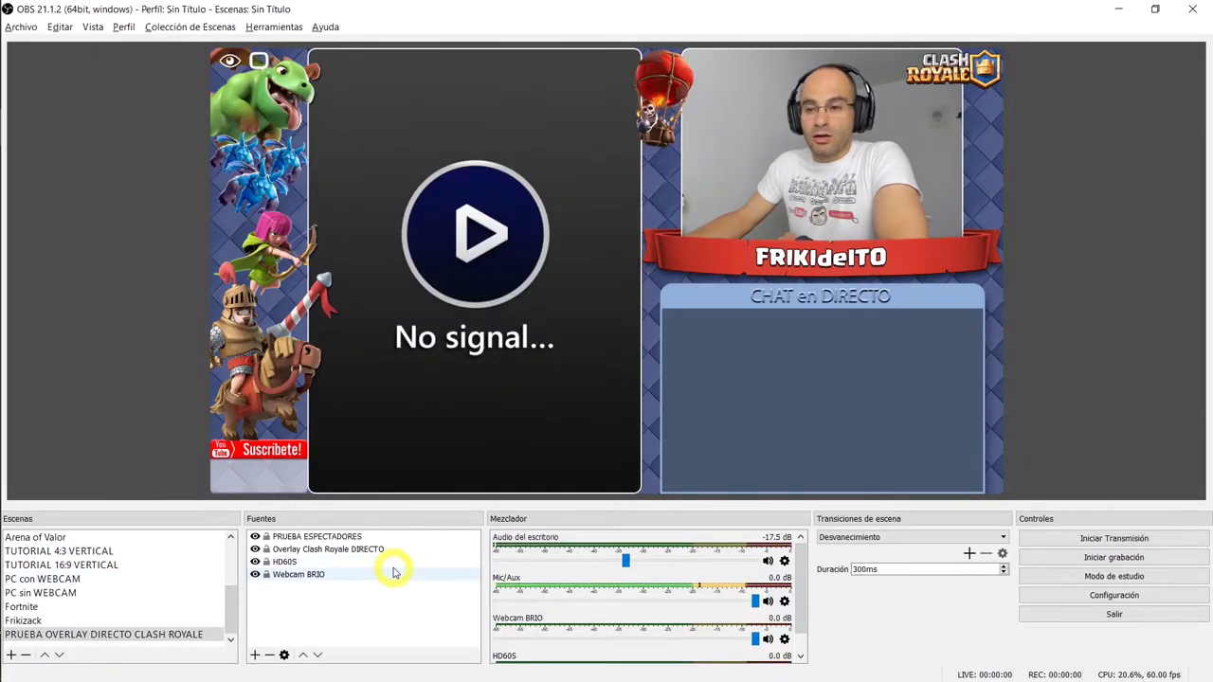
In OBS, add a new browser source named "prueba nuevo sub" to the PRUEBA OVERLAY DIRECTO CLASH ROYALE scene
left_click(255, 655)
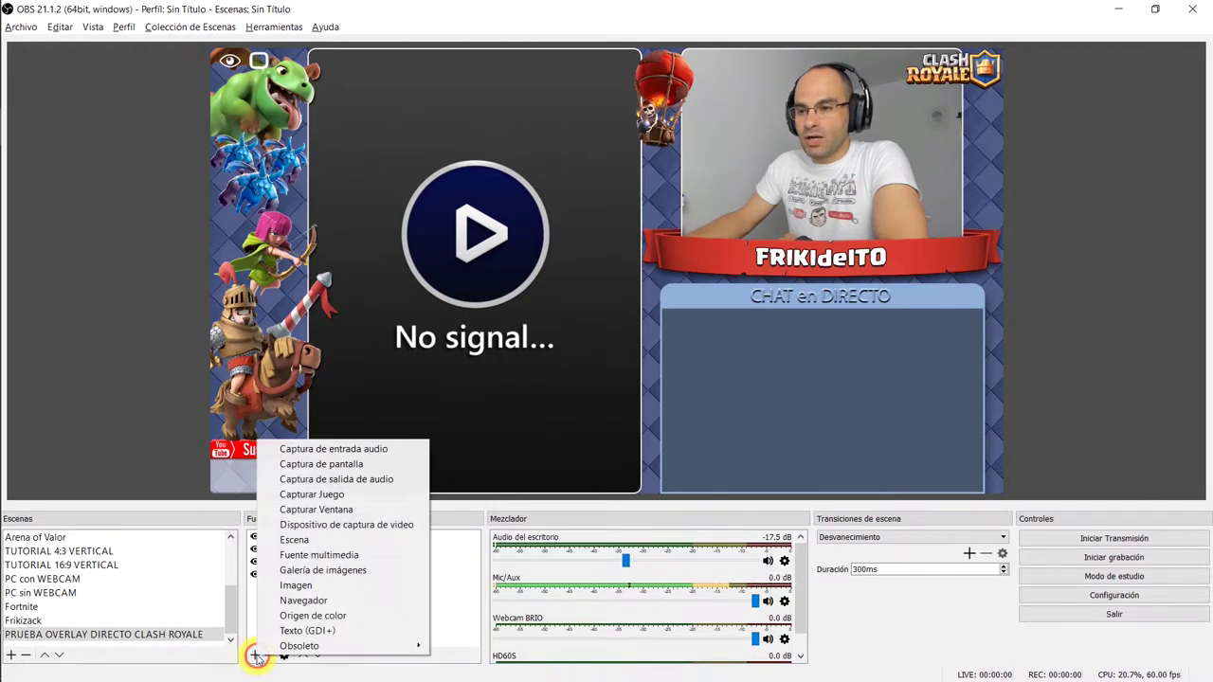
left_click(341, 600)
type("pr")
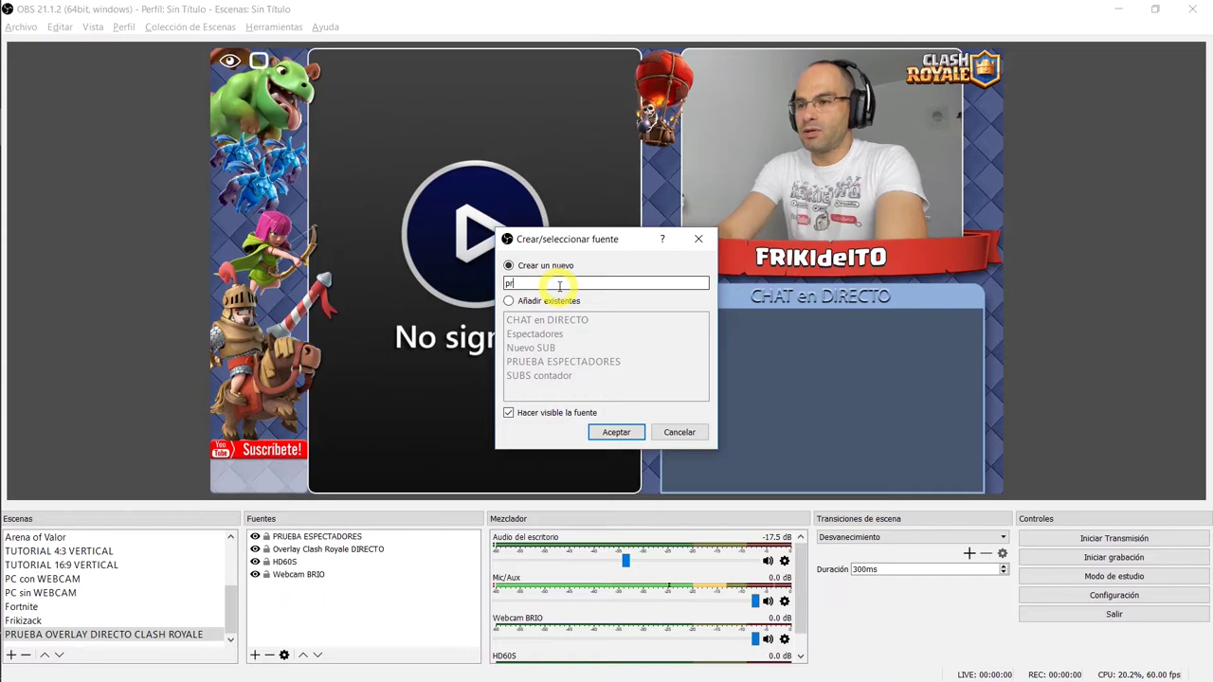
type("ueba nuevo sub")
left_click(616, 432)
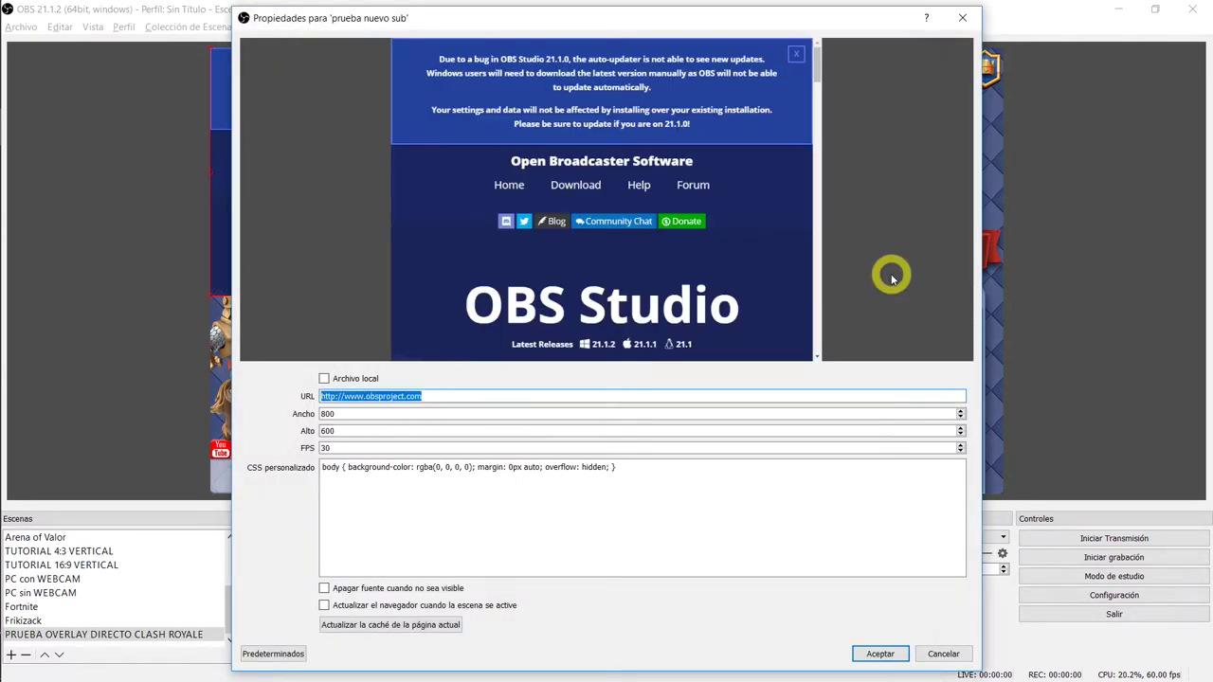
Paste the private Alert Box widget URL into the source's URL field and enable refreshing the browser when the scene becomes active
key("ctrl+v")
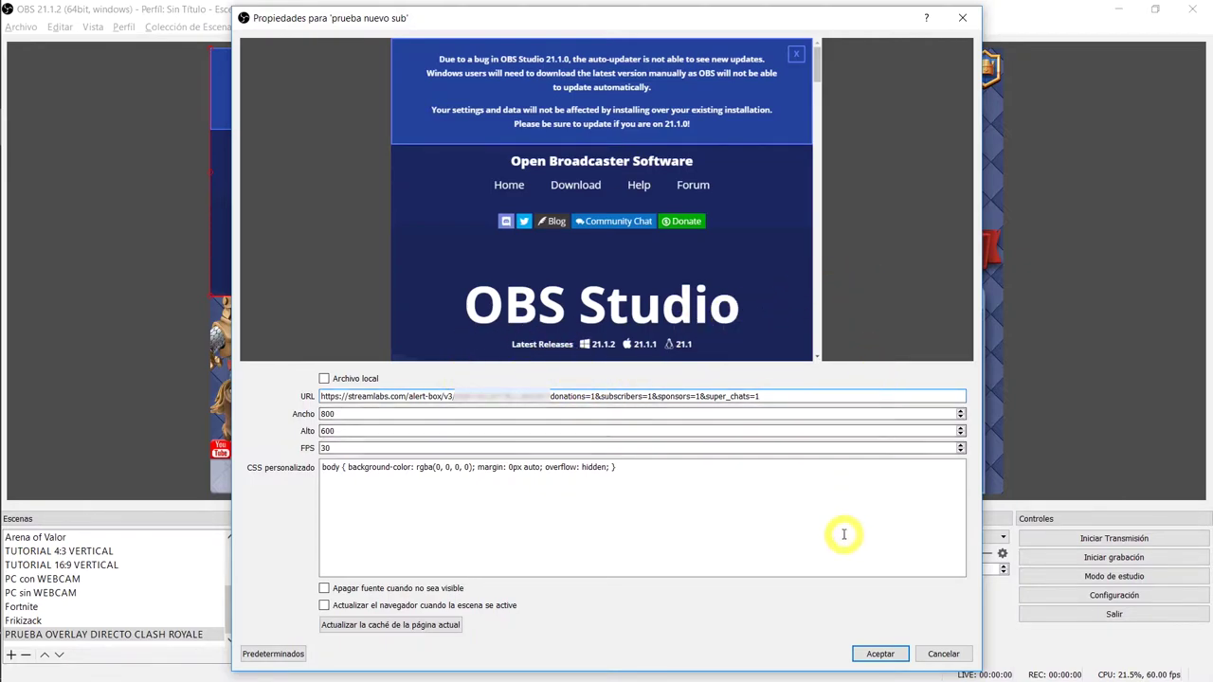
left_click(325, 606)
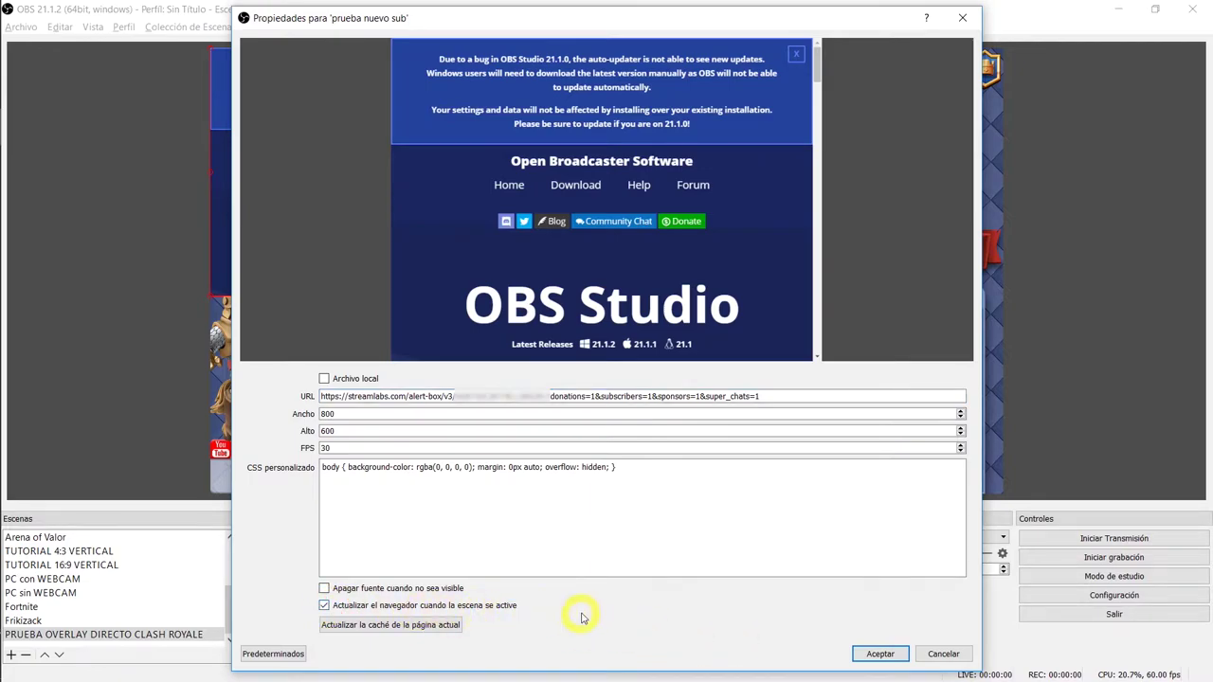
left_click(880, 655)
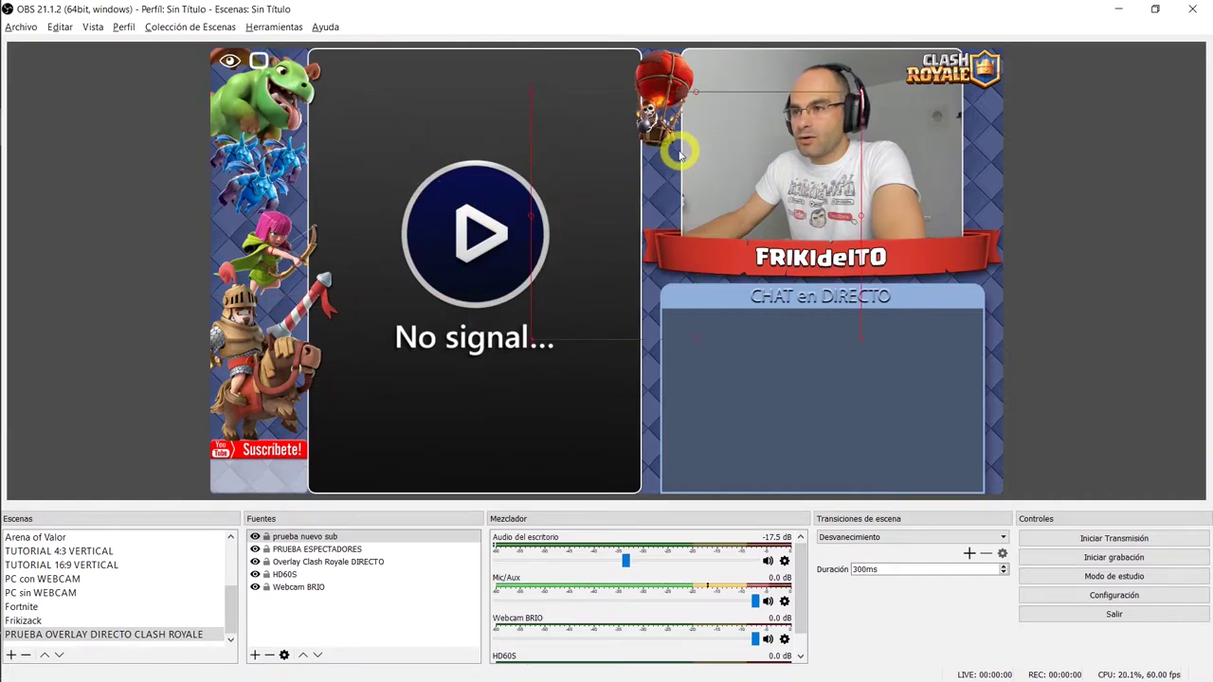
Place the prueba nuevo sub source over the CHAT en DIRECTO panel and review its width and height settings
left_click_drag(768, 201, 808, 306)
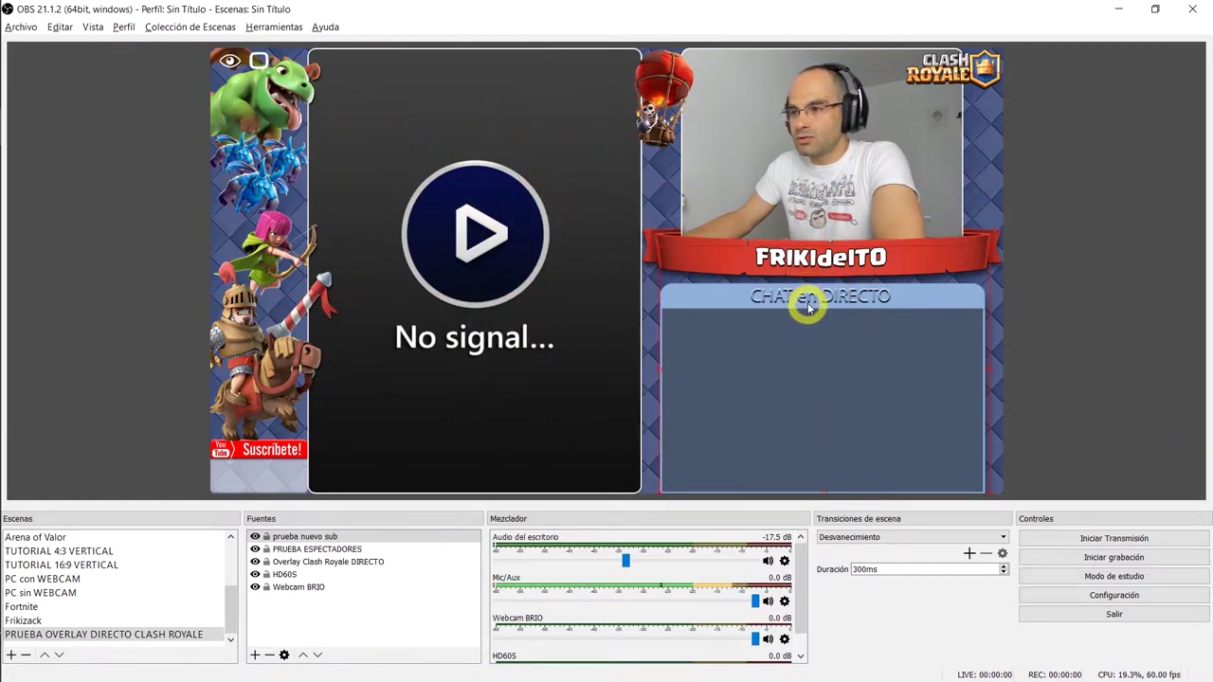
left_click(323, 537)
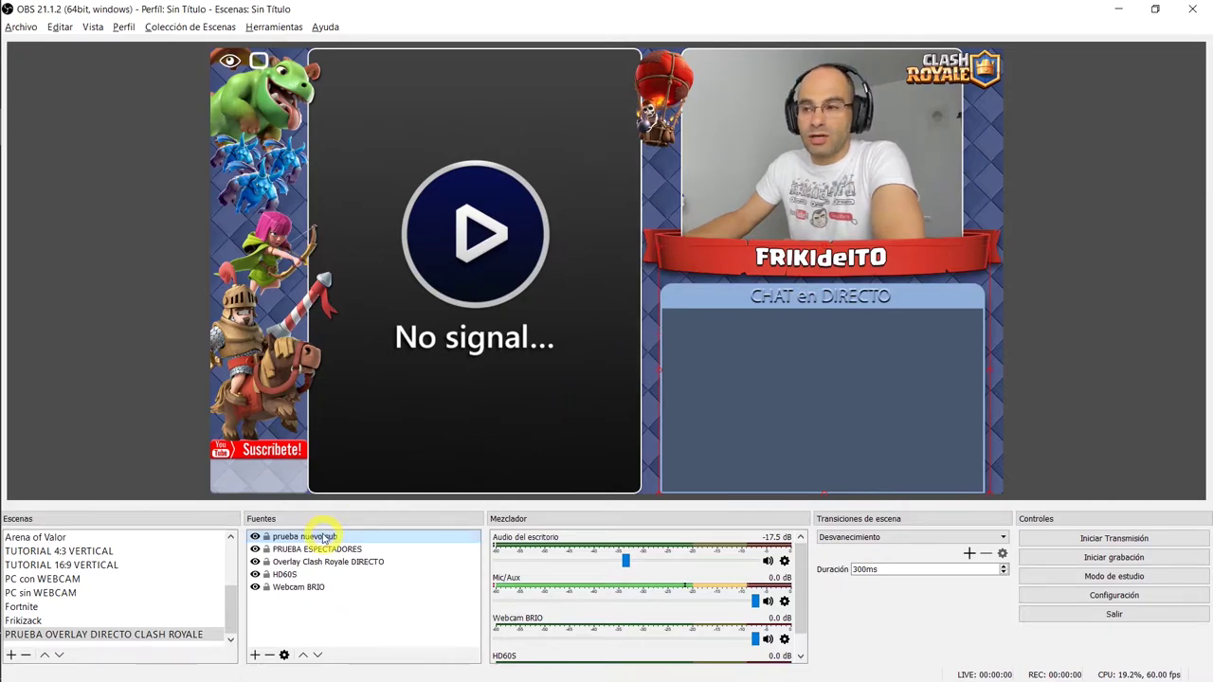
double_click(322, 538)
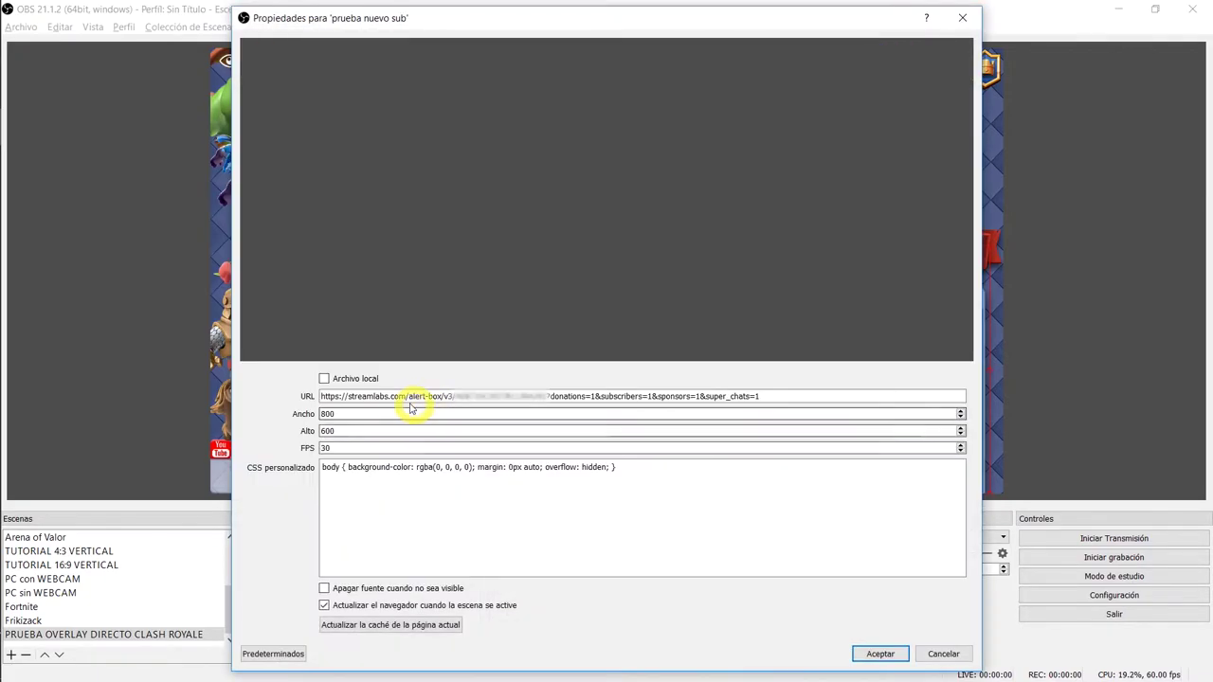
left_click(357, 431)
double_click(356, 431)
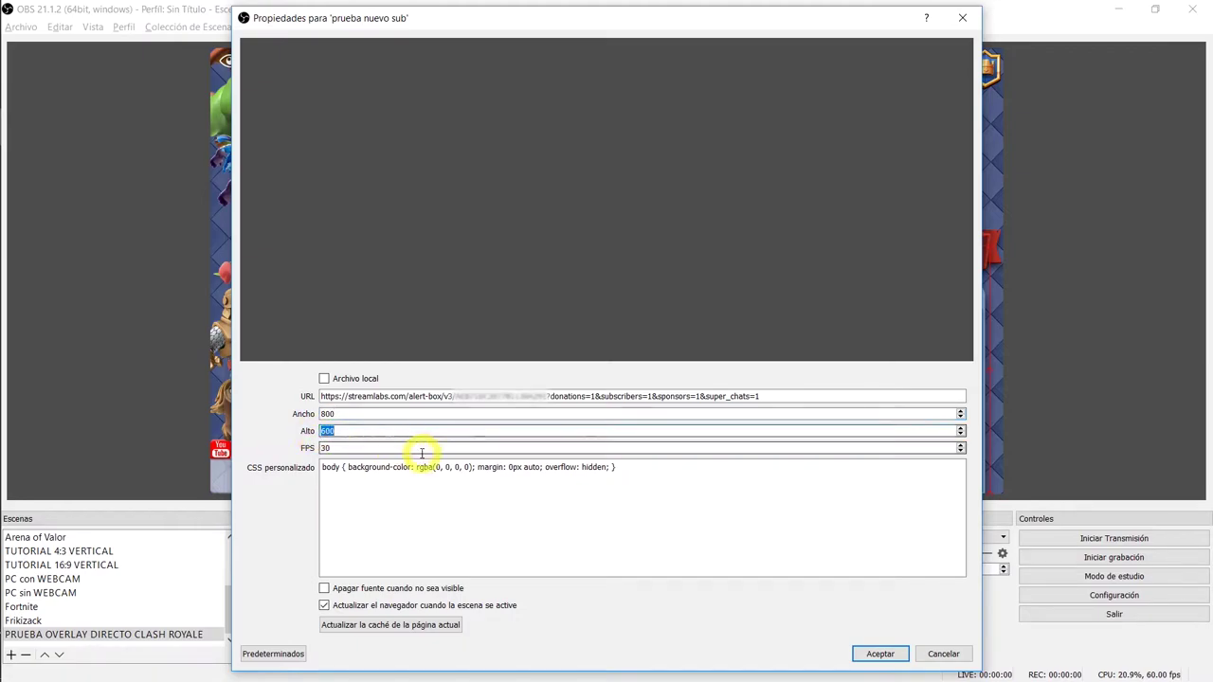
left_click(896, 650)
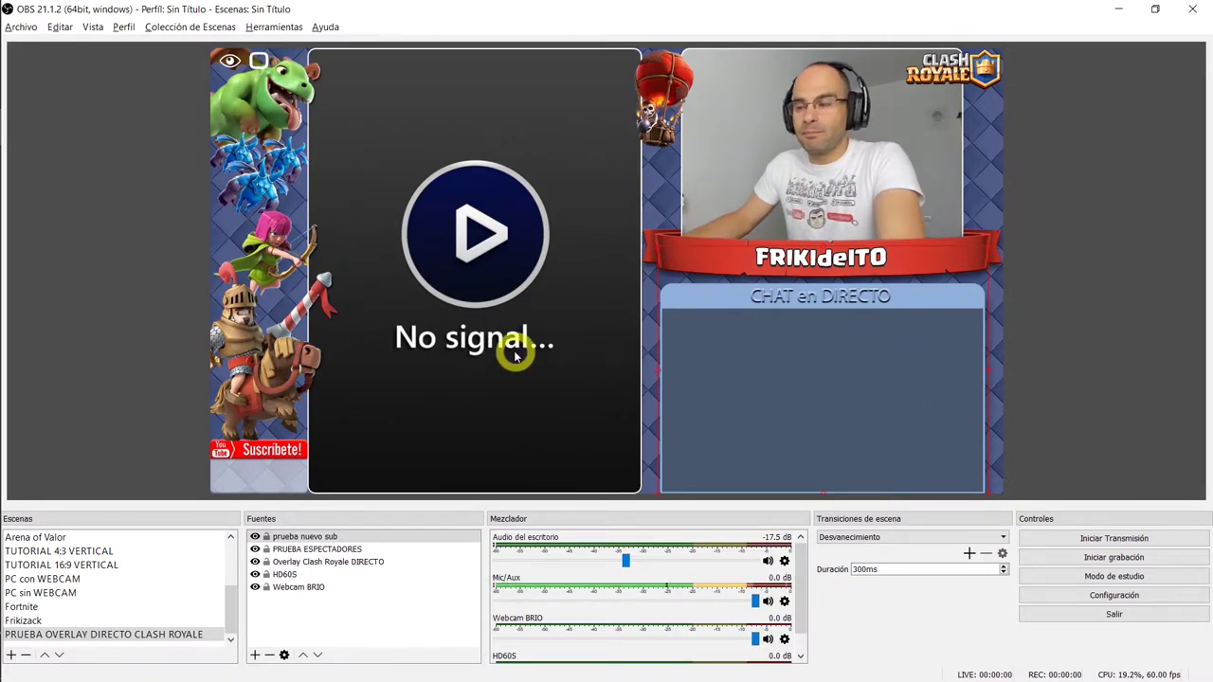
Send a test subscriber alert from the Streamlabs Alert Box and check how it looks in the OBS scene
key("alt+Tab")
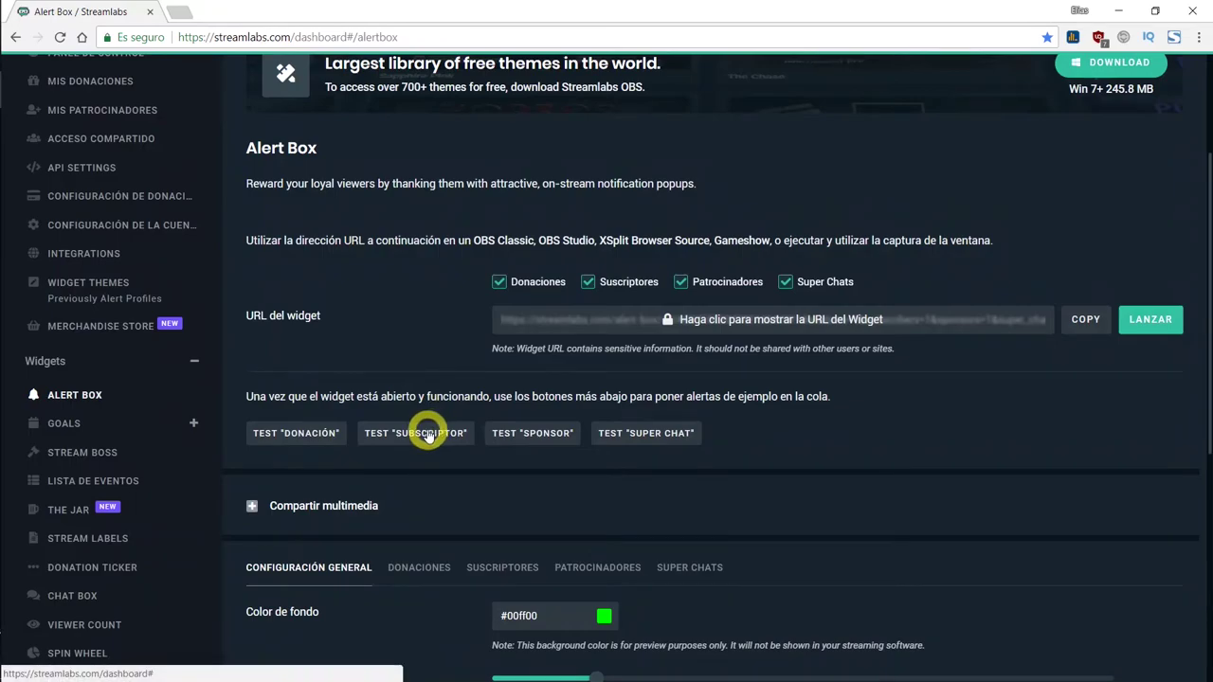
left_click(428, 435)
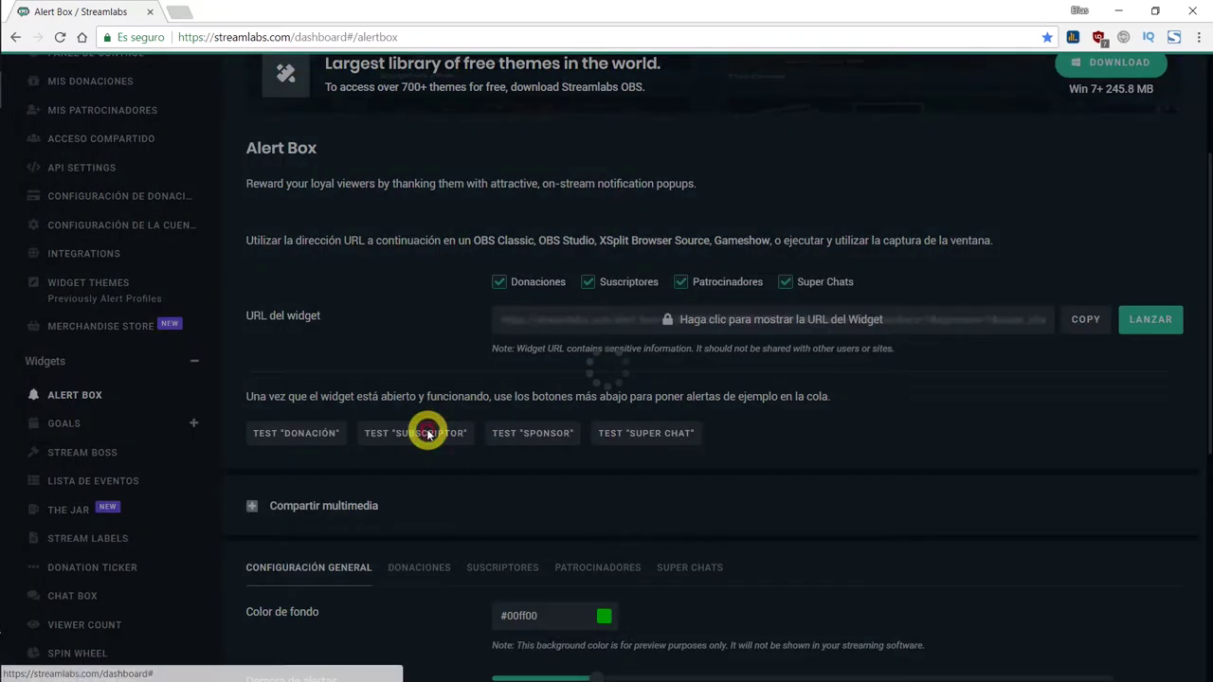
key("alt+Tab")
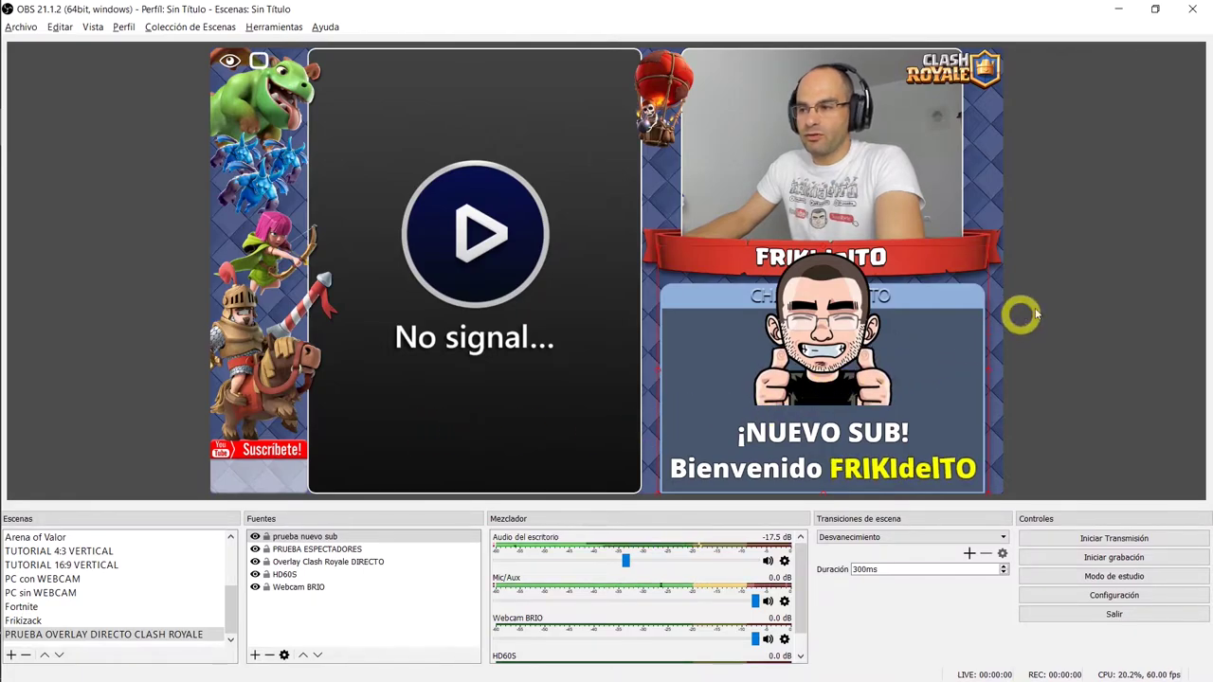
In the Streamlabs Alert Box subscriber settings, examine the entry animation options and the {name} placeholder in the message template
key("alt+Tab")
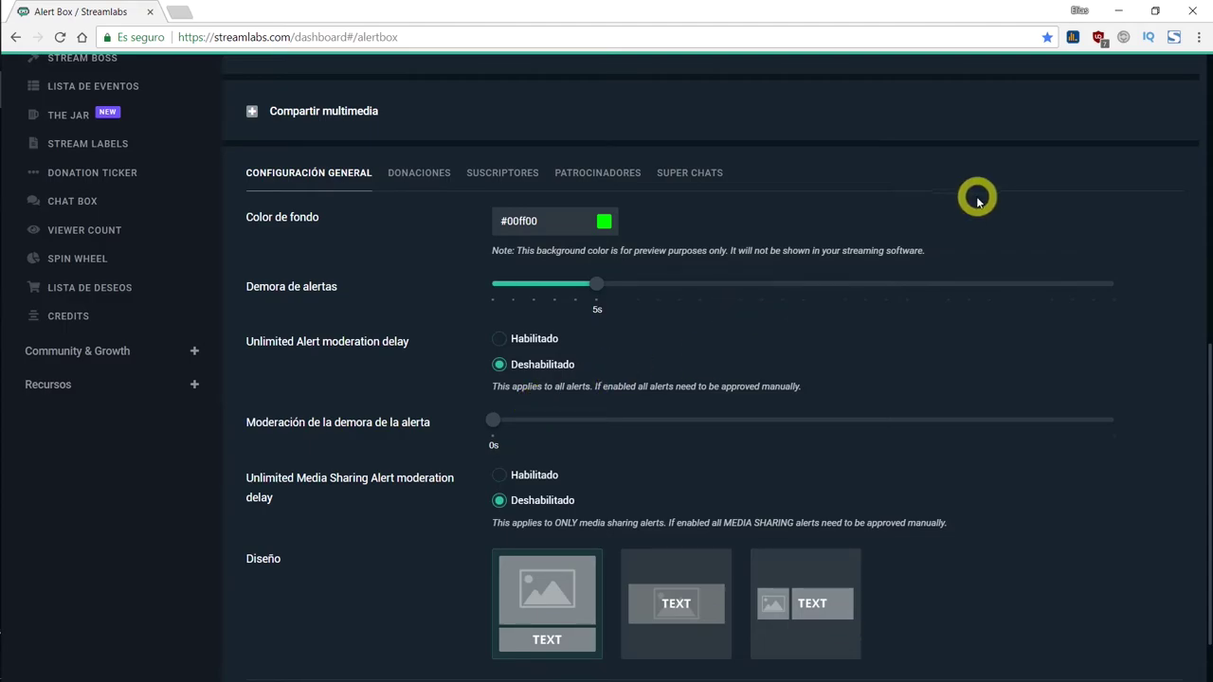
left_click(506, 175)
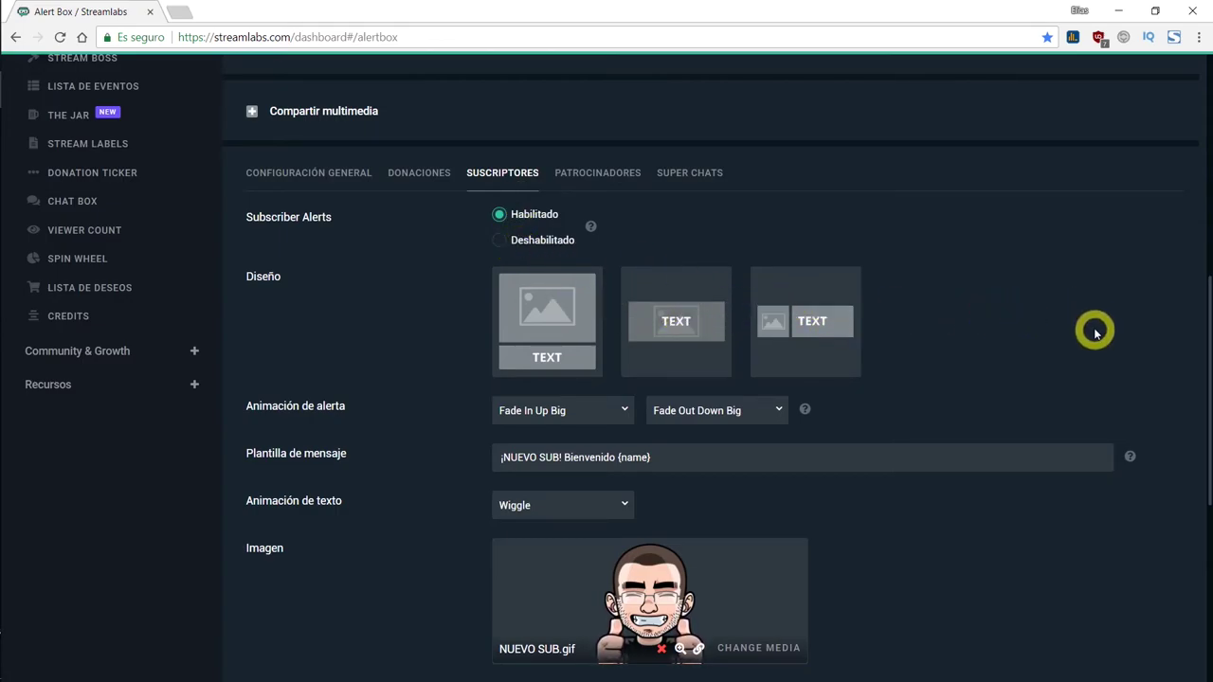
scroll(1096, 332, "down", 3)
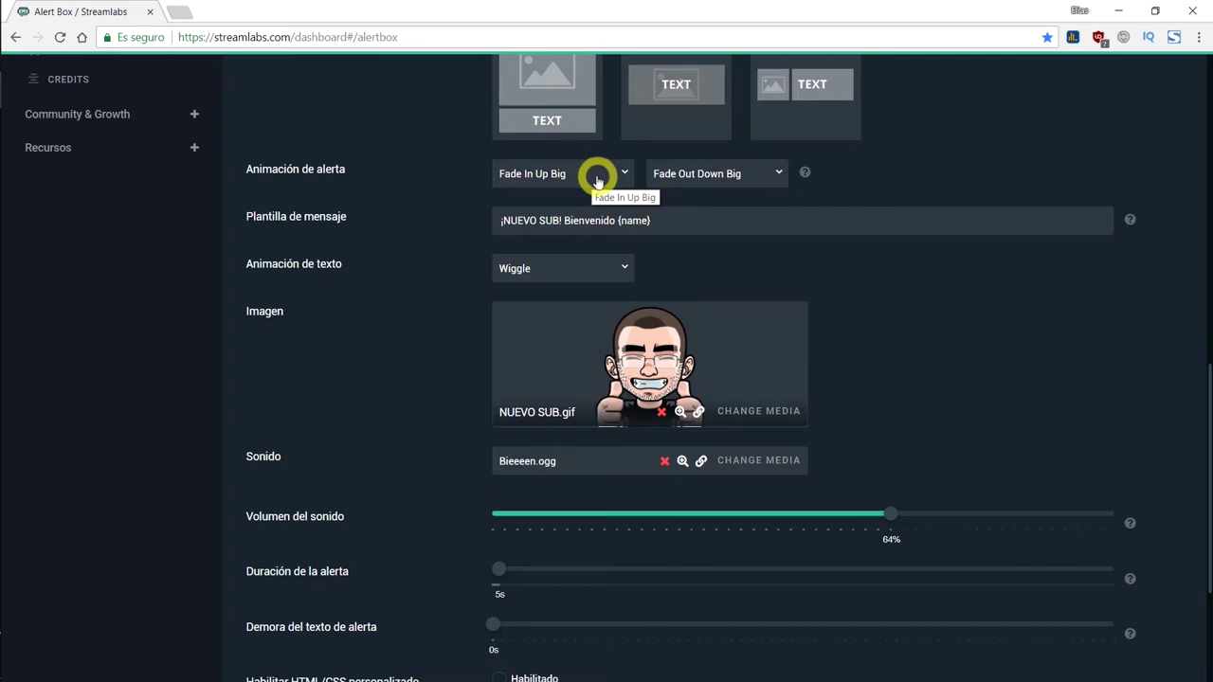
left_click(626, 174)
left_click(624, 170)
left_click(624, 170)
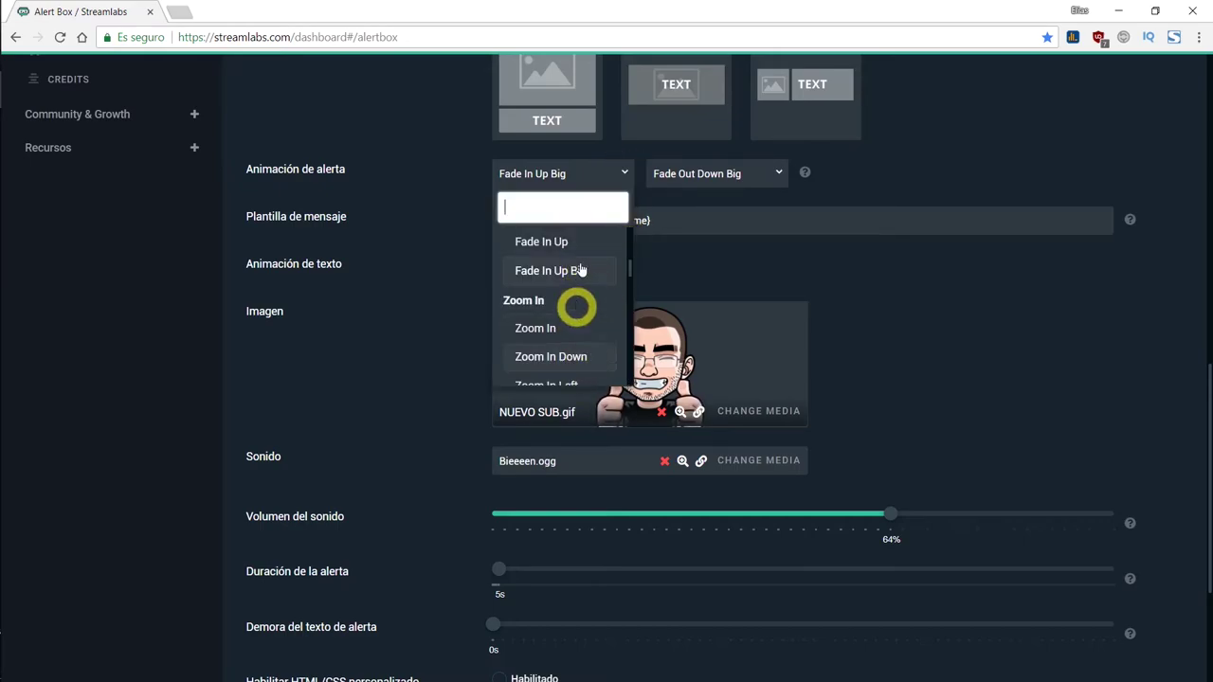
left_click(625, 176)
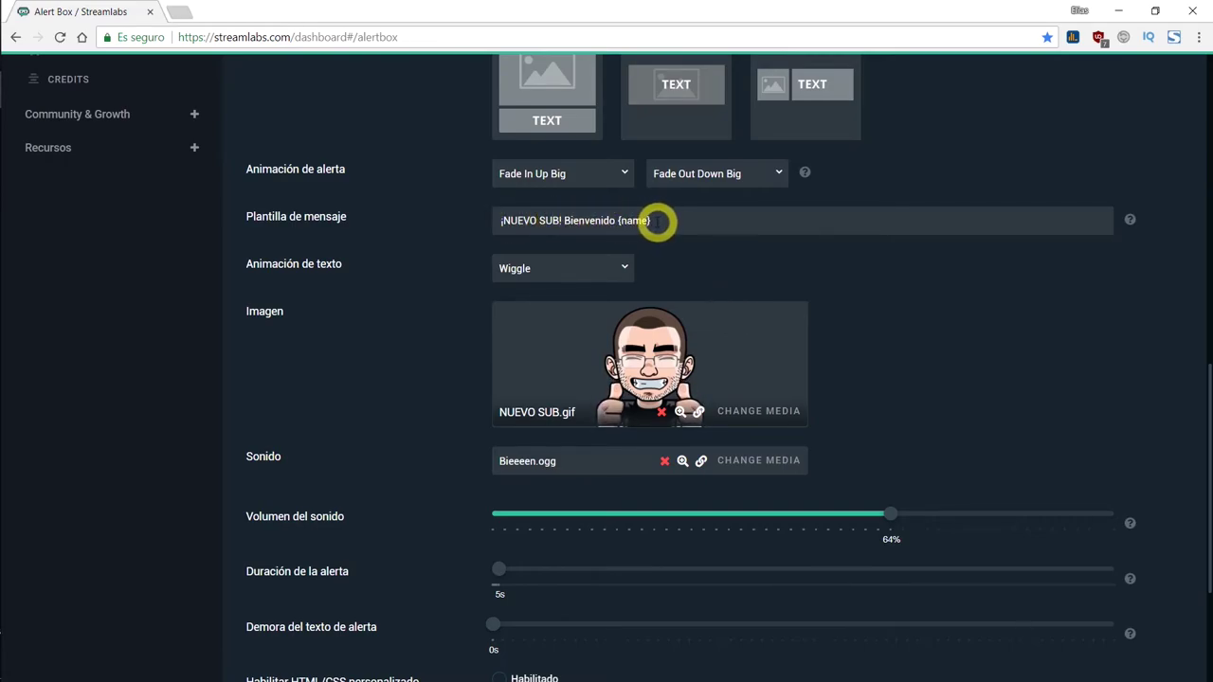
left_click(621, 220)
left_click_drag(636, 221, 654, 222)
left_click(966, 361)
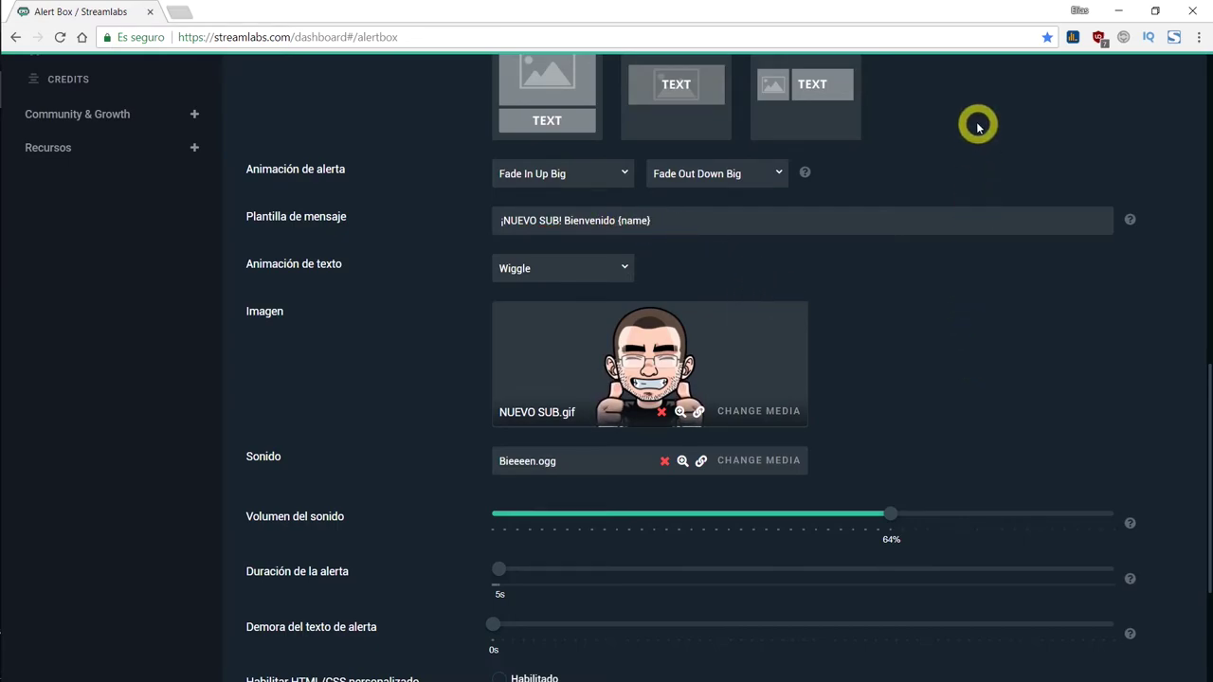
Upload Ken_0-0.gif to the Streamlabs image gallery and select it as the subscriber alert's image
left_click(744, 413)
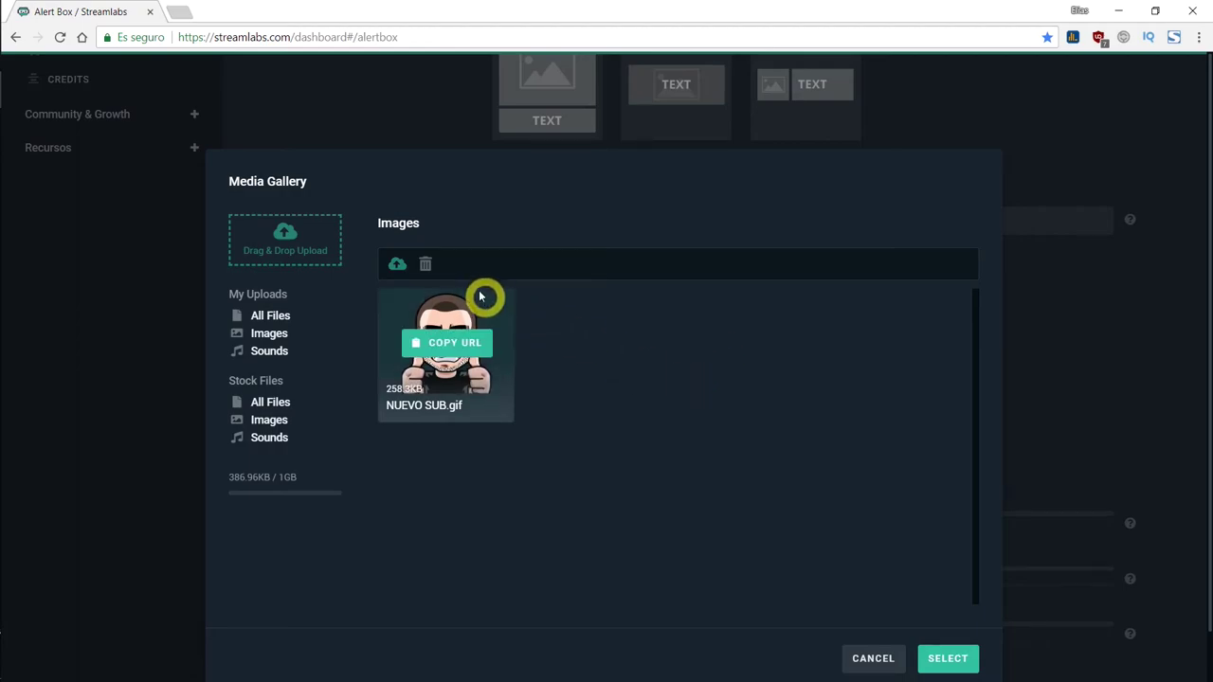
left_click(397, 264)
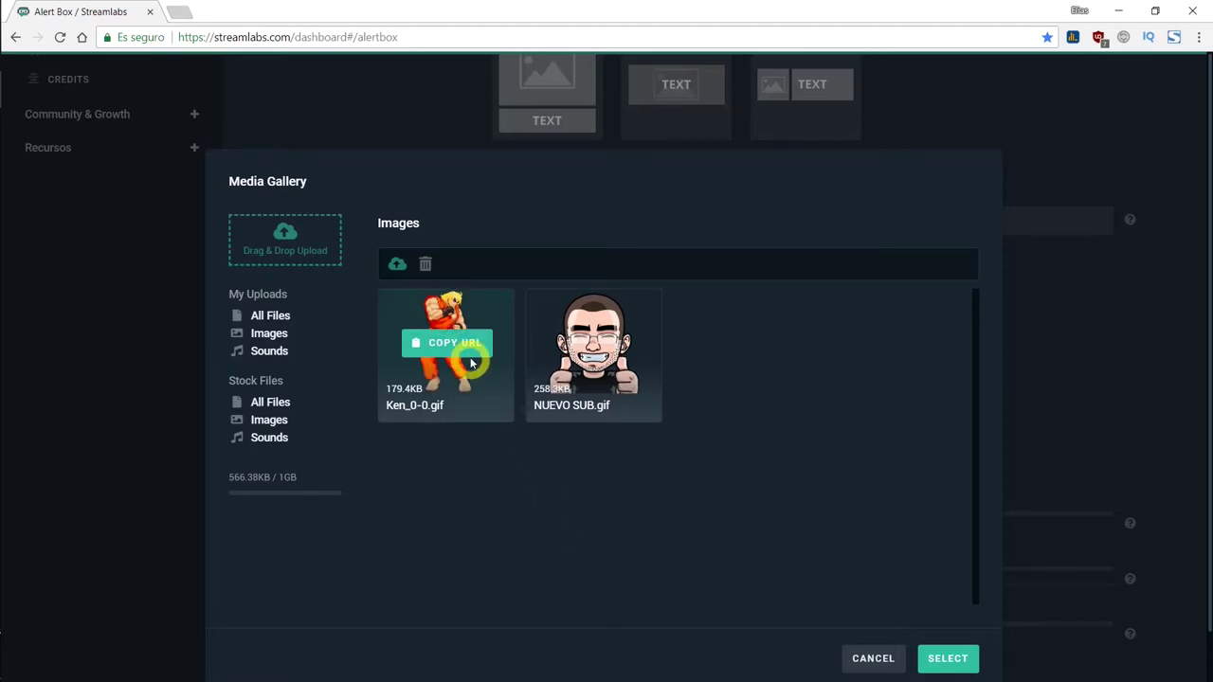
left_click(450, 321)
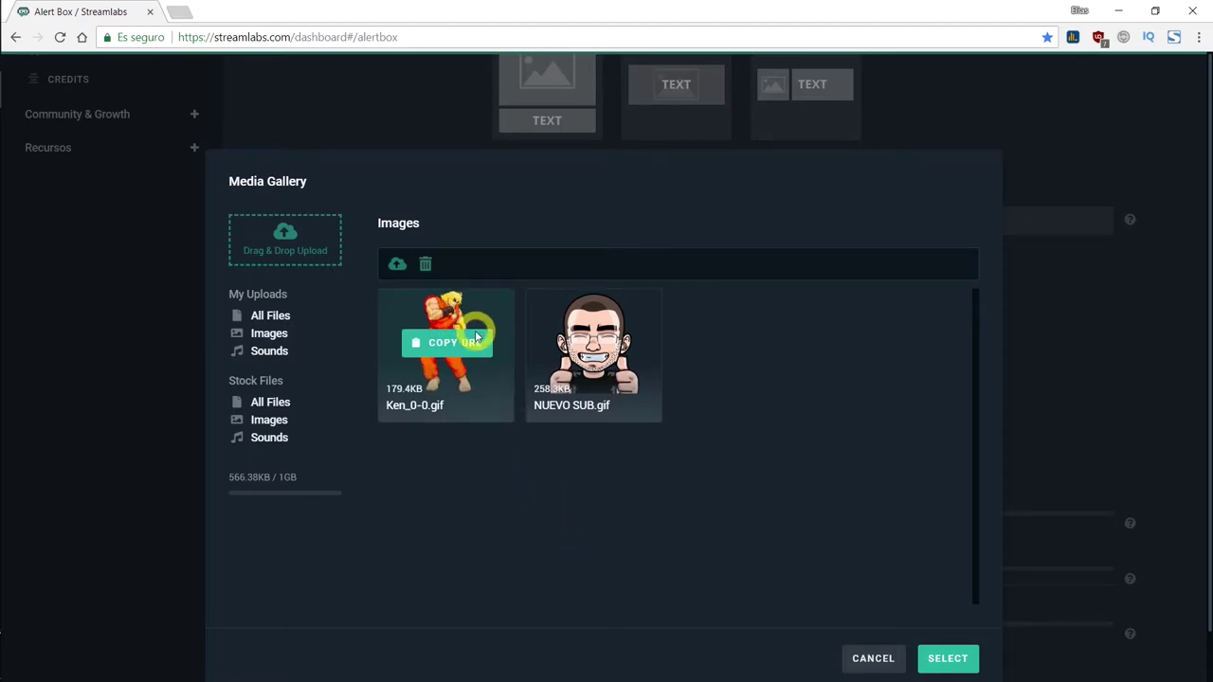
left_click(951, 657)
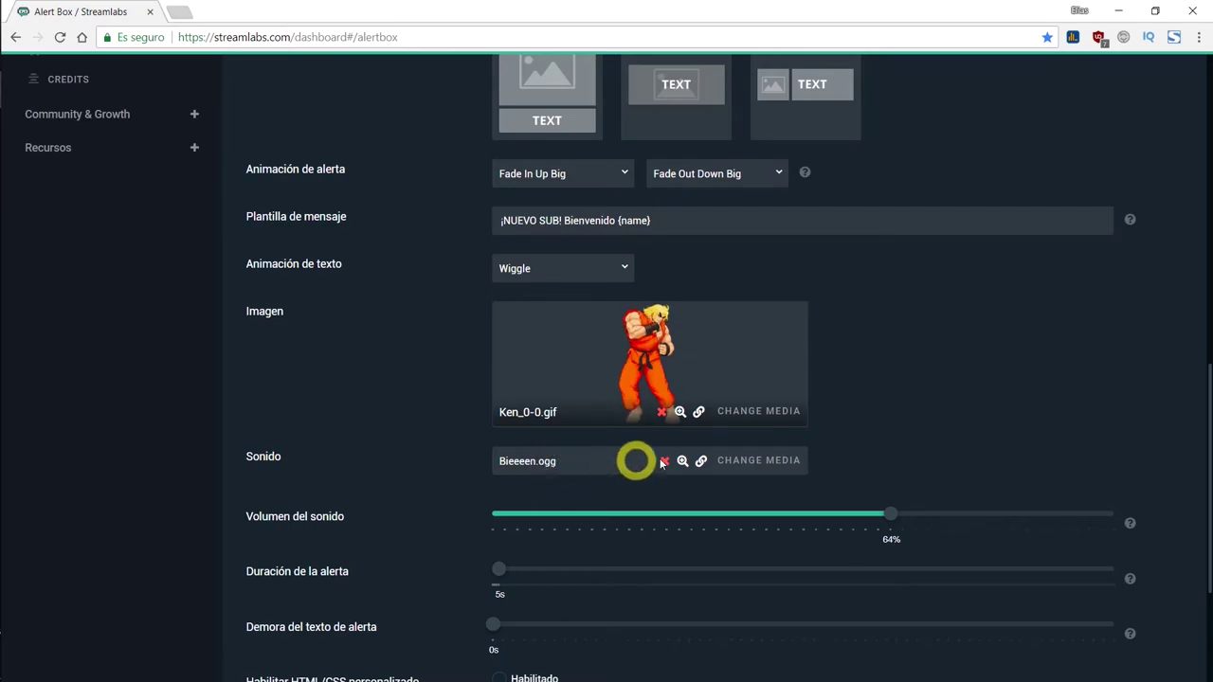
Examine the available alert sounds and the volume, duration, text delay and custom HTML/CSS options of the subscriber alert
left_click(767, 461)
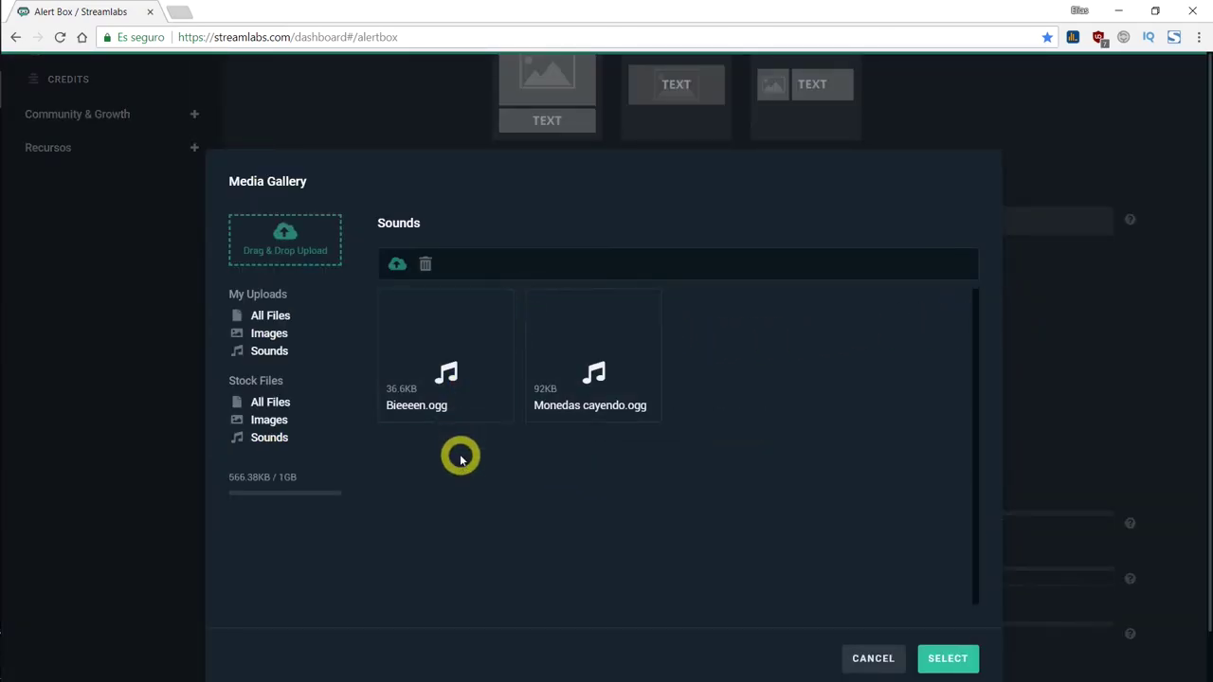
key("Escape")
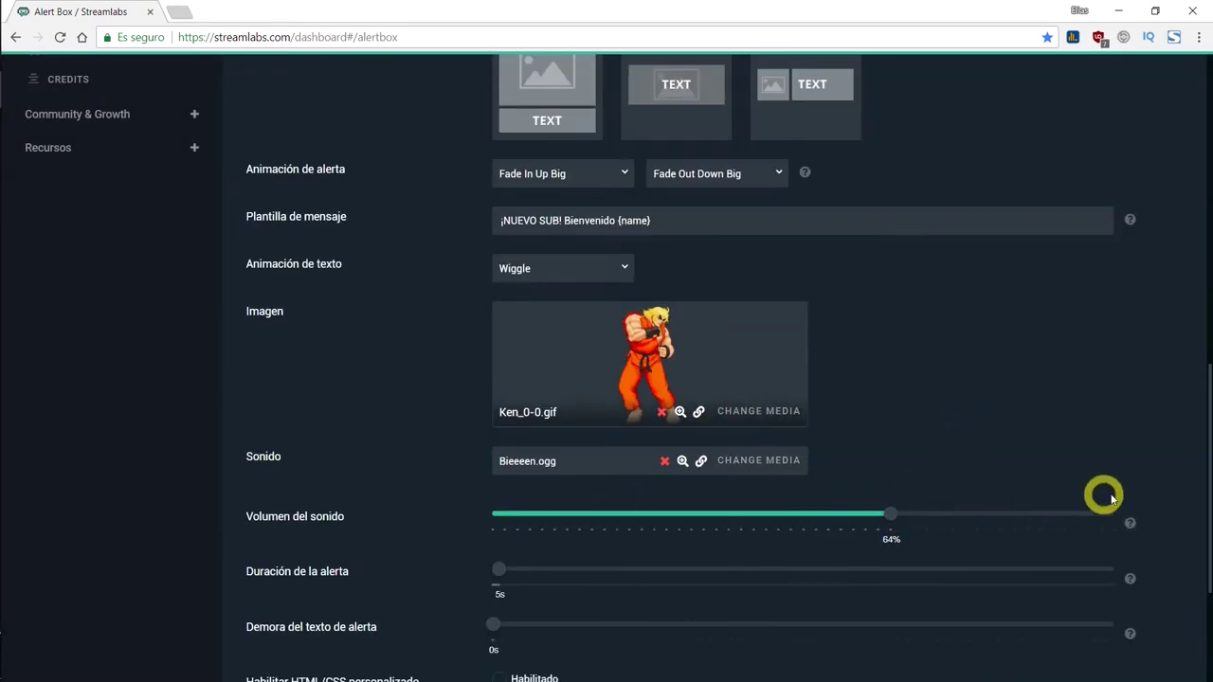
scroll(992, 406, "down", 1)
scroll(993, 406, "down", 3)
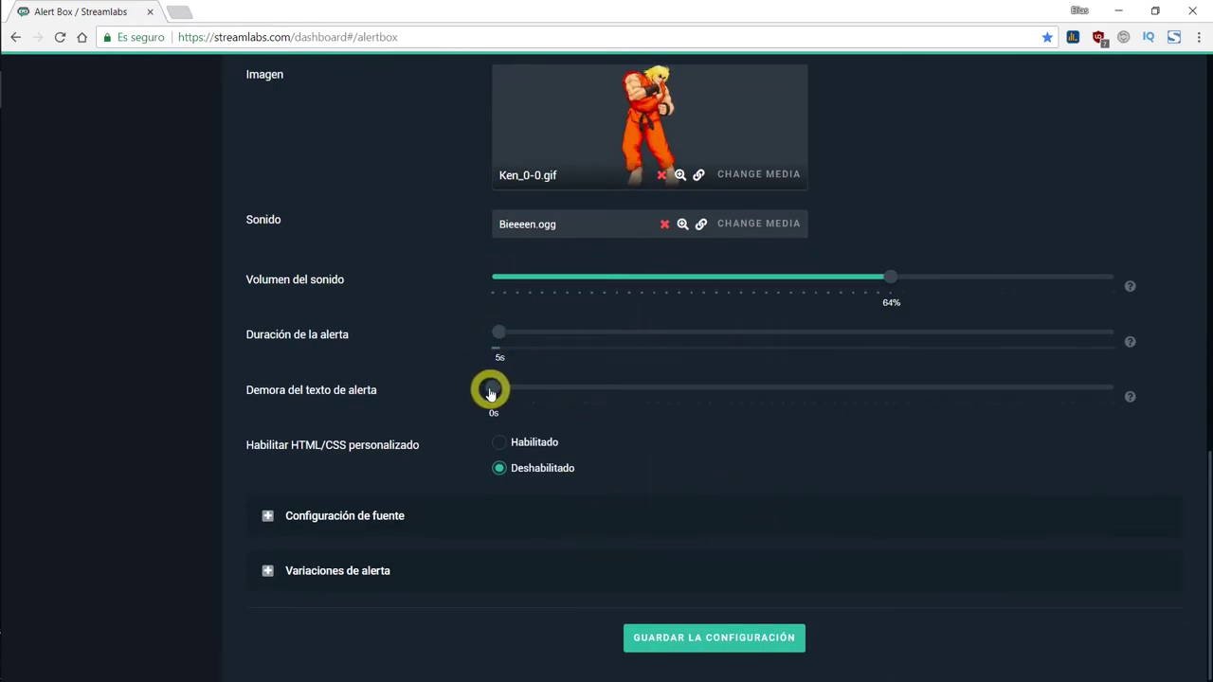
left_click(499, 443)
left_click(500, 468)
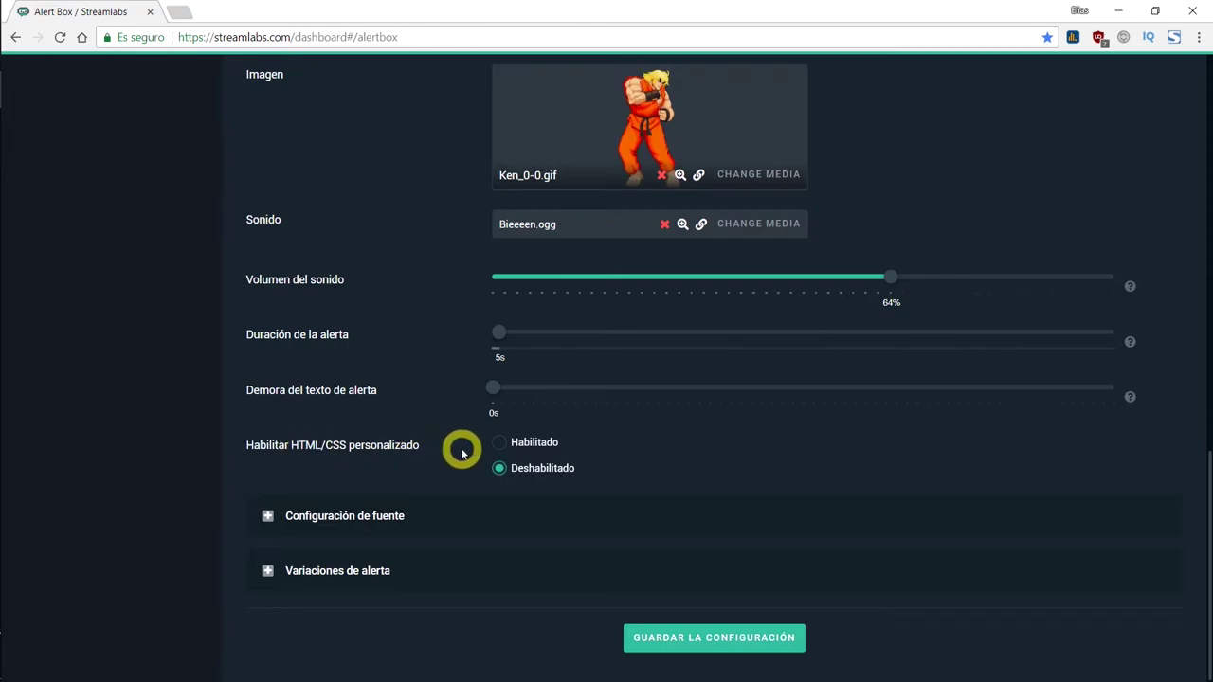
Set the subscriber alert's entry animation to Zoom In, choose a different exit animation and save the configuration
scroll(641, 333, "up", 4)
left_click(625, 332)
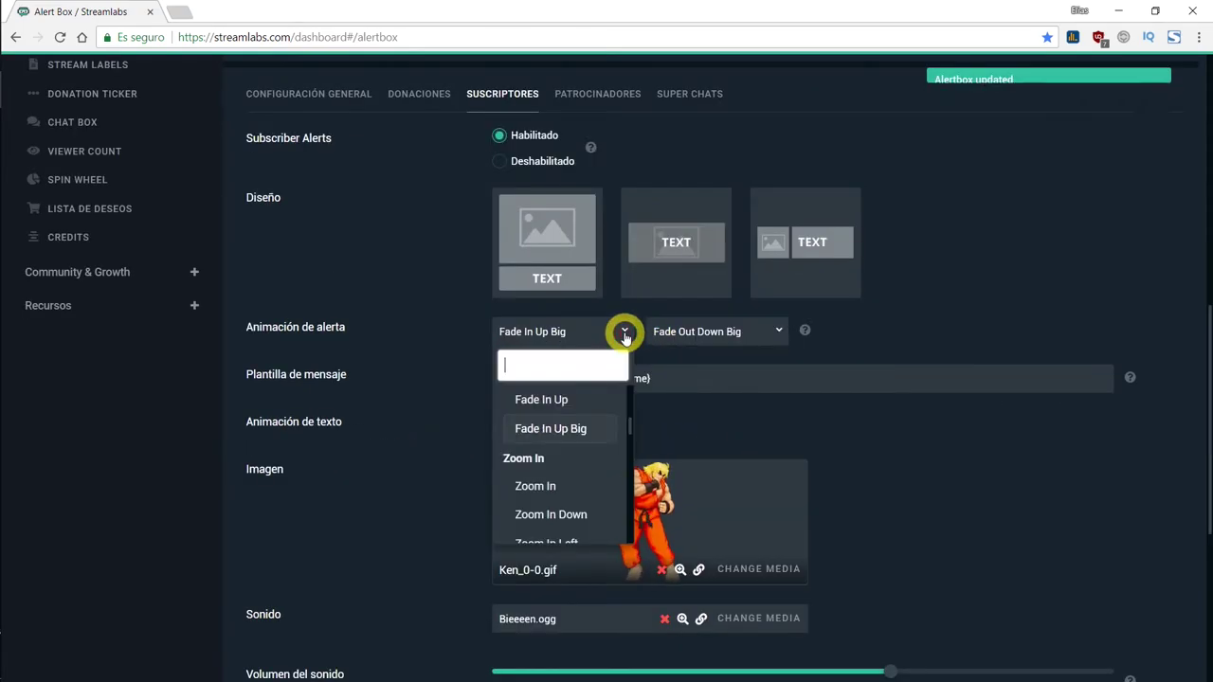
left_click(553, 488)
left_click(779, 331)
left_click(788, 483)
scroll(813, 455, "down", 4)
left_click(714, 632)
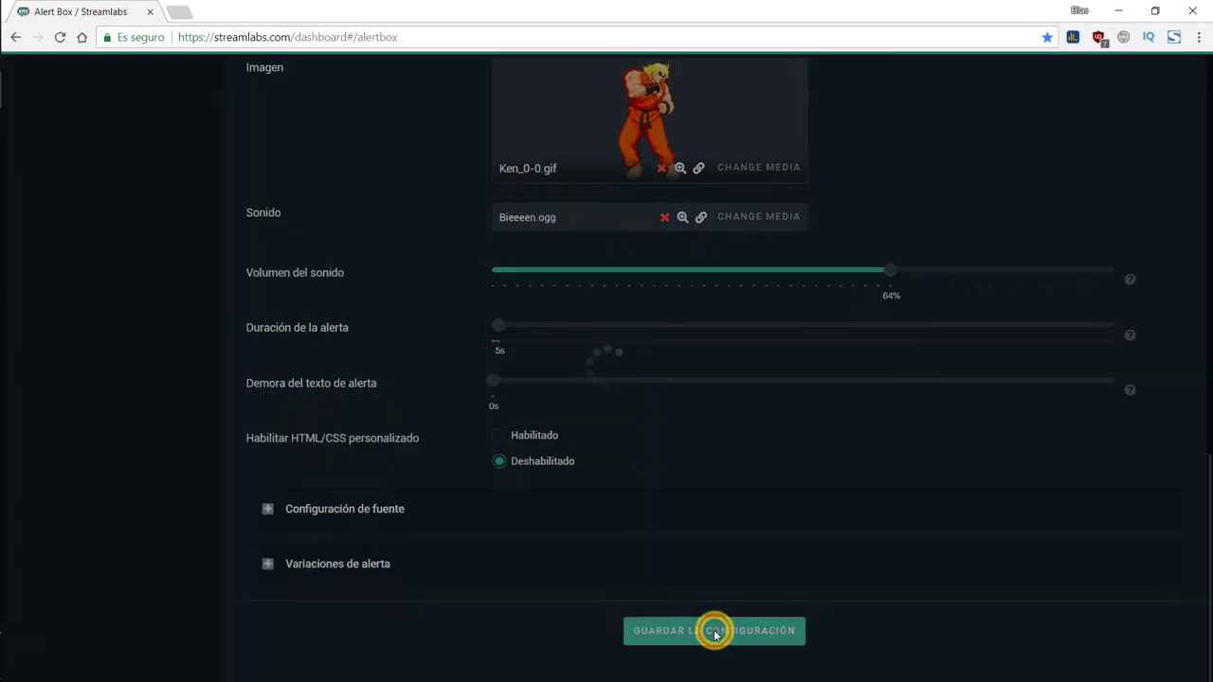
Send a test subscriber alert to preview the new image and animations
scroll(1008, 196, "up", 5)
scroll(818, 252, "up", 2)
left_click(420, 190)
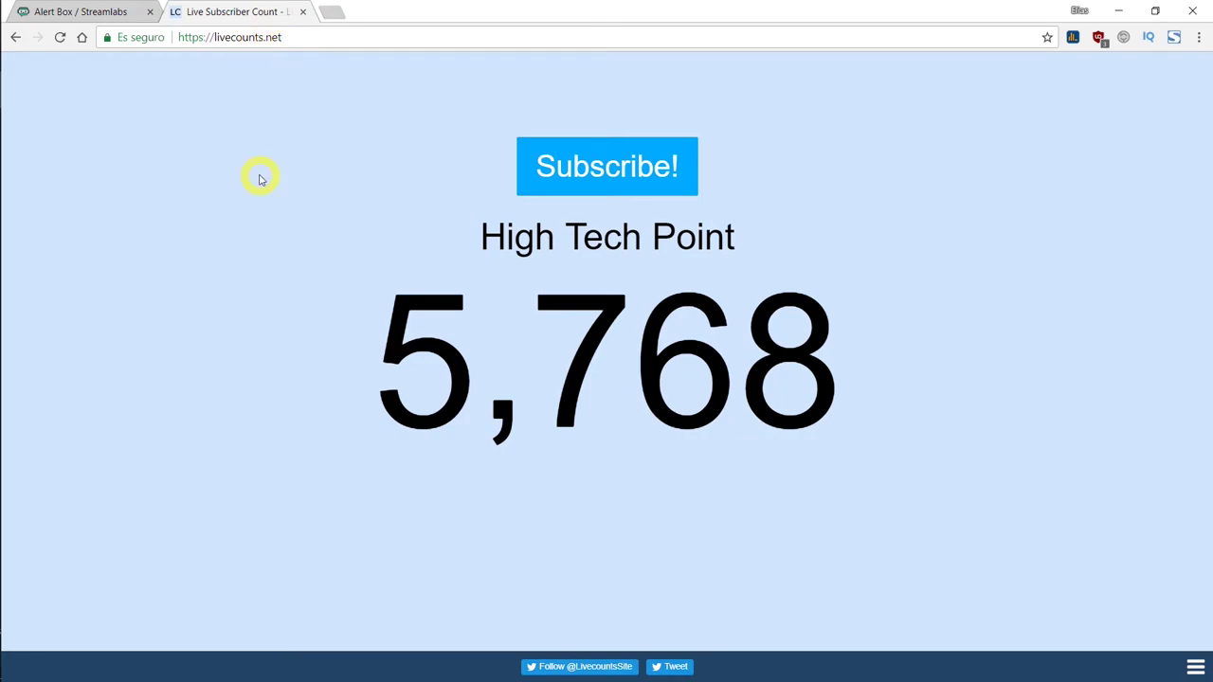
Load the live subscriber count page livecounts.net/channel/frikidelto and copy its URL
left_click(295, 38)
type("/channel/")
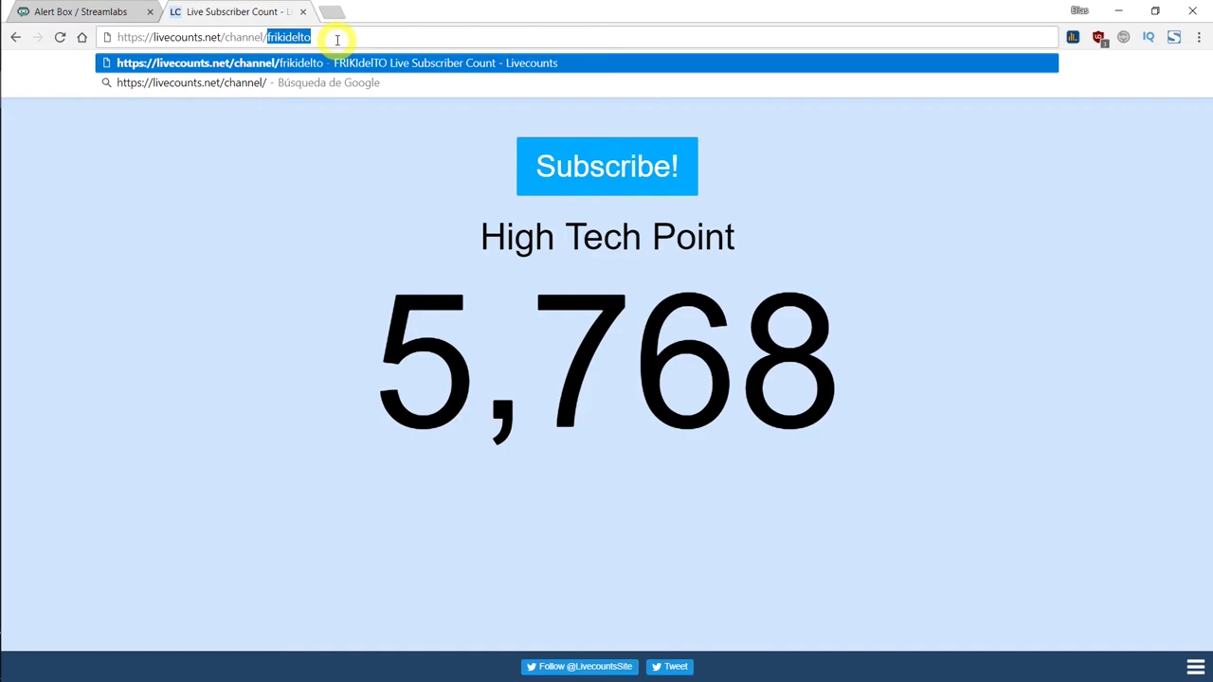
key("Return")
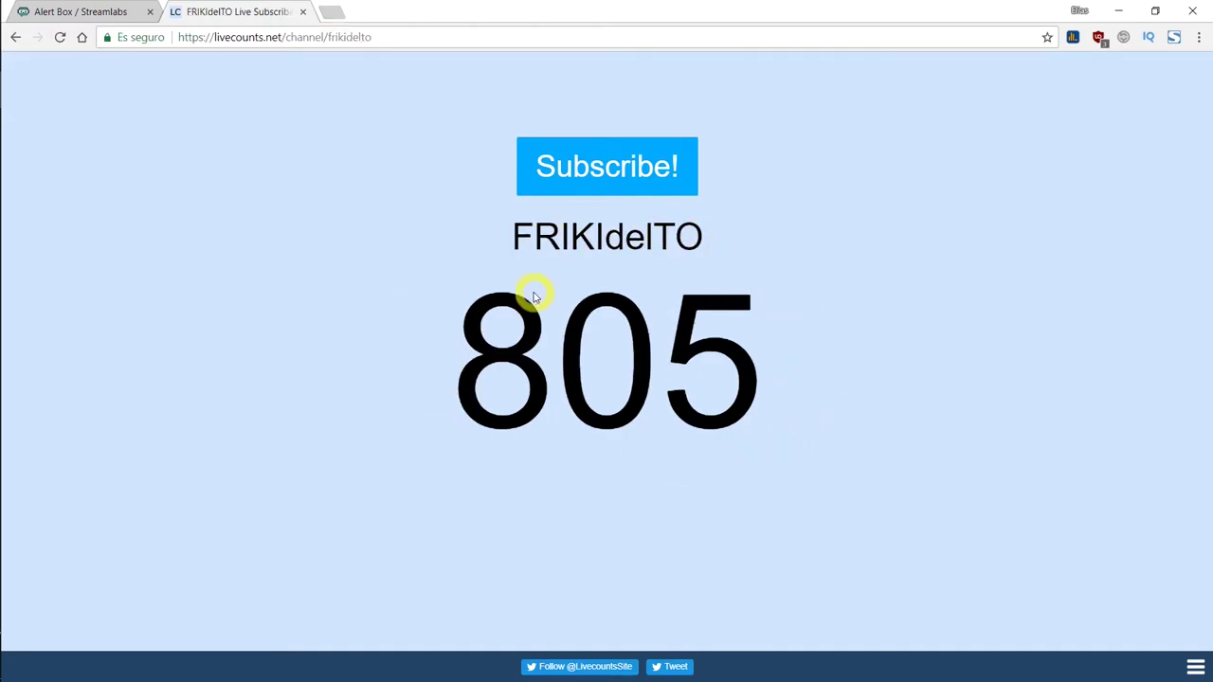
left_click(398, 37)
key("ctrl+c")
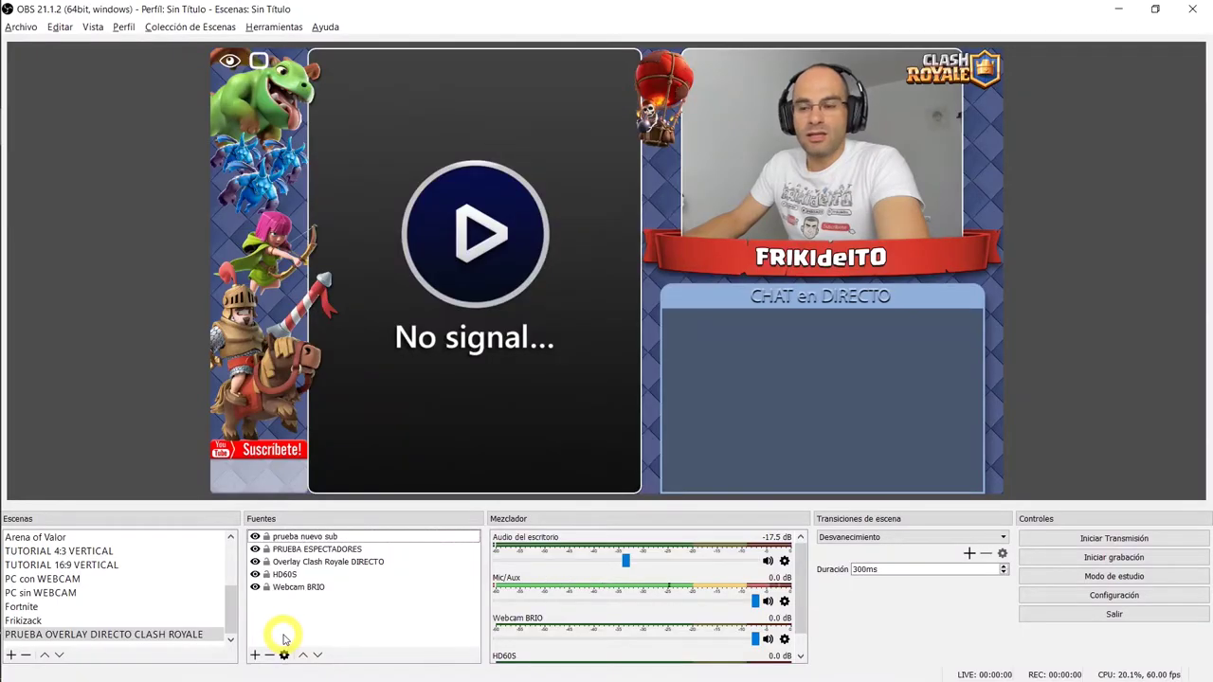
Switch to OBS and add a new browser source named "prueba contador subs" to the Clash Royale scene
left_click(255, 654)
left_click(319, 595)
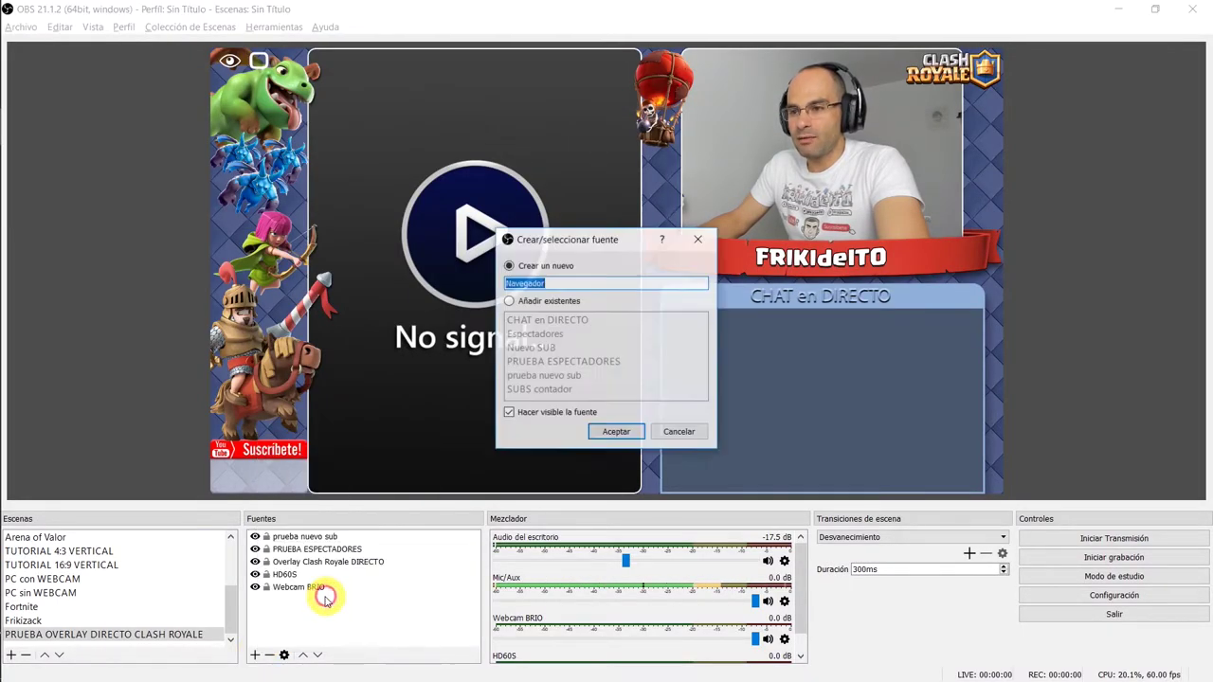
key("BackSpace")
type("prueba conta")
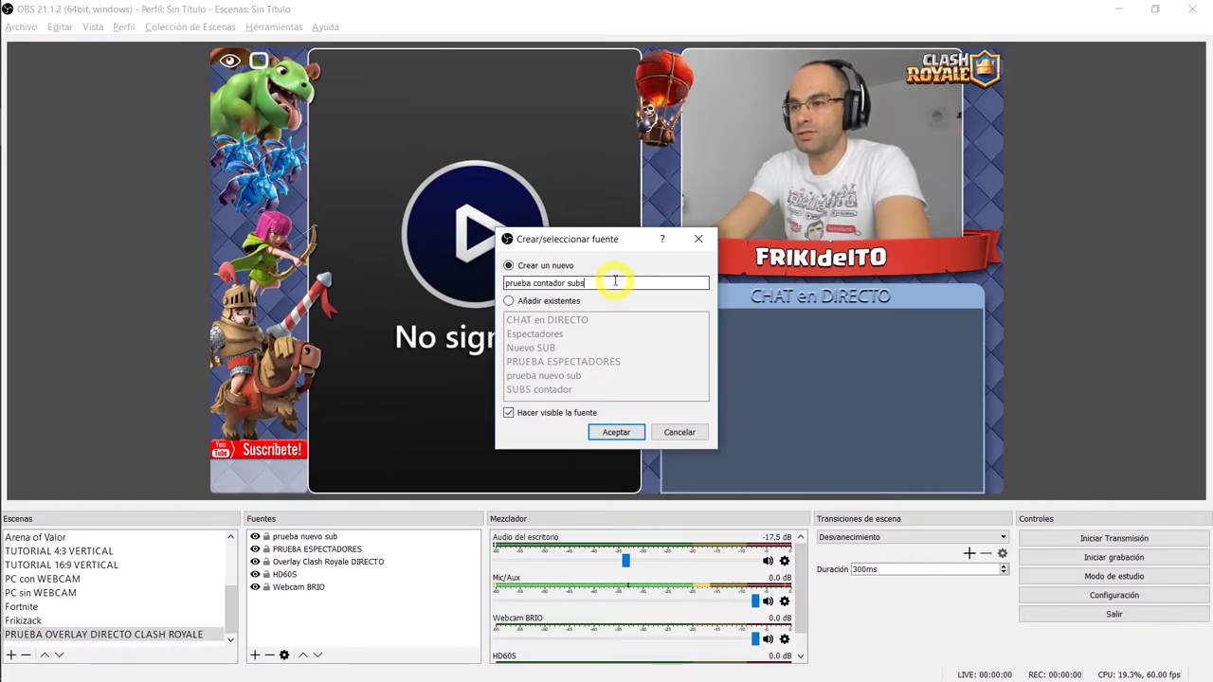
key("Return")
left_click_drag(455, 398, 298, 398)
key("ctrl+v")
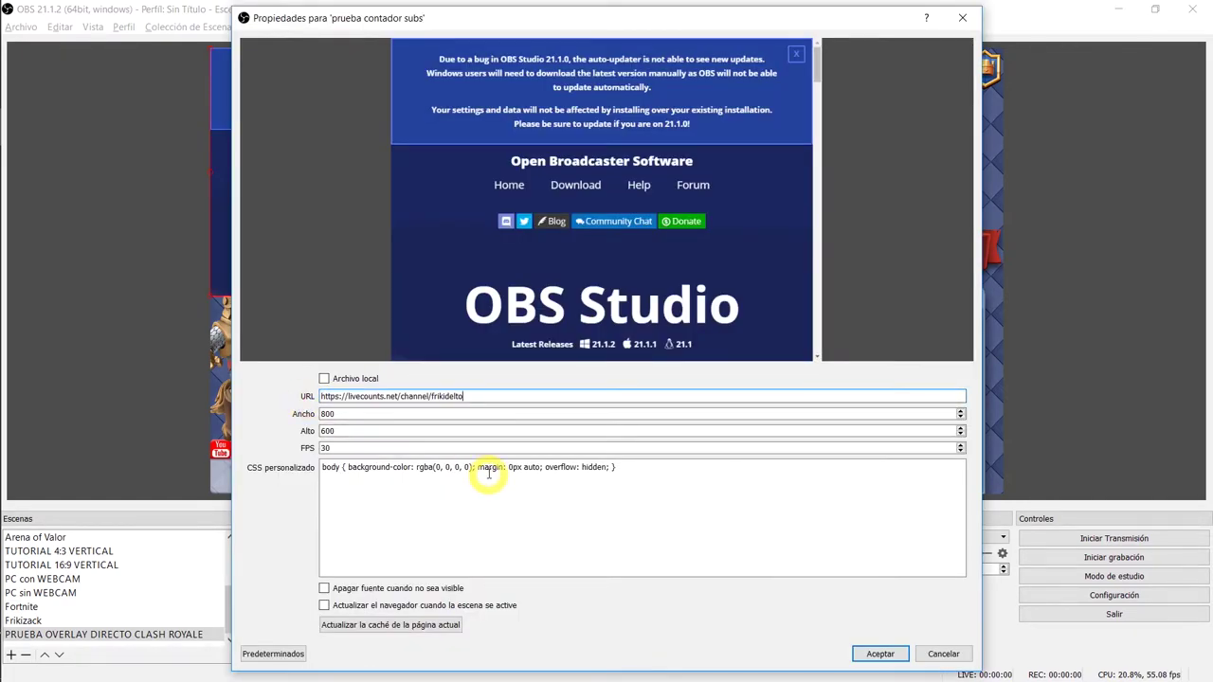
left_click(325, 605)
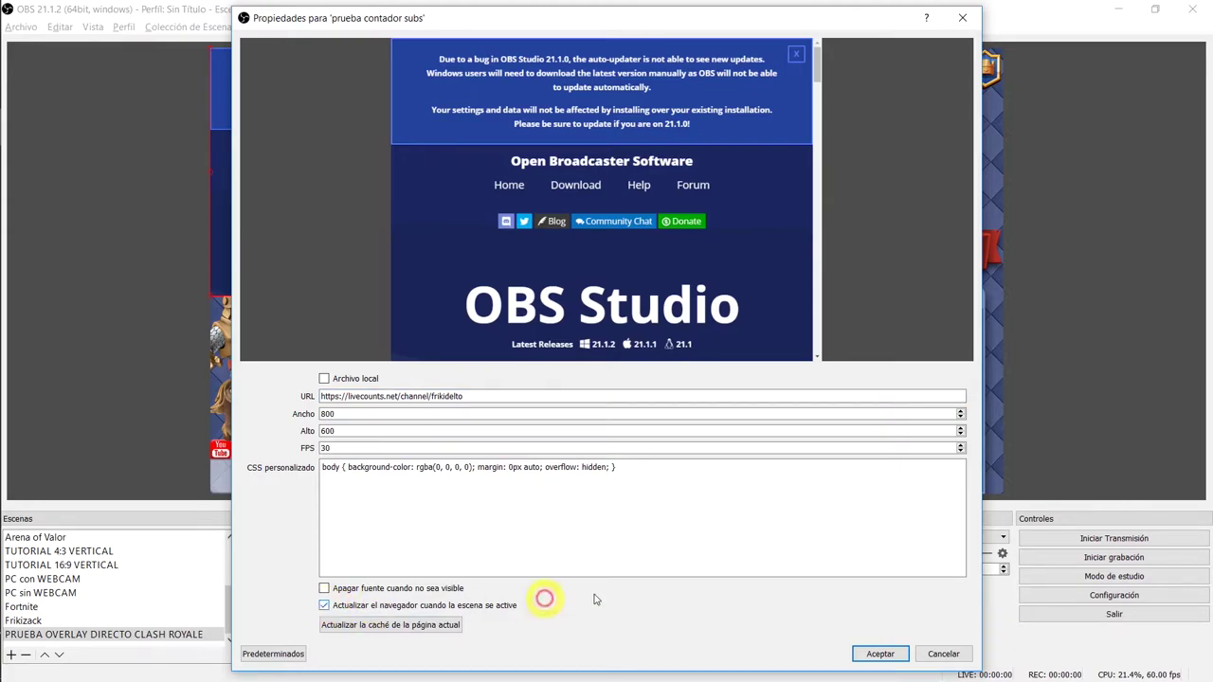
left_click(878, 654)
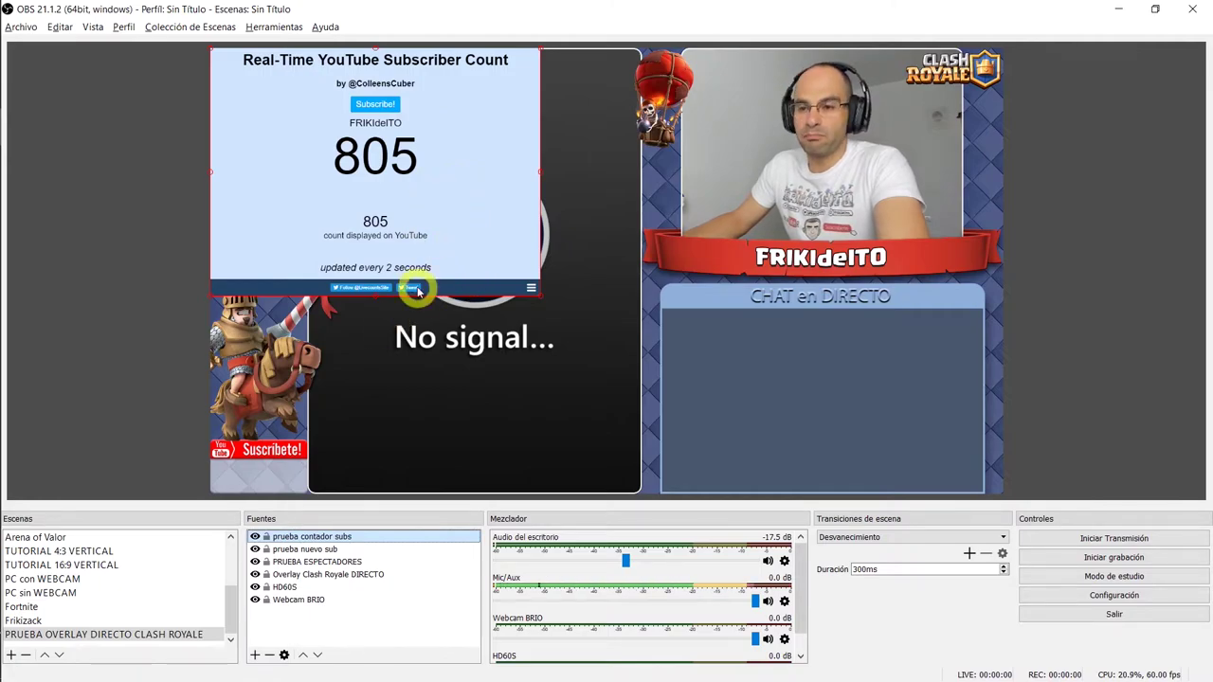
Add a Recortar/Acolchar filter to the prueba contador subs source and set its left crop to 265
right_click(327, 538)
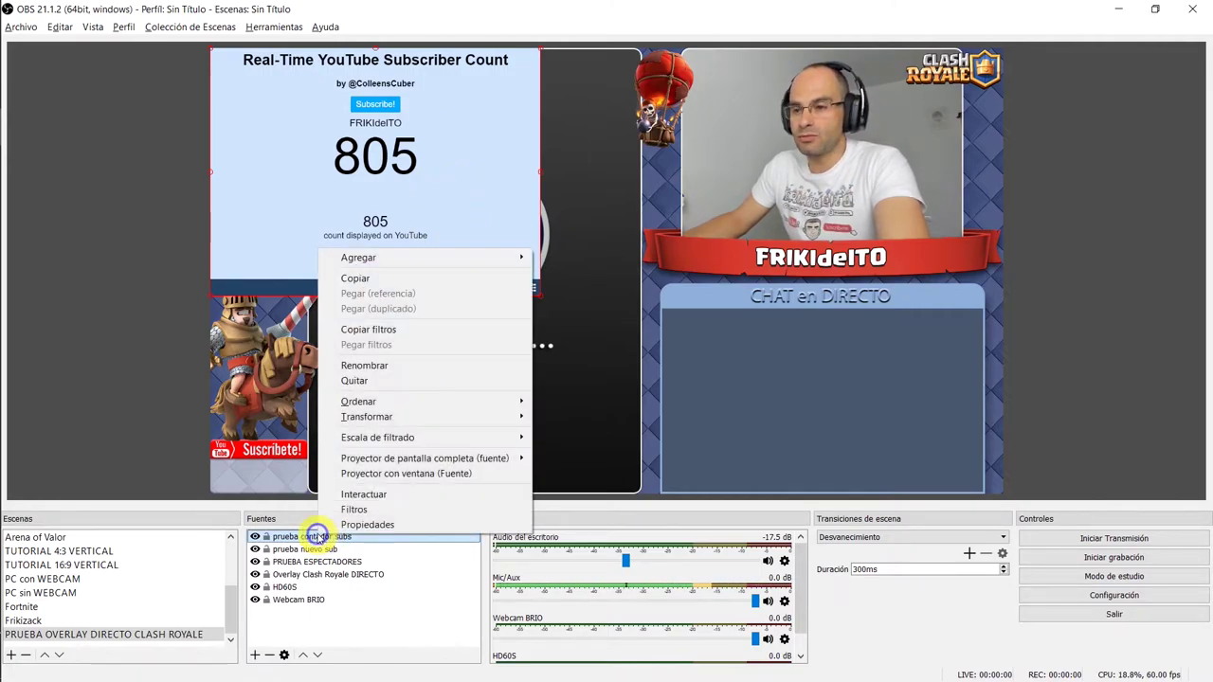
left_click(341, 508)
left_click(351, 562)
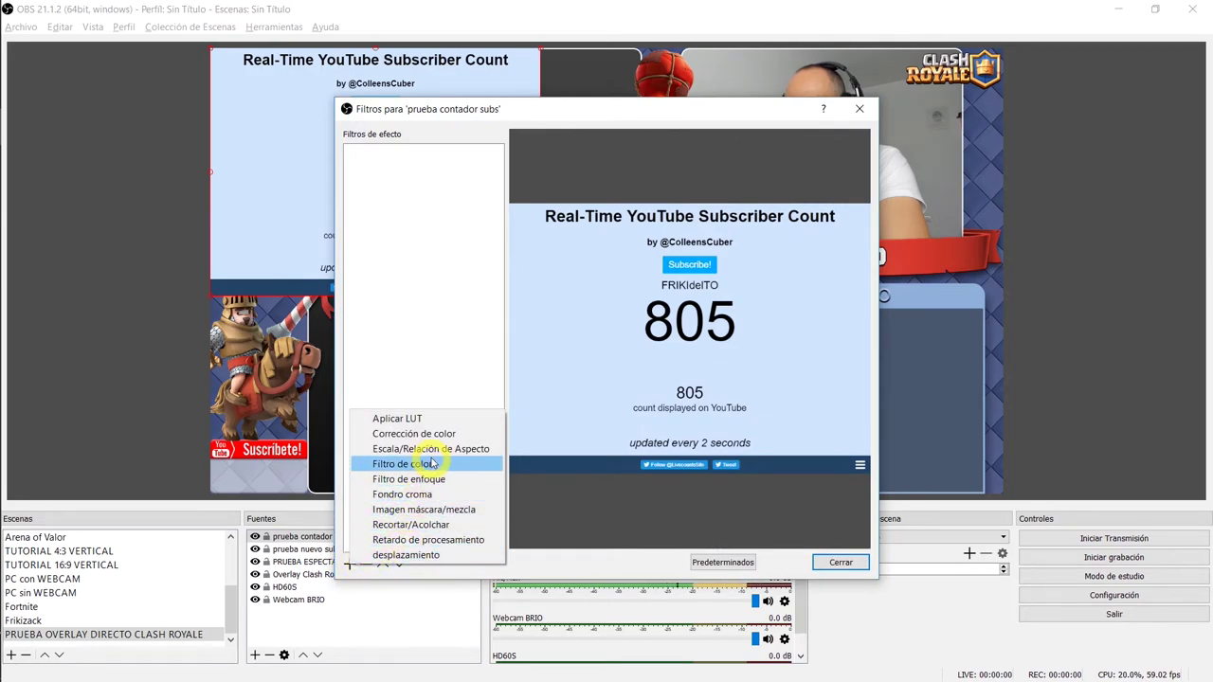
left_click(425, 525)
type("123")
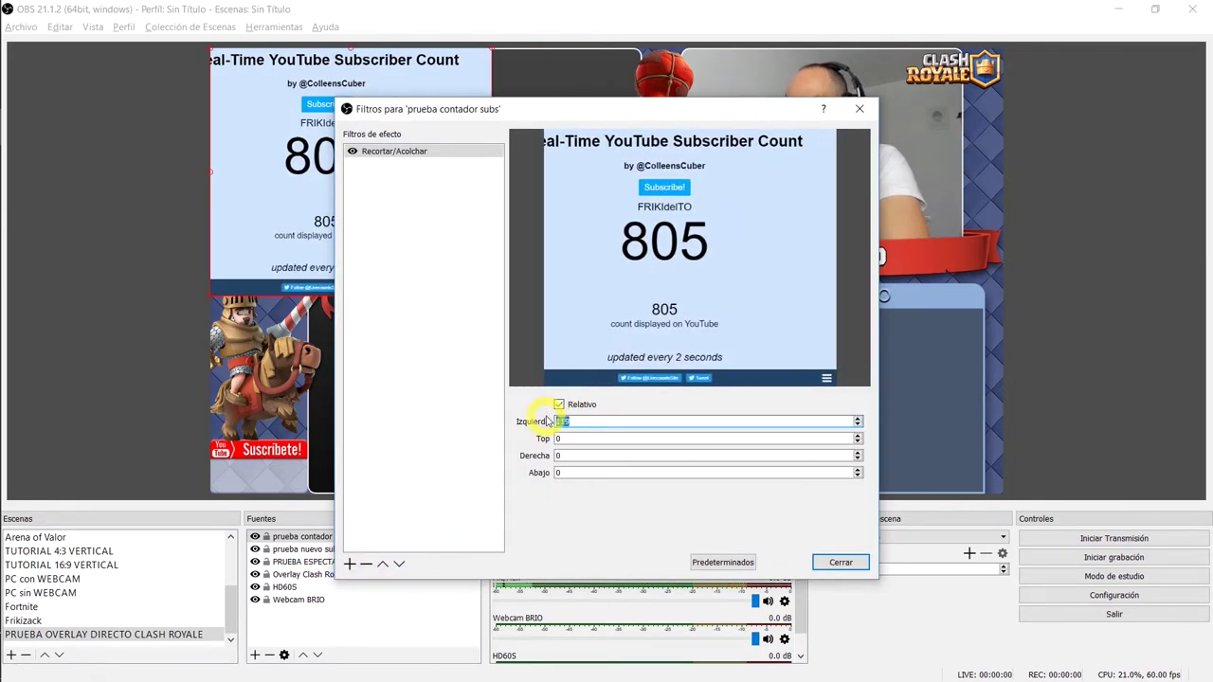
key("Up")
key("Up")
key("Up")
key("Up")
key("Up")
key("Up")
key("Up")
key("Up")
key("Up")
key("Up")
key("Up")
key("Up")
key("Up")
key("Up")
key("Up")
key("Up")
key("Up")
key("Up")
key("Up")
key("Up")
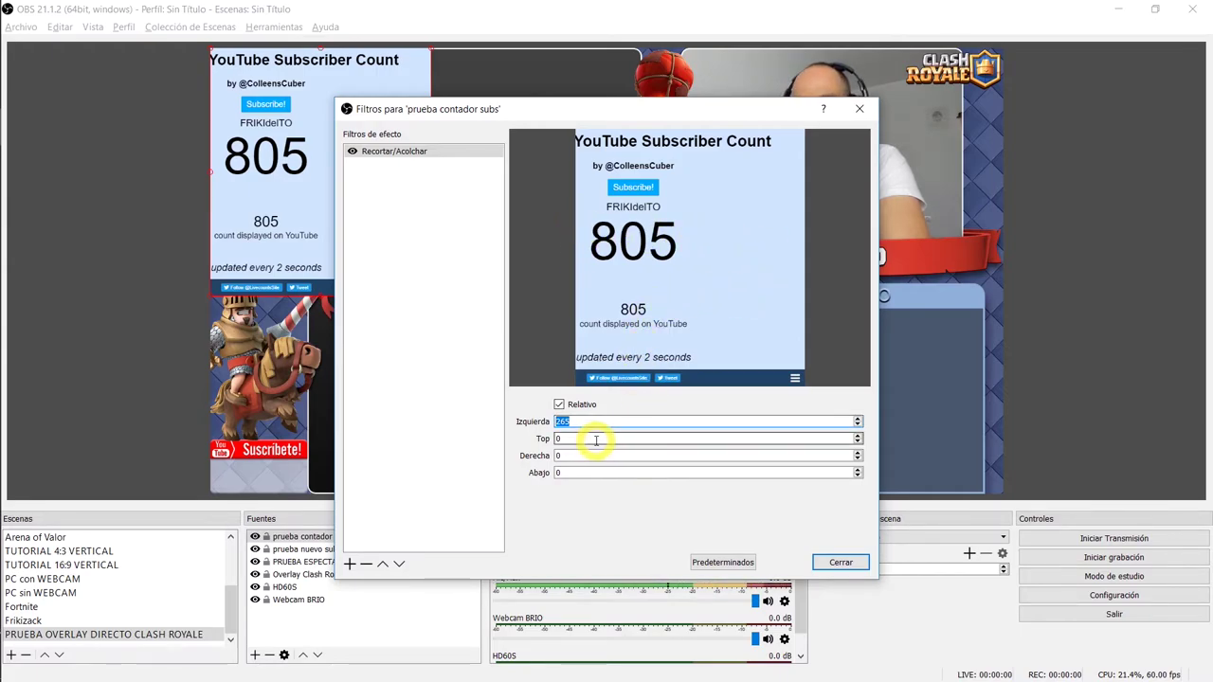
Set the crop filter's right value to 268, top to 200 and bottom to 276 so only the large subscriber number remains
left_click(560, 455)
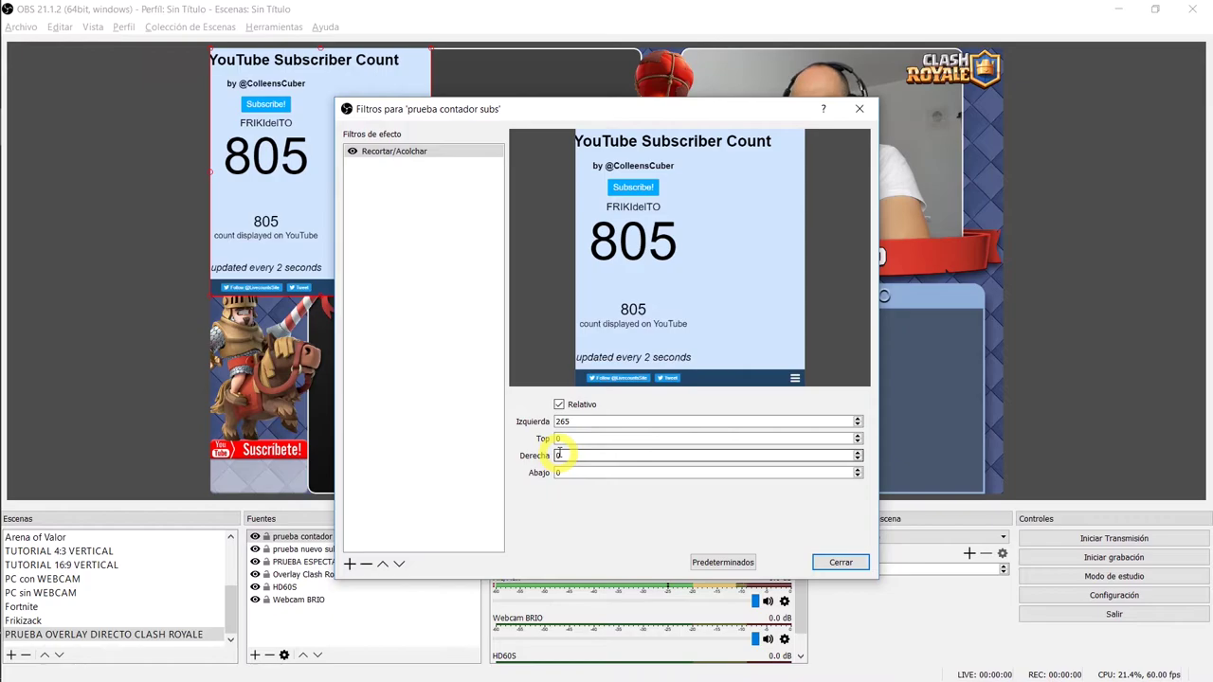
type("268")
left_click(558, 438)
type("200")
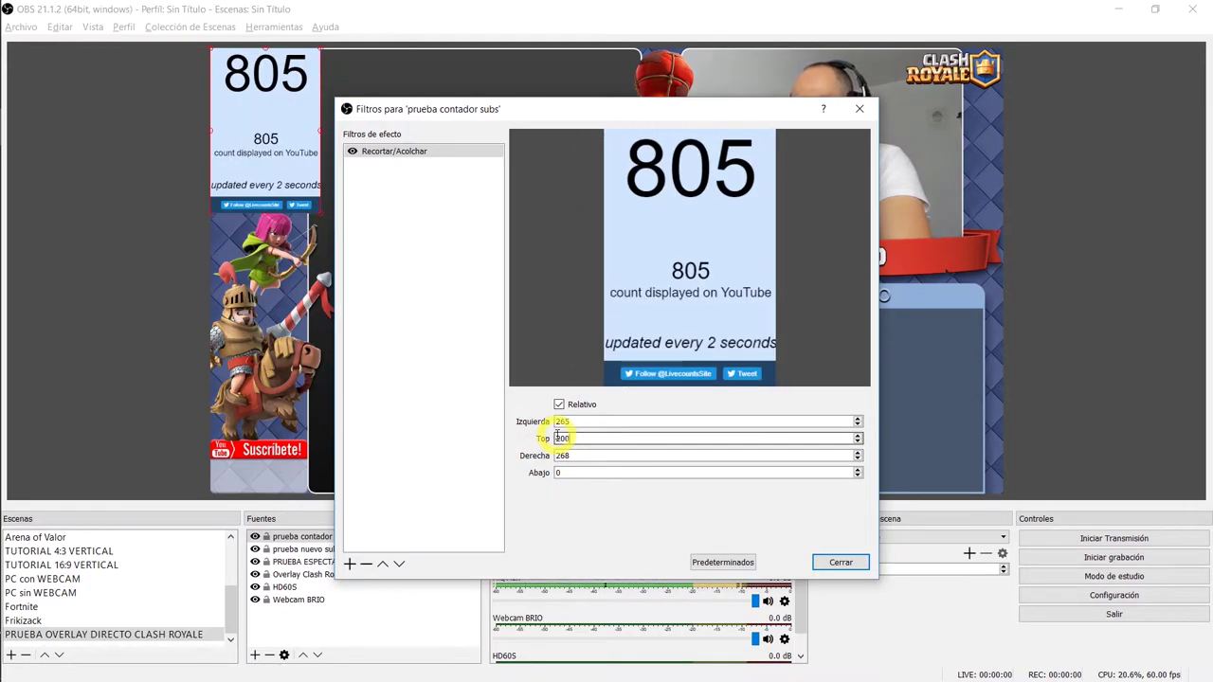
left_click(556, 472)
type("20")
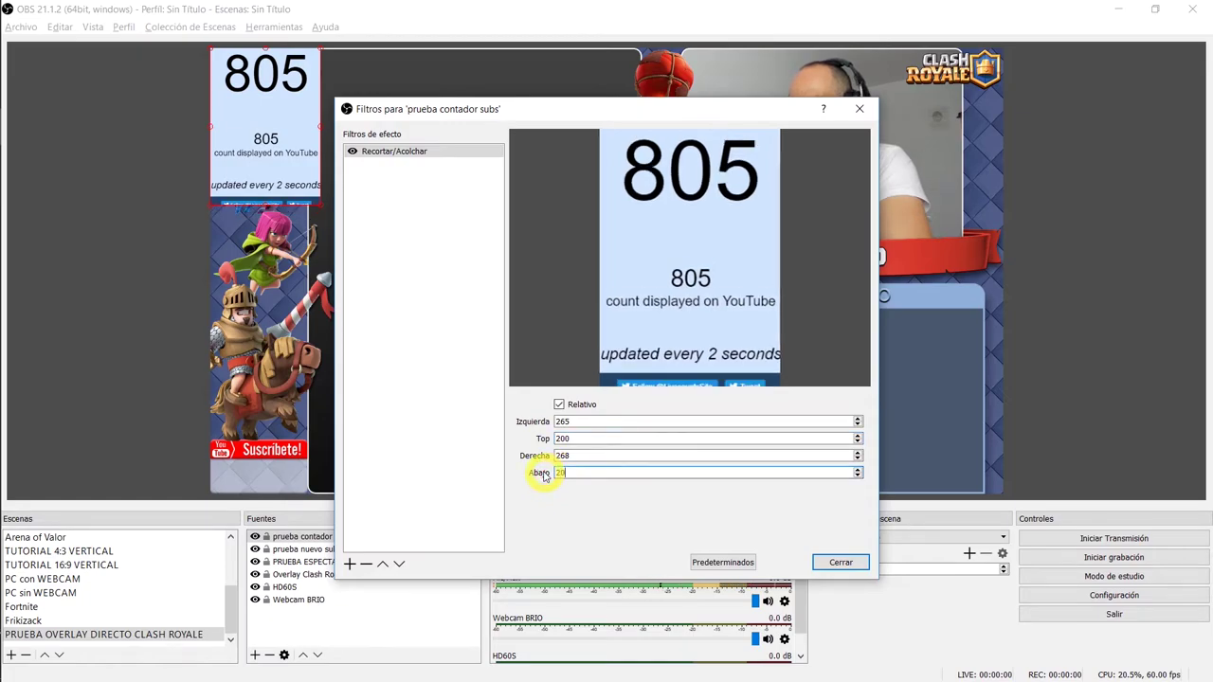
type("0")
scroll(576, 468, "up", 15)
scroll(580, 468, "up", 20)
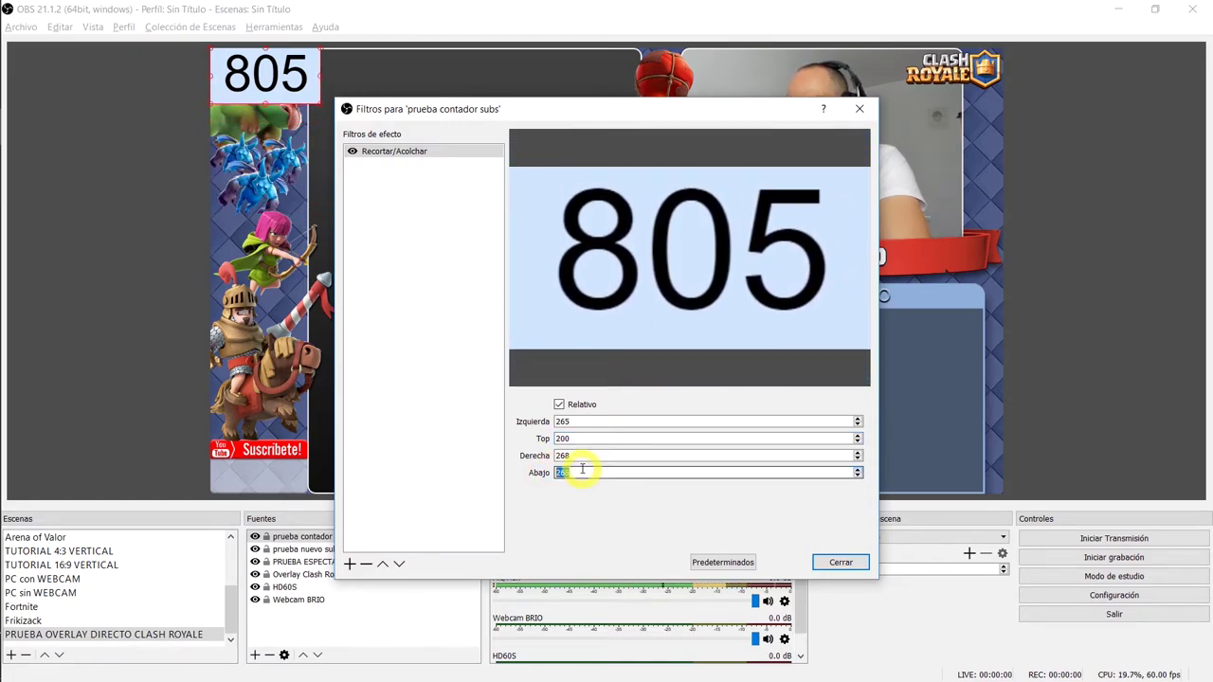
left_click(842, 563)
Place the cropped subscriber counter at reduced size in the box below the Suscríbete banner
left_click_drag(270, 73, 292, 471)
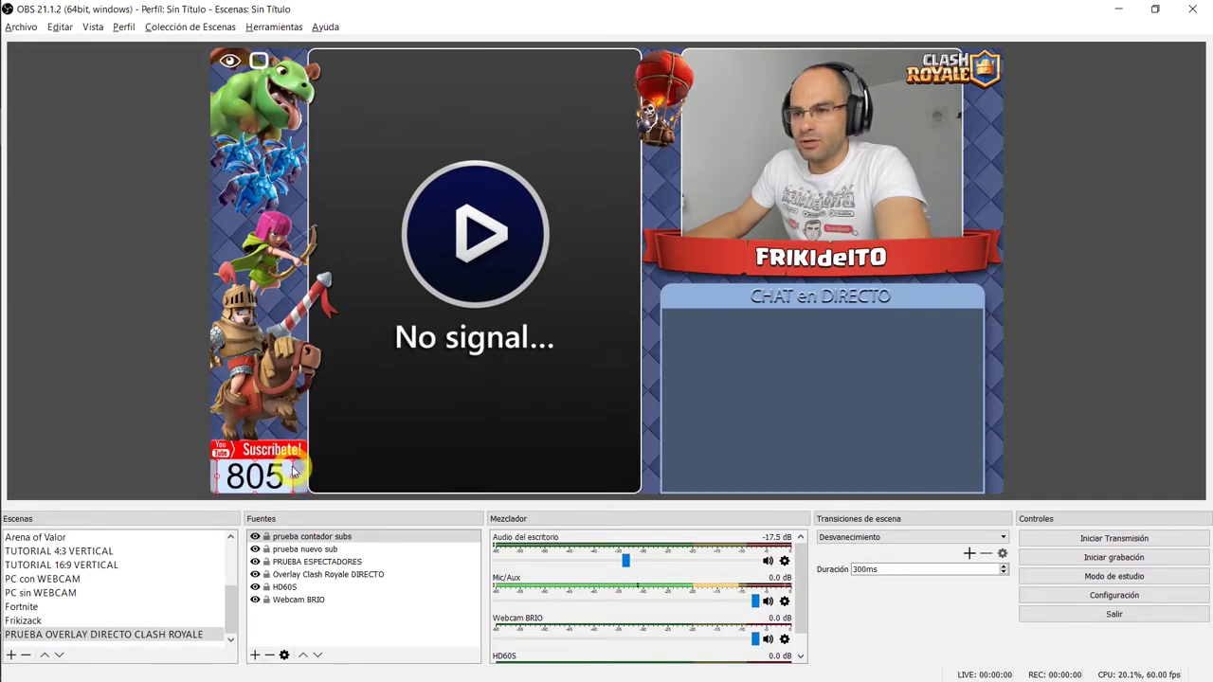
left_click(410, 449)
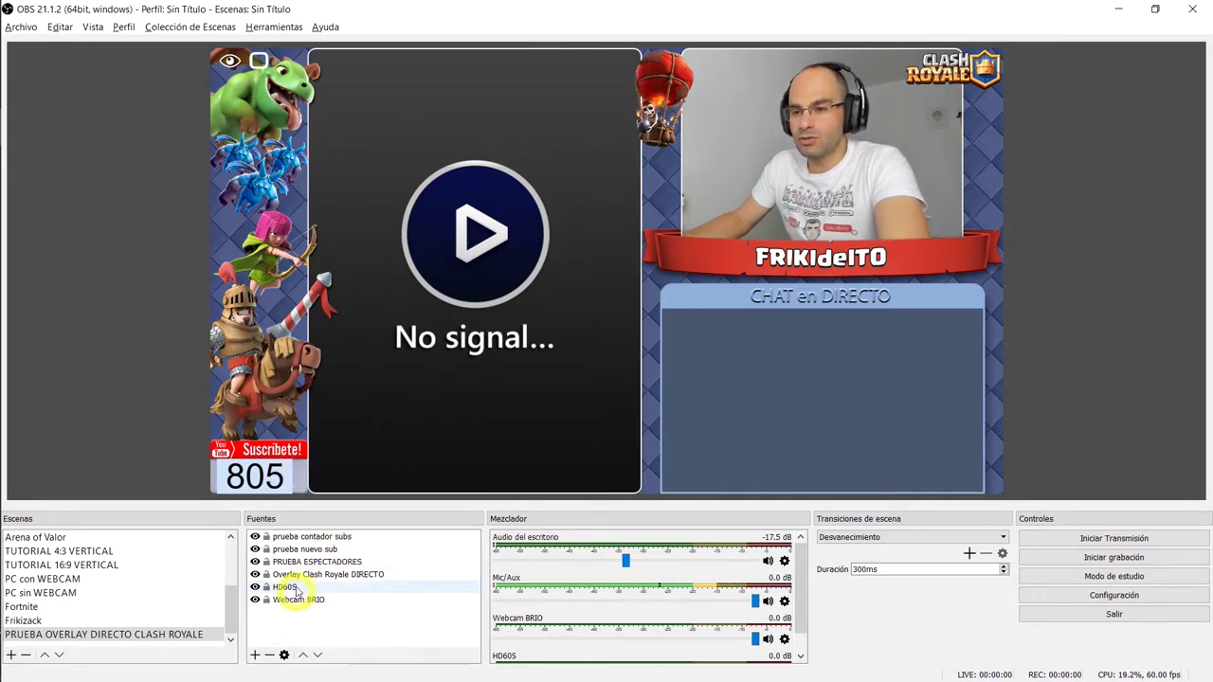
Add a chroma key (Fondro croma) filter to the prueba contador subs source
left_click(304, 537)
right_click(304, 537)
left_click(328, 514)
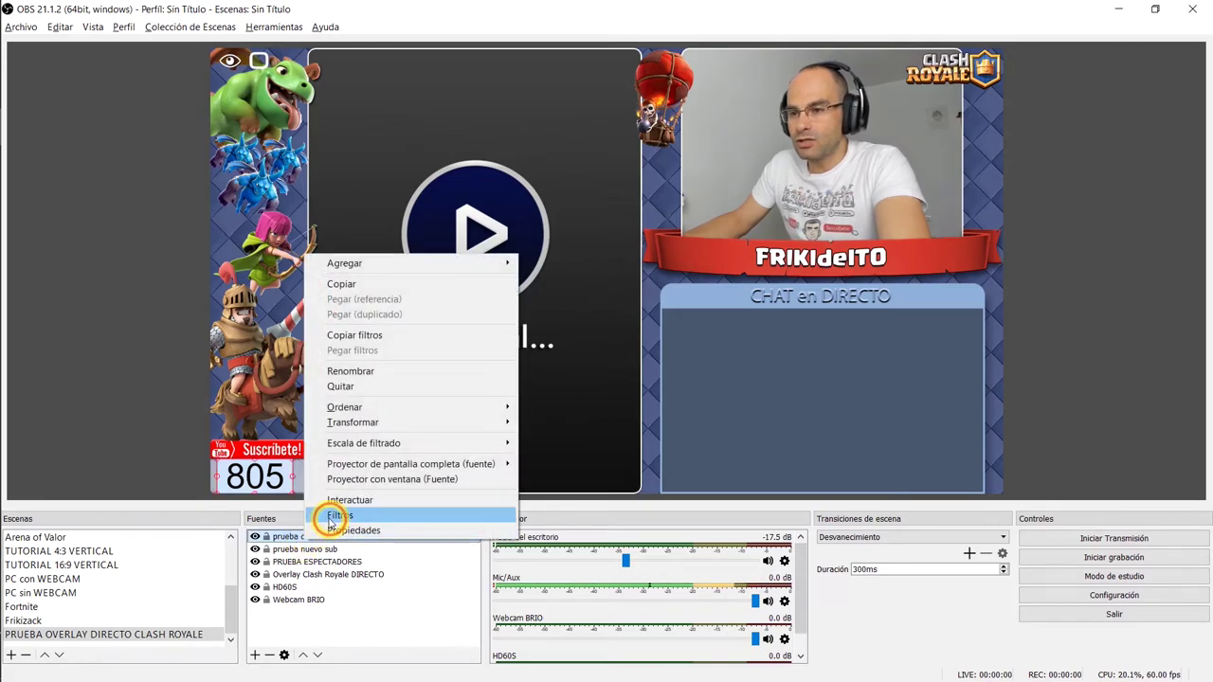
left_click(350, 564)
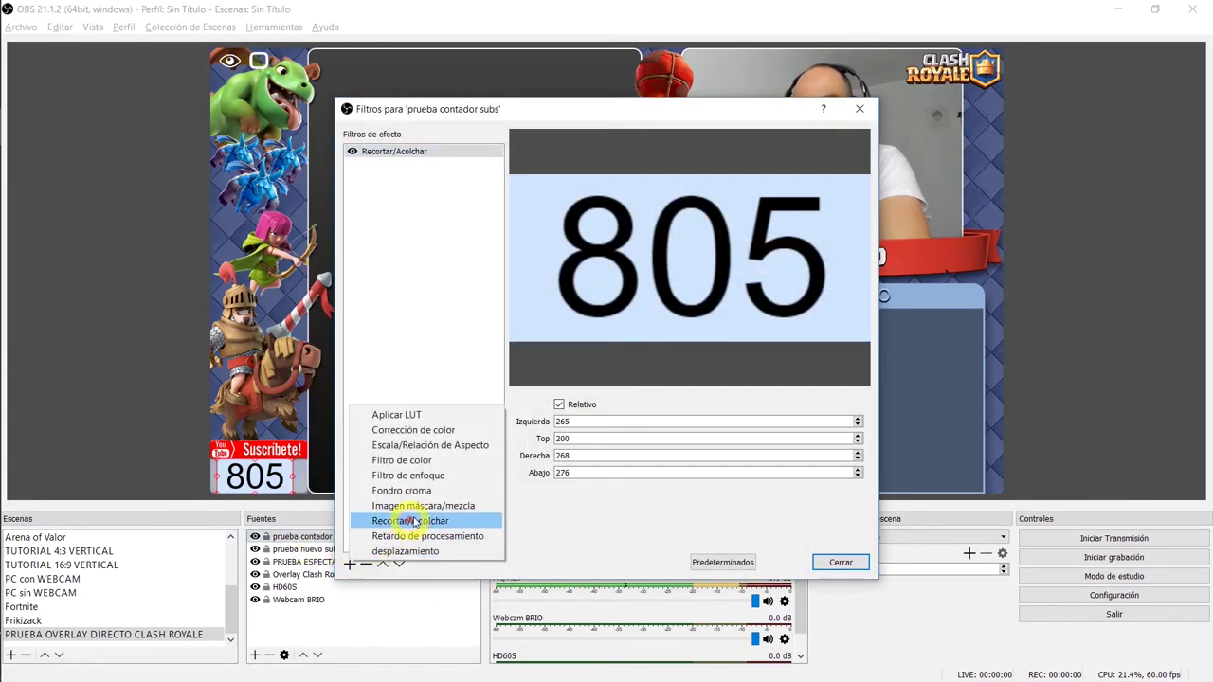
left_click(438, 491)
key("Return")
Set the chroma key colour type to Custom and pick the counter's light blue background #d0e4fe as the key colour
left_click_drag(735, 110, 517, 121)
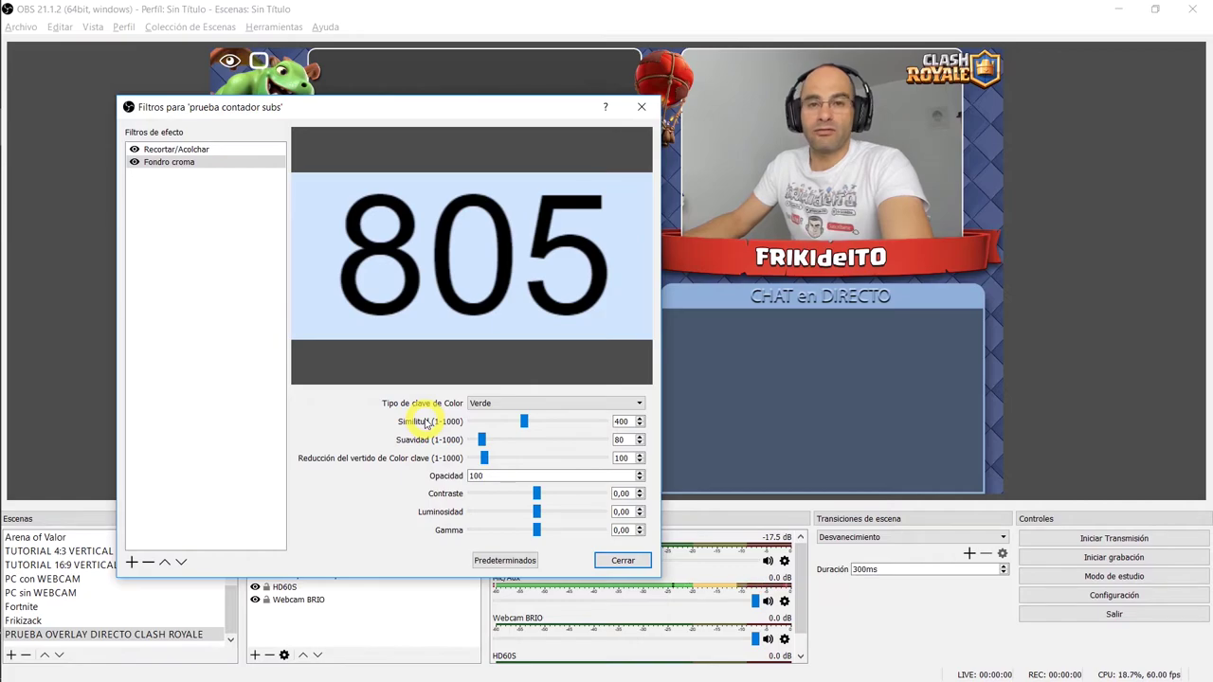
left_click(595, 403)
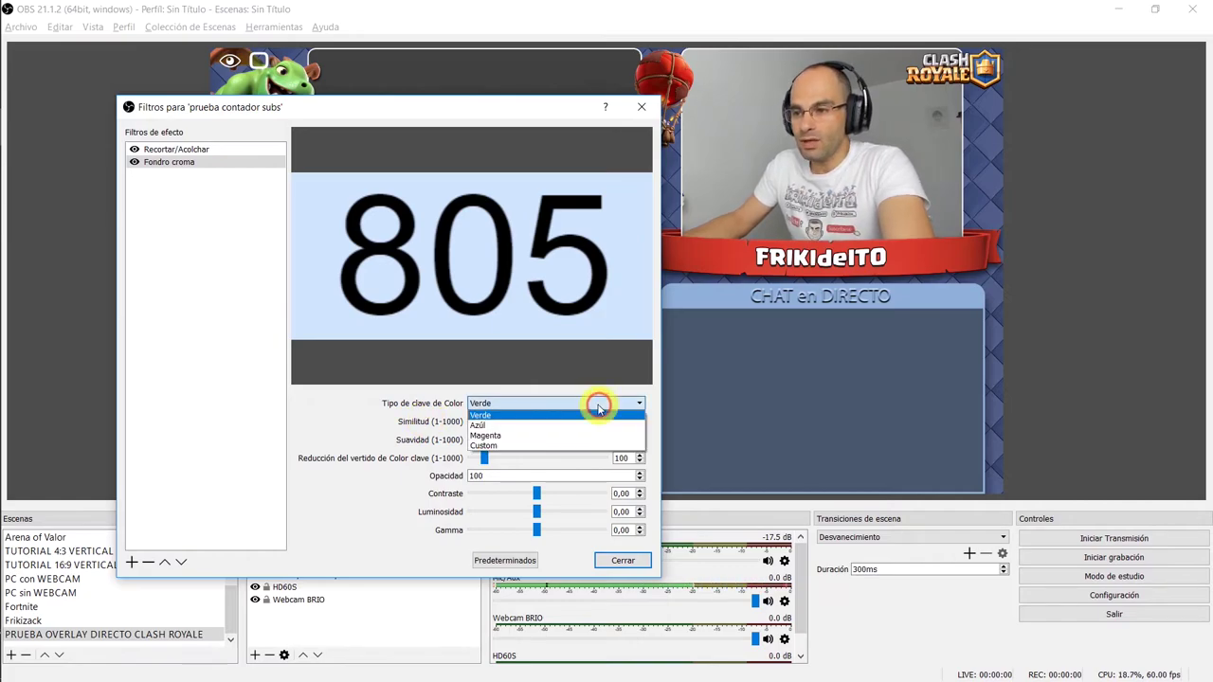
left_click(562, 438)
left_click(613, 426)
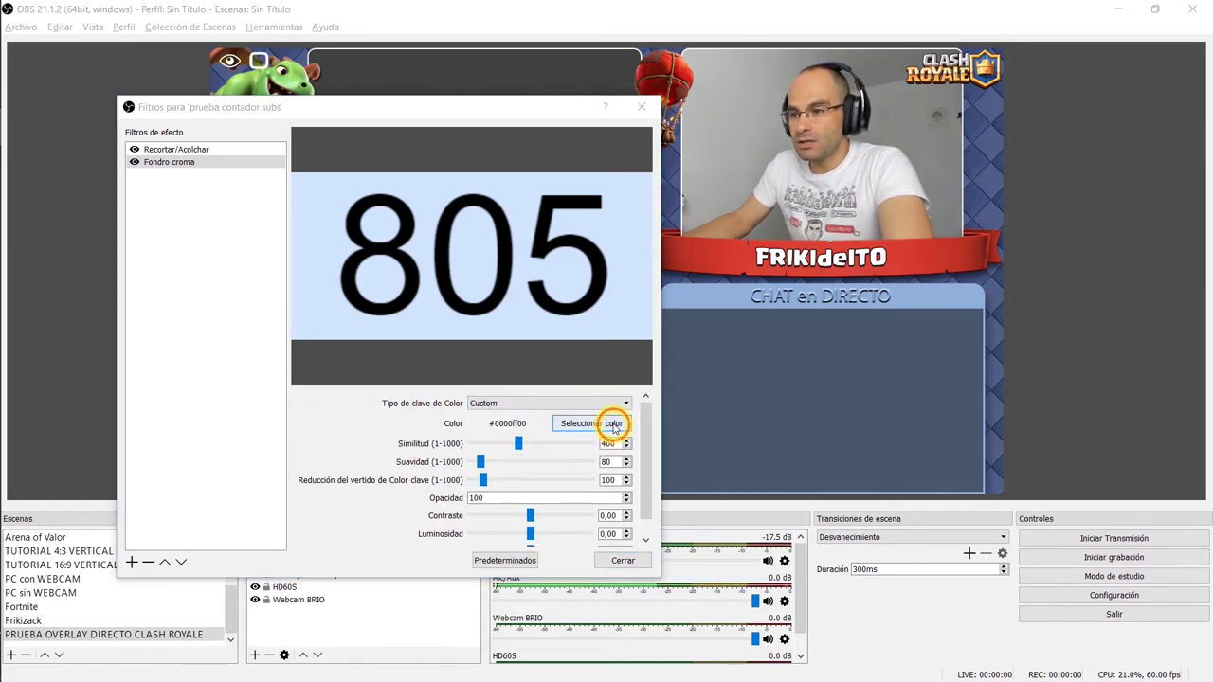
left_click(299, 336)
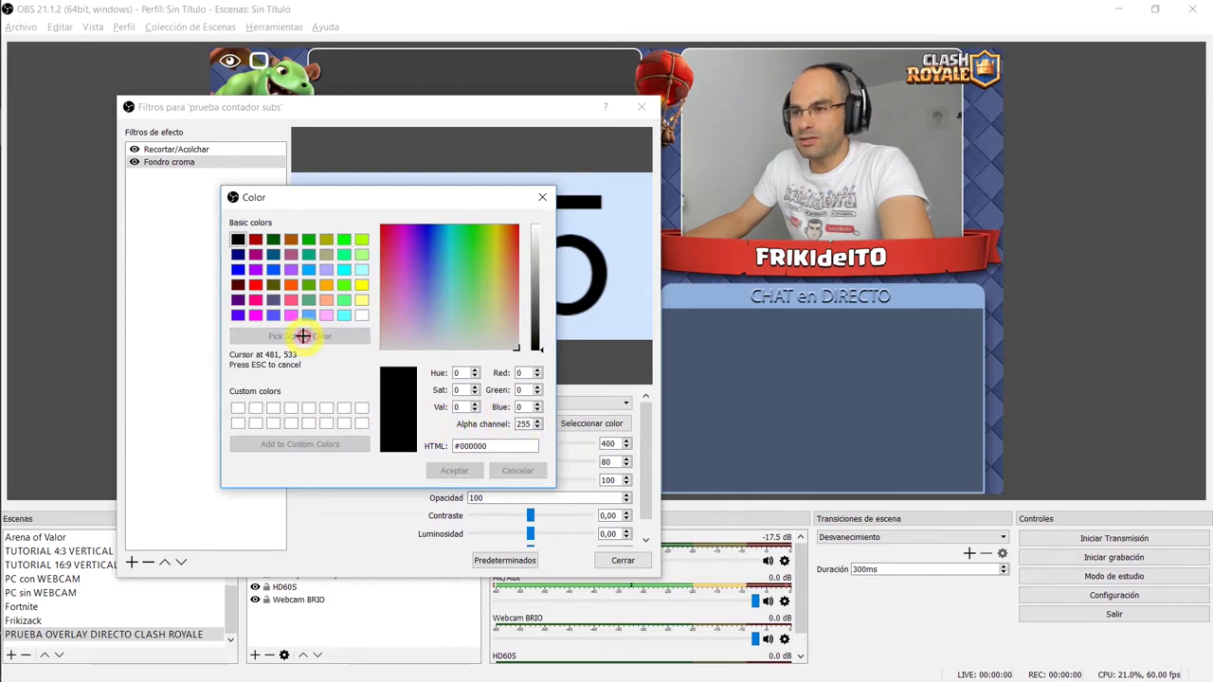
left_click(625, 228)
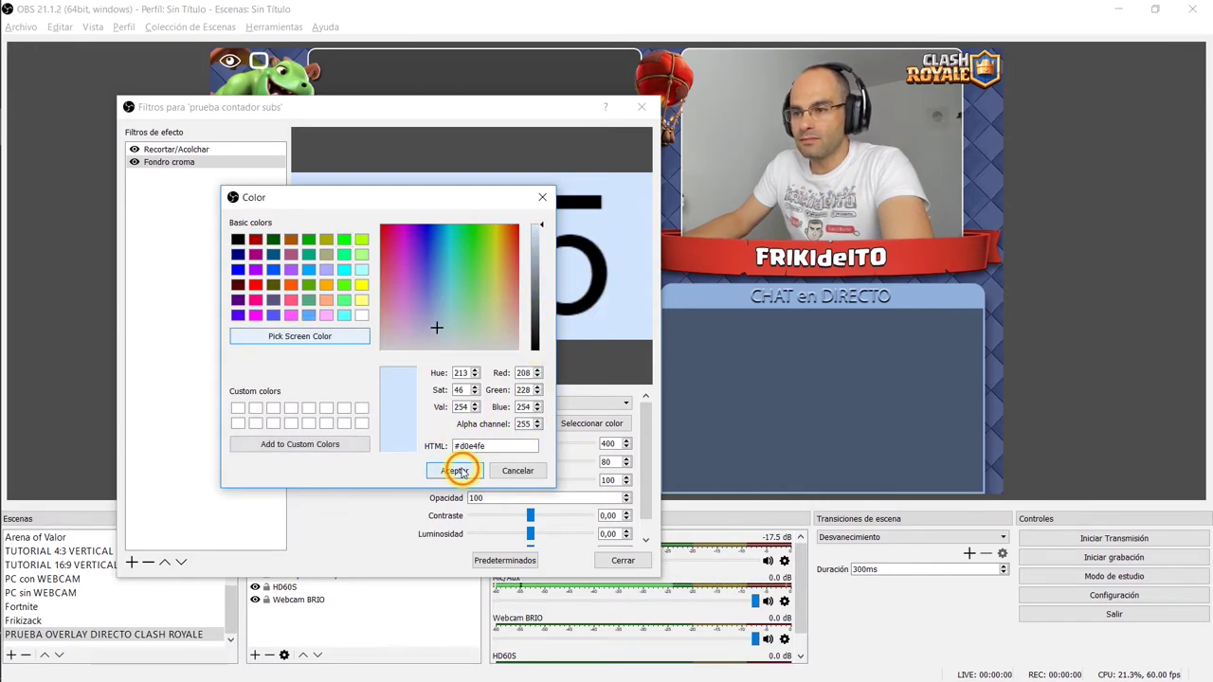
left_click(457, 469)
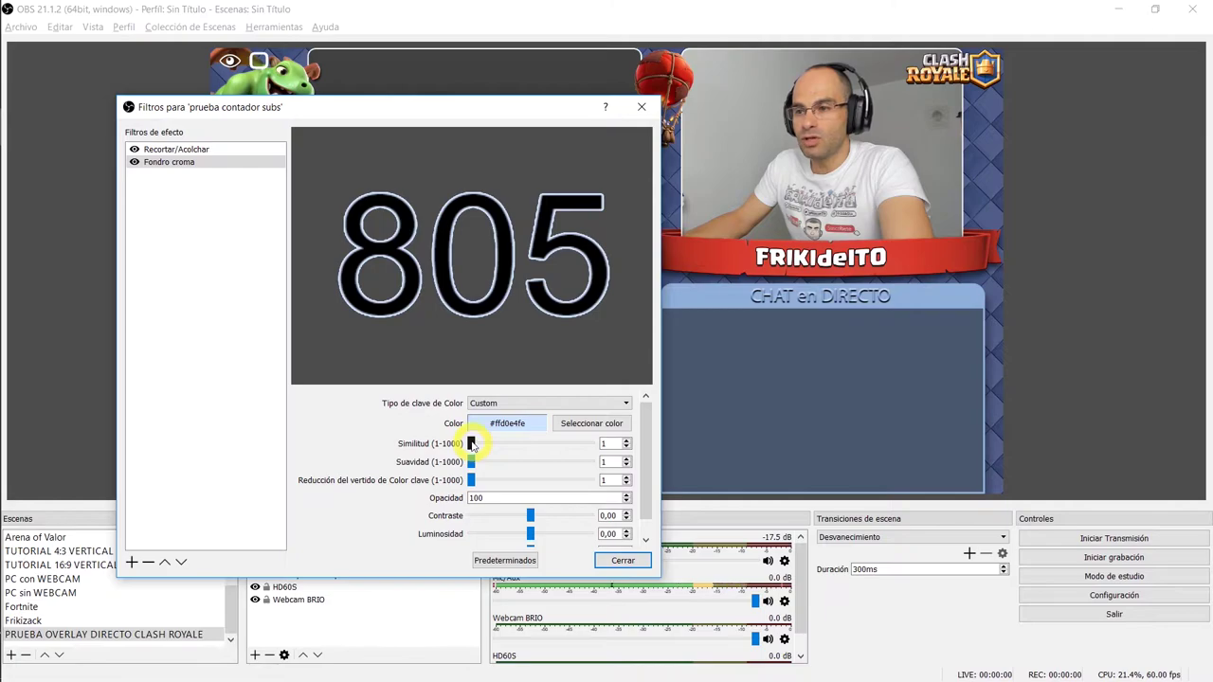
Set the chroma key's similarity, smoothness and spill reduction to 1 and its contrast and brightness to -1,00
left_click_drag(472, 443, 510, 276)
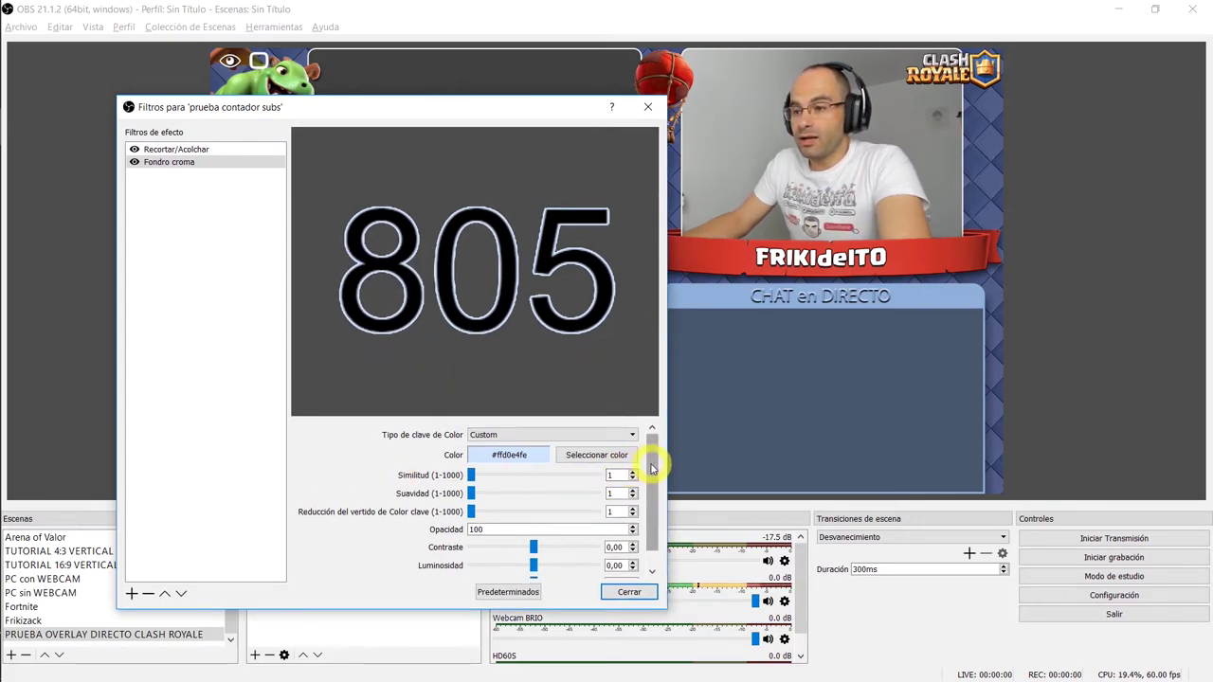
scroll(652, 467, "down", 1)
left_click_drag(533, 537, 433, 538)
left_click_drag(533, 556, 433, 556)
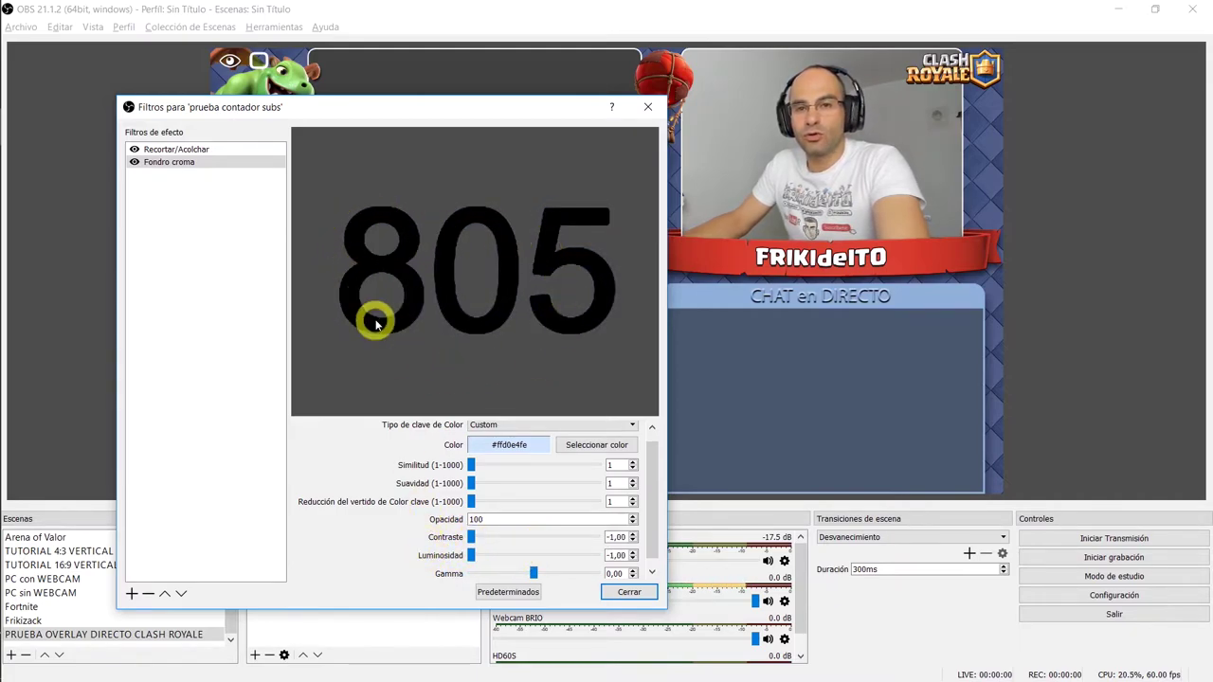
left_click(630, 592)
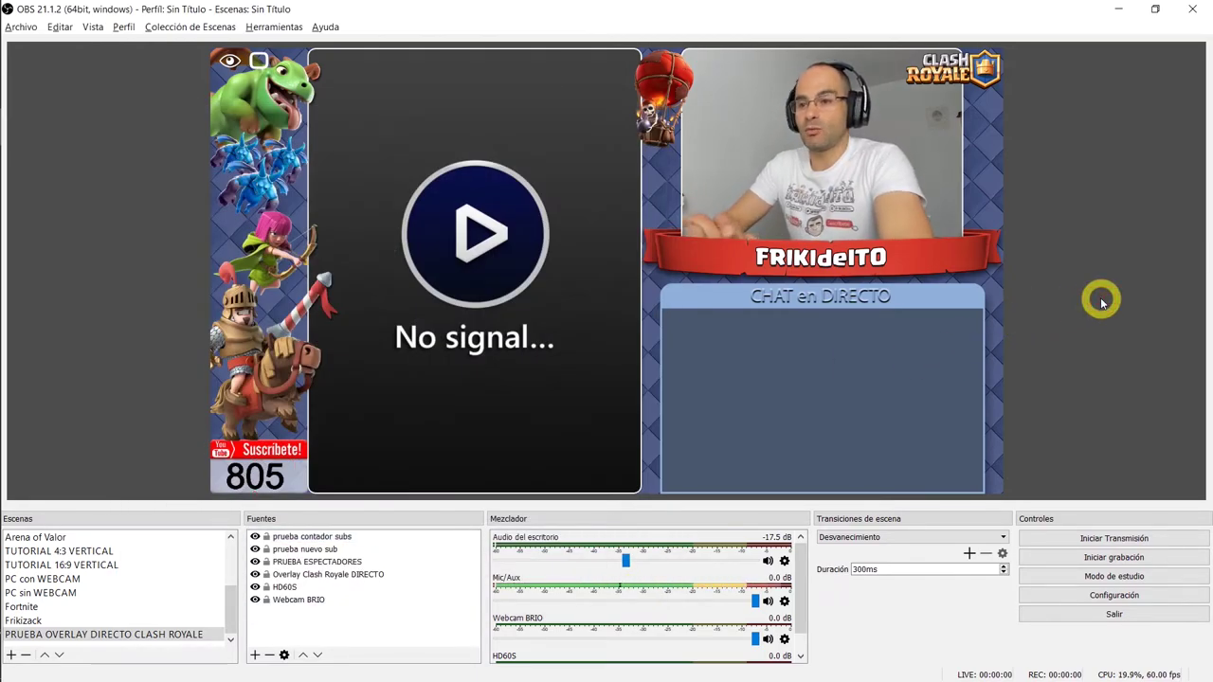
Centre the subscriber counter in the box below the Suscríbete banner
left_click(275, 478)
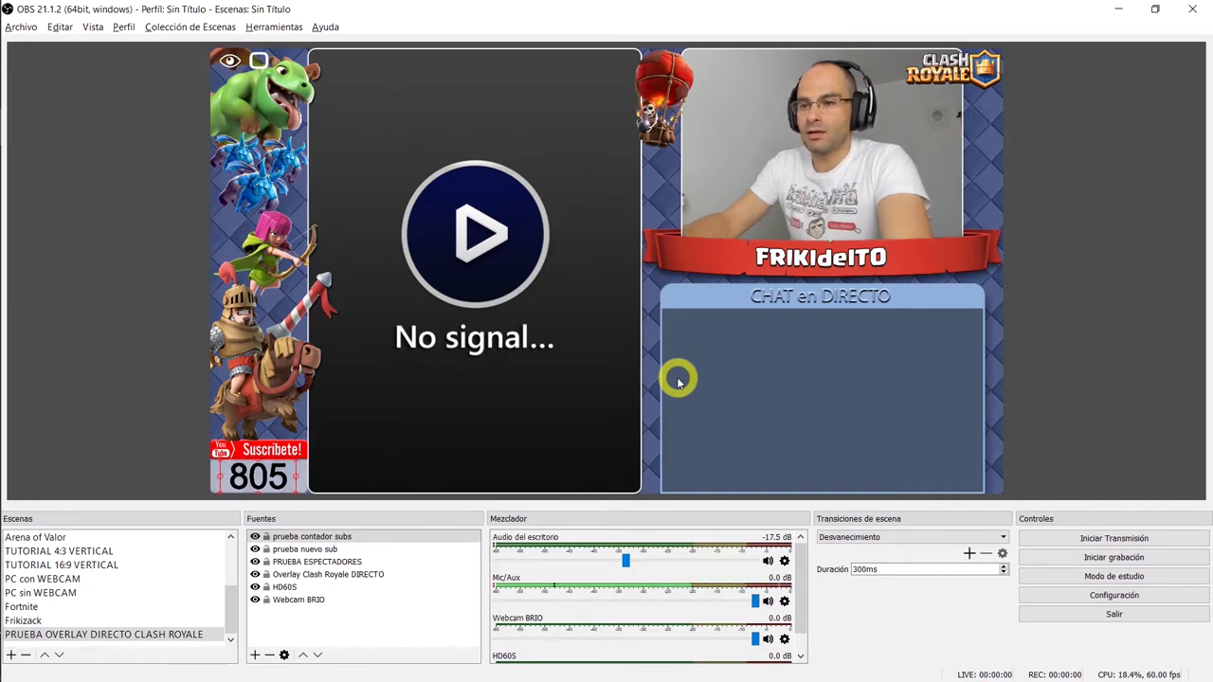
left_click(1147, 277)
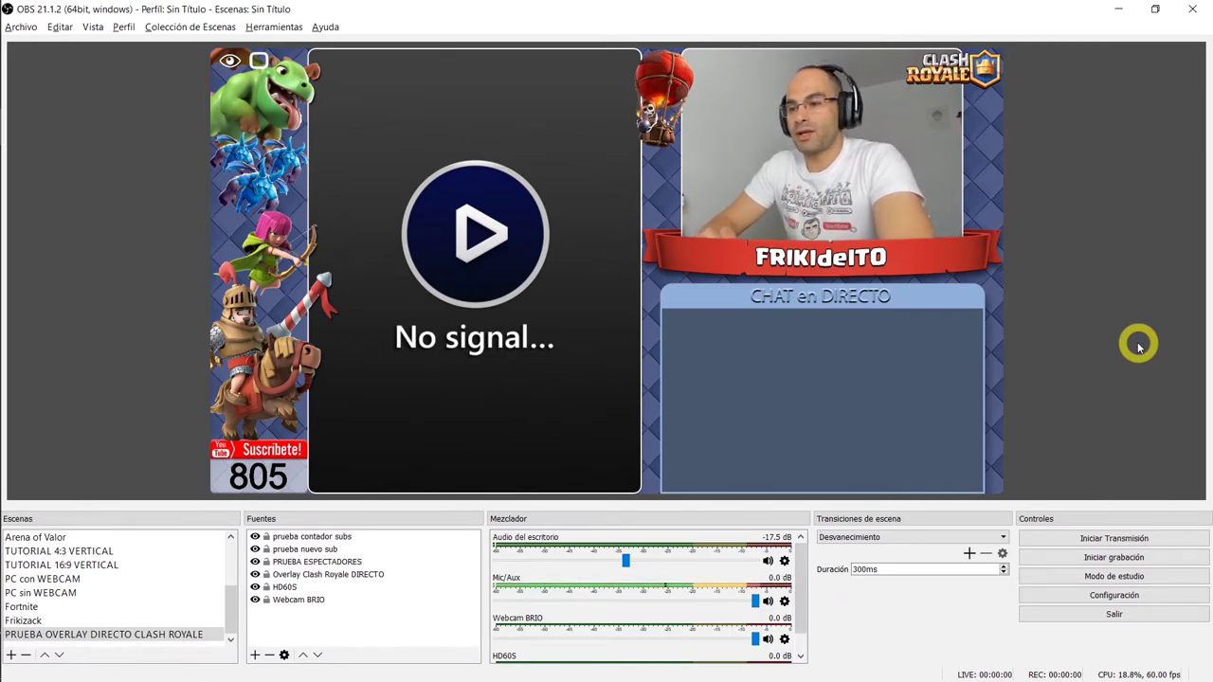
Switch to the YouTube browser window and open the channel's live streaming dashboard in Creator Studio
key("alt+Tab")
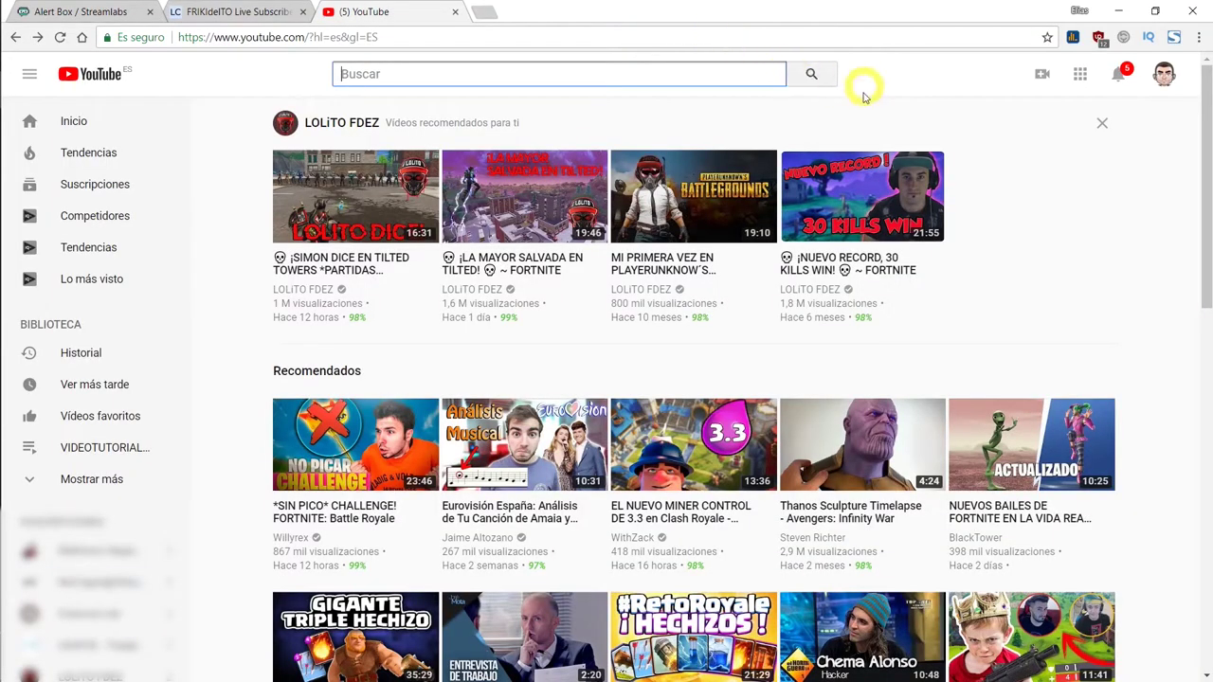
left_click(1166, 81)
left_click(1036, 203)
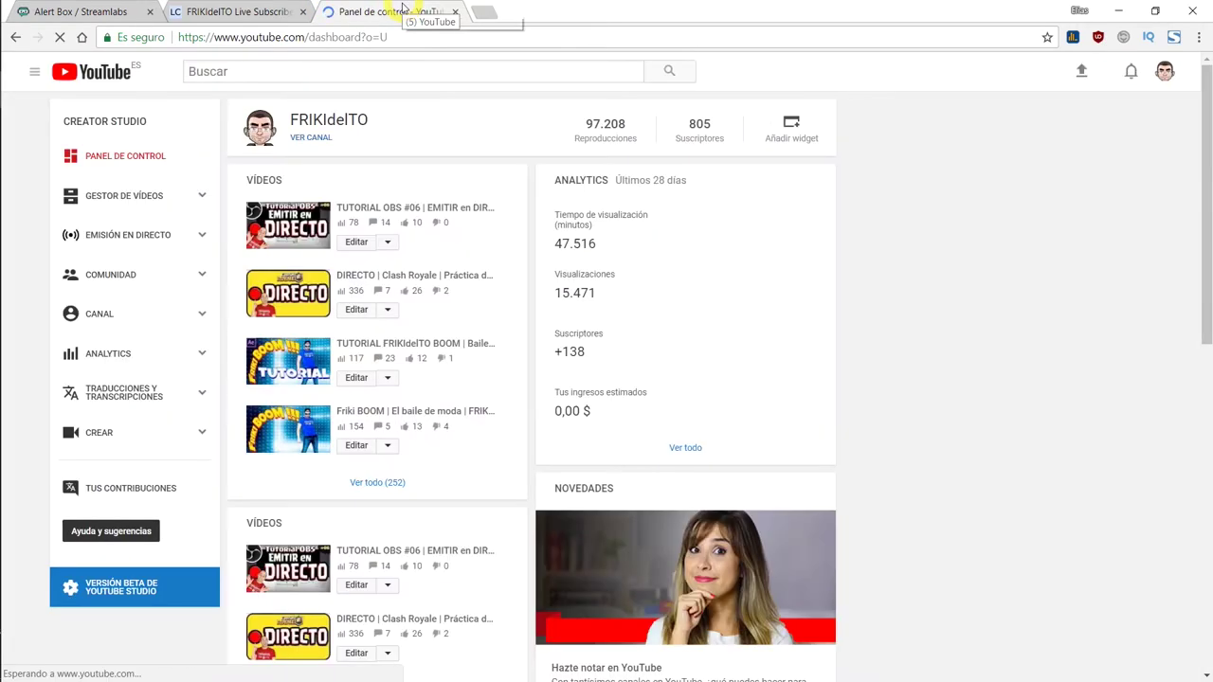
left_click(160, 358)
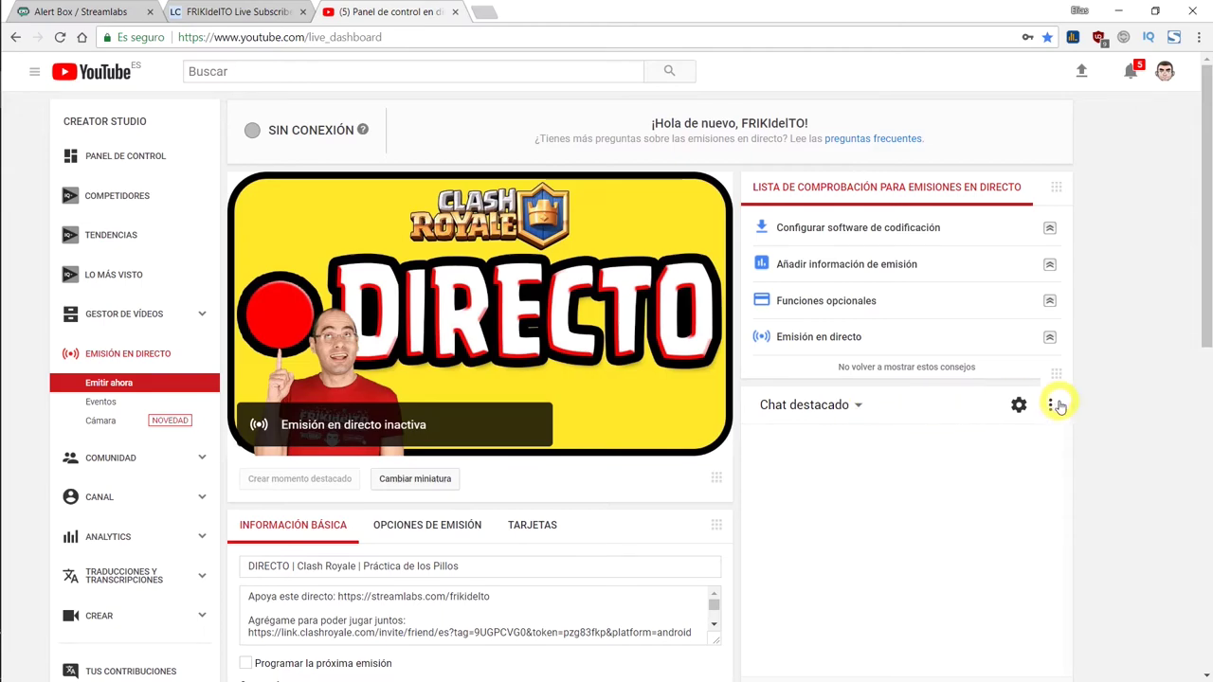
Open the live chat in a separate window and copy its URL
left_click(1050, 404)
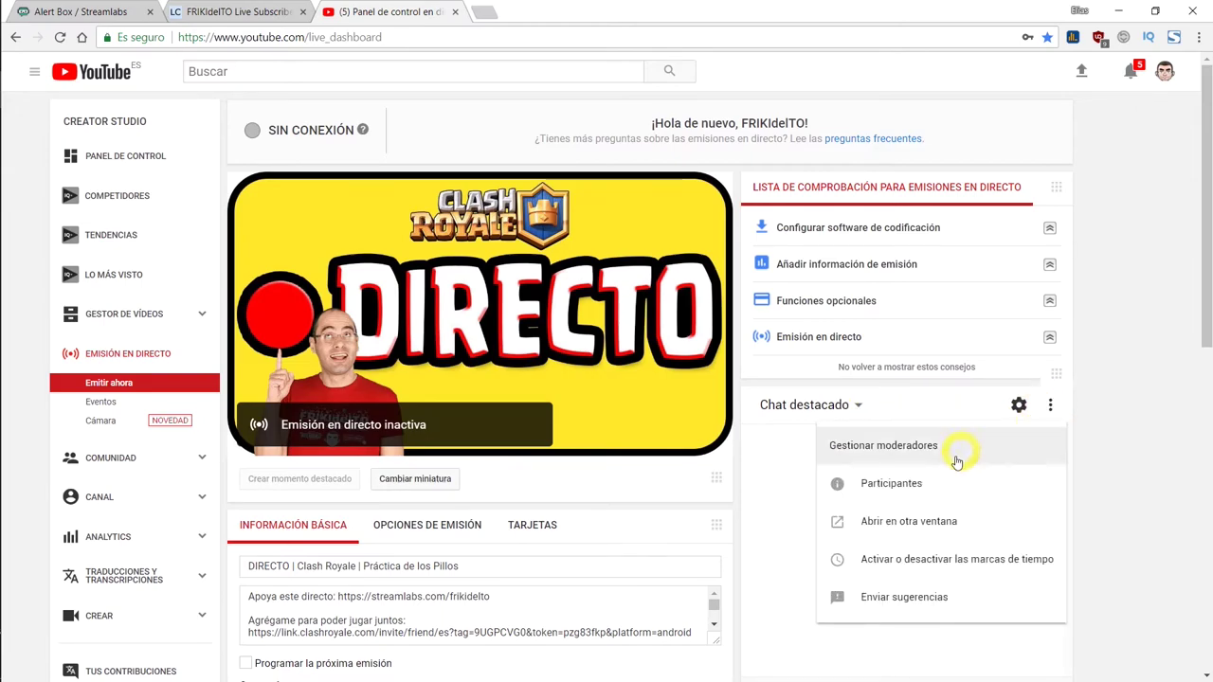
left_click(908, 522)
key("ctrl+l")
key("ctrl+c")
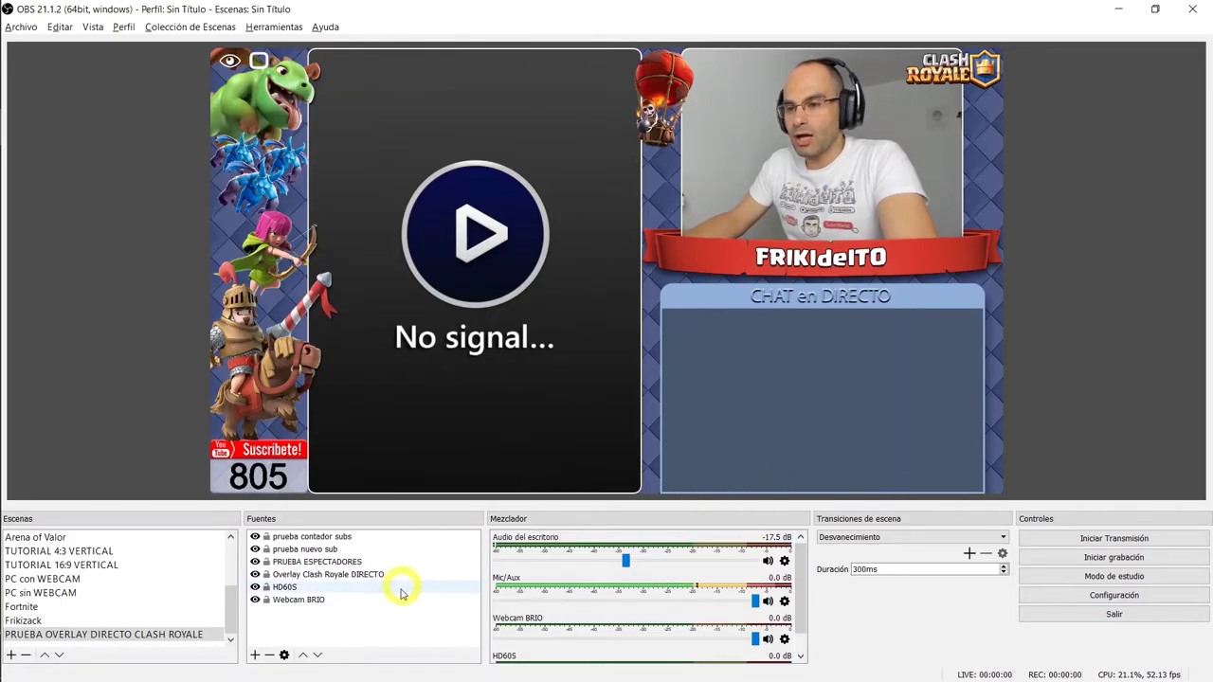
Back in OBS, add a new Navegador source named "prueba chat directo" to the scene
left_click(254, 655)
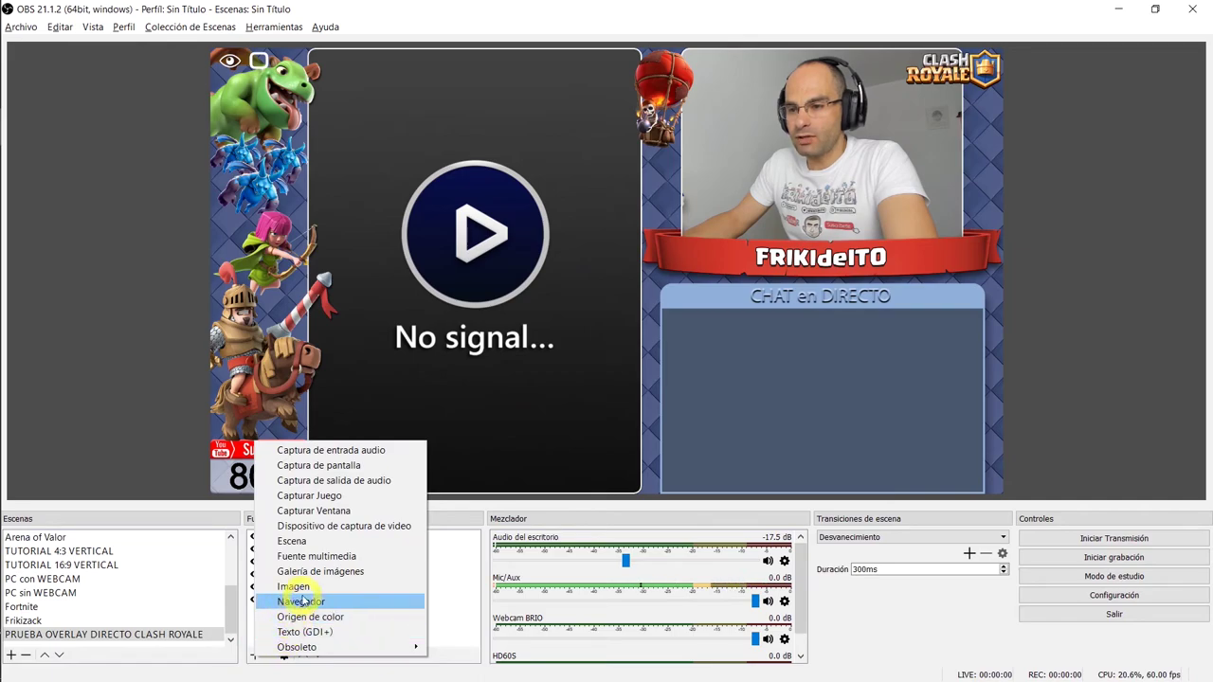
left_click(304, 602)
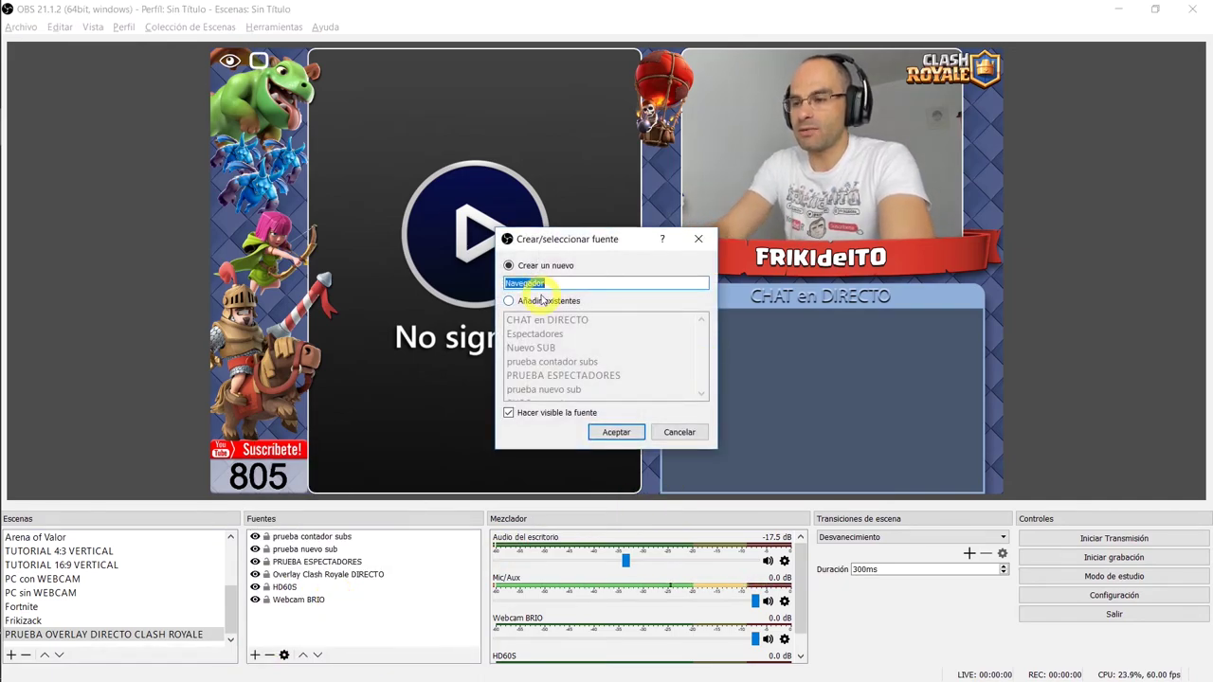
type("prueba chat directo")
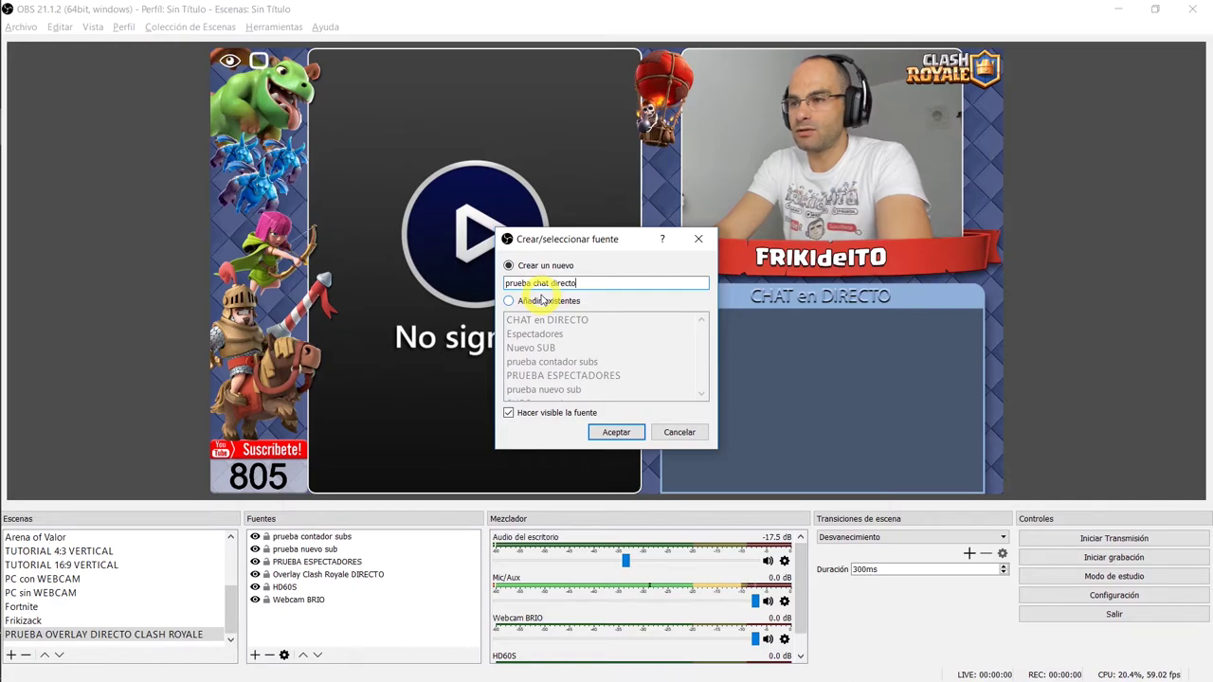
key("Return")
Load the copied chat URL with browser refresh on scene activation enabled, and place the source over the CHAT en DIRECTO box
triple_click(487, 388)
key("ctrl+v")
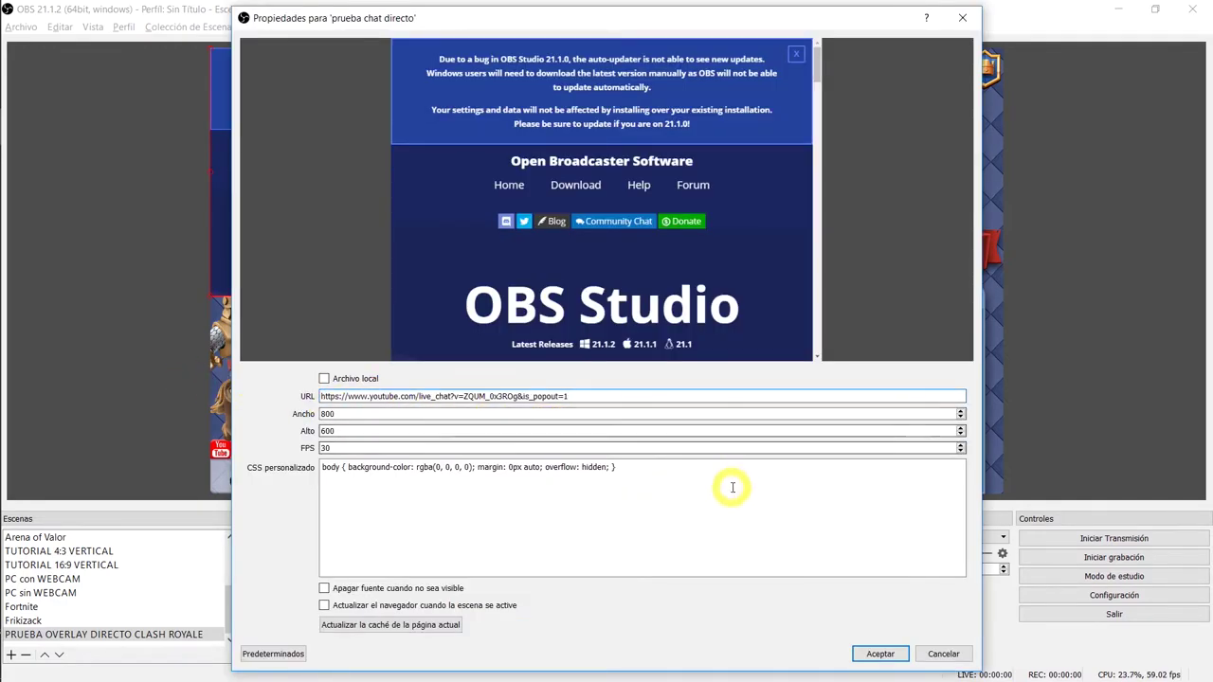
left_click(324, 605)
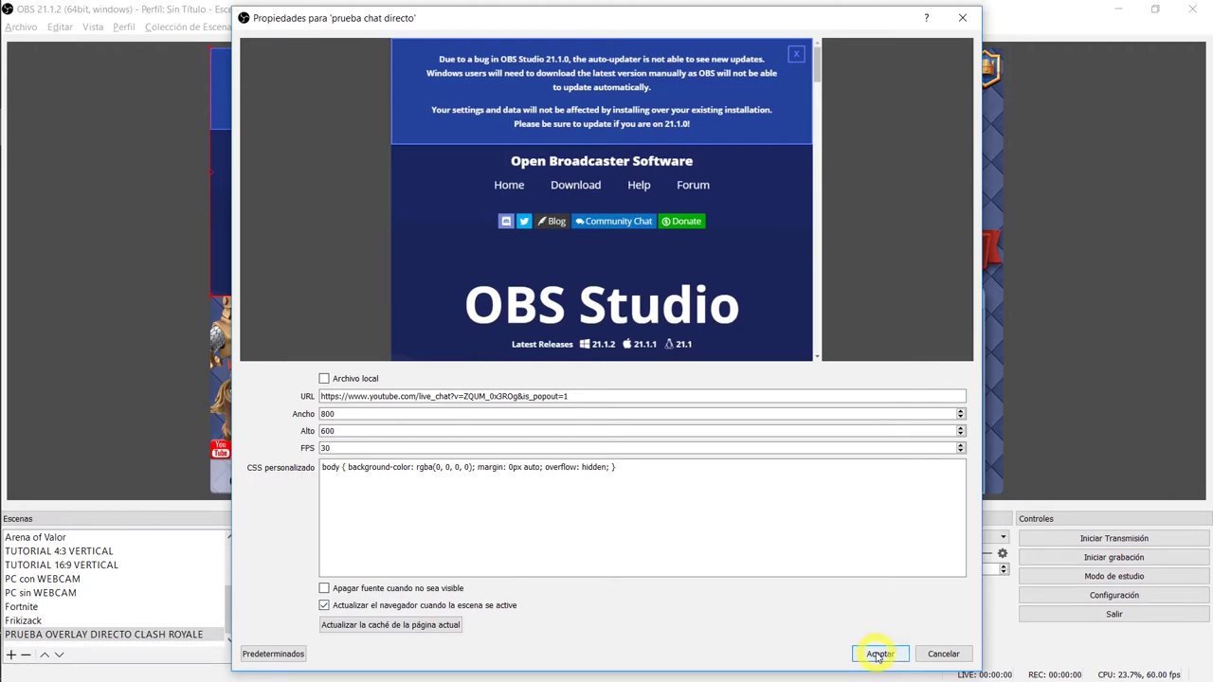
left_click(874, 654)
left_click_drag(791, 273, 818, 330)
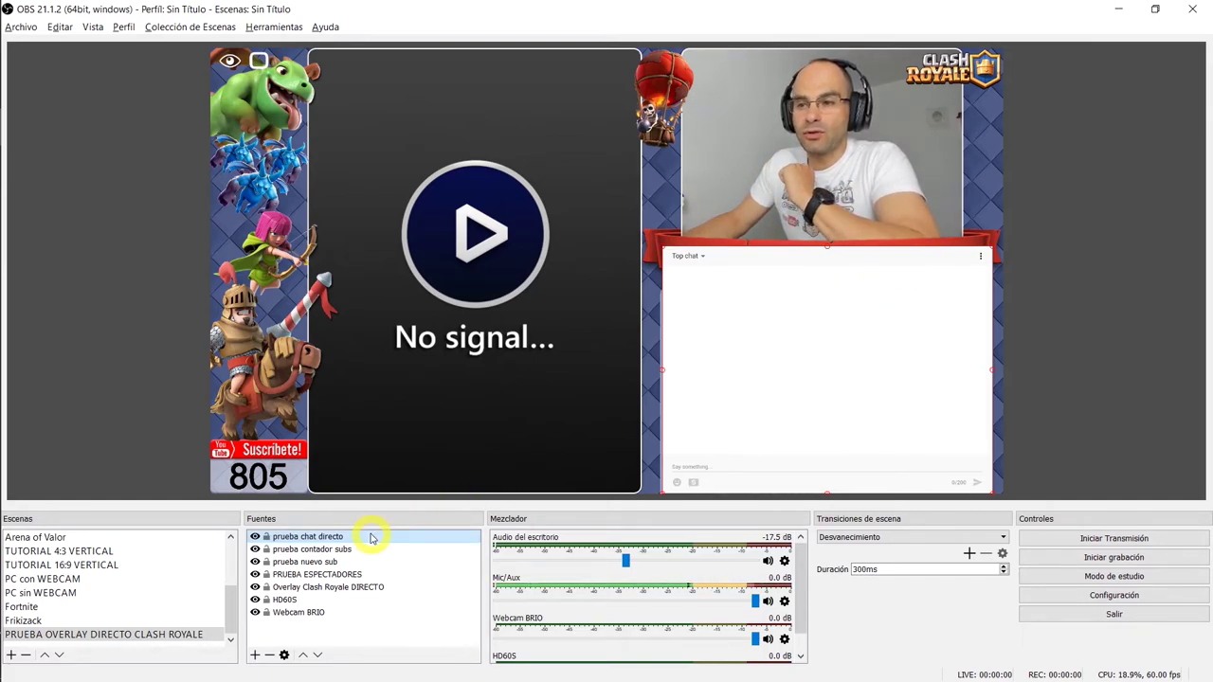
Set the prueba chat directo source's width to 700 and height to 500
double_click(339, 538)
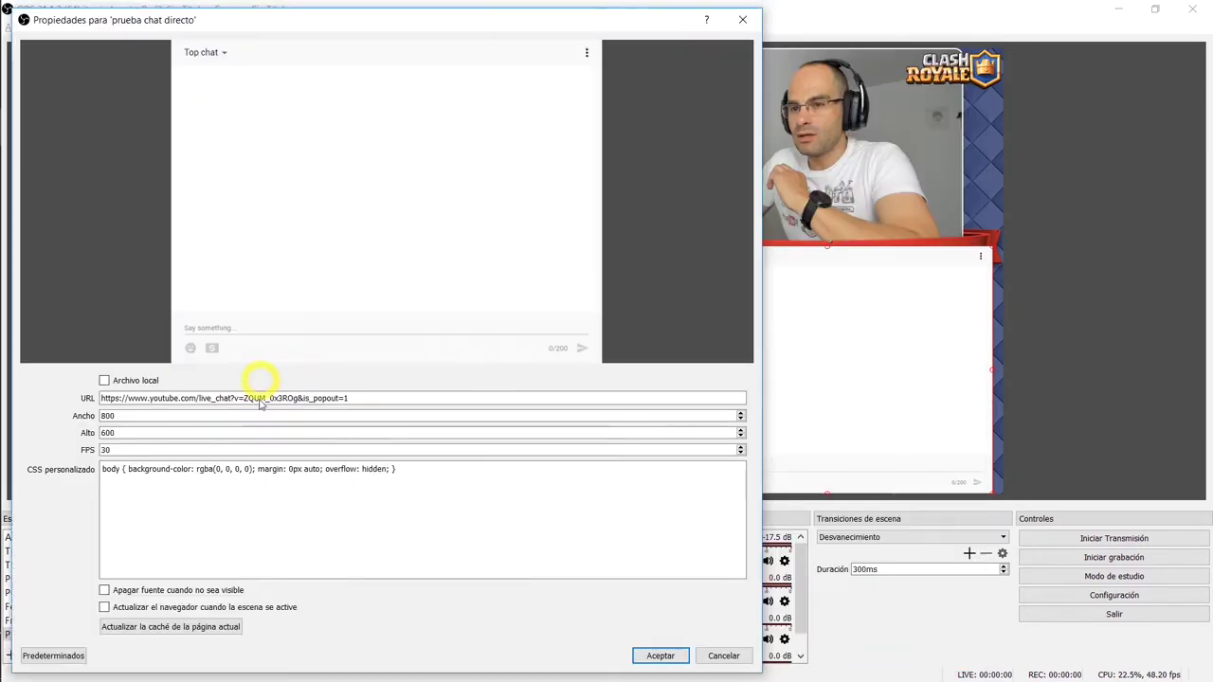
left_click_drag(133, 415, 86, 418)
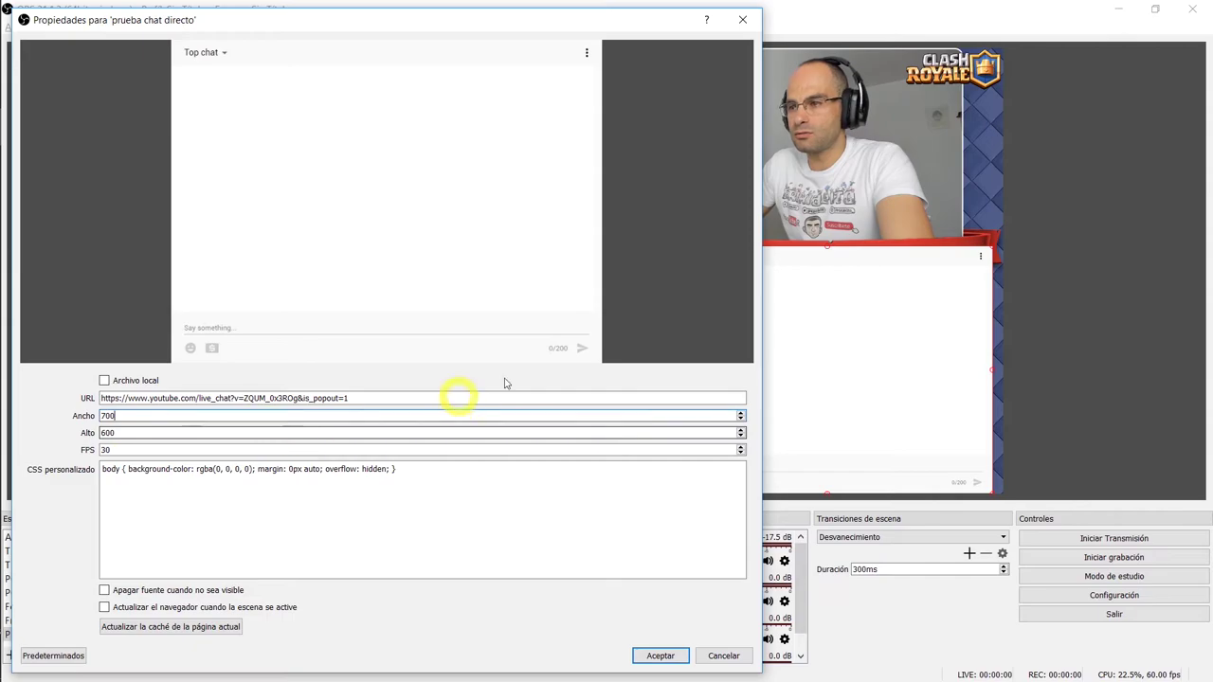
left_click(134, 433)
left_click_drag(134, 432, 80, 436)
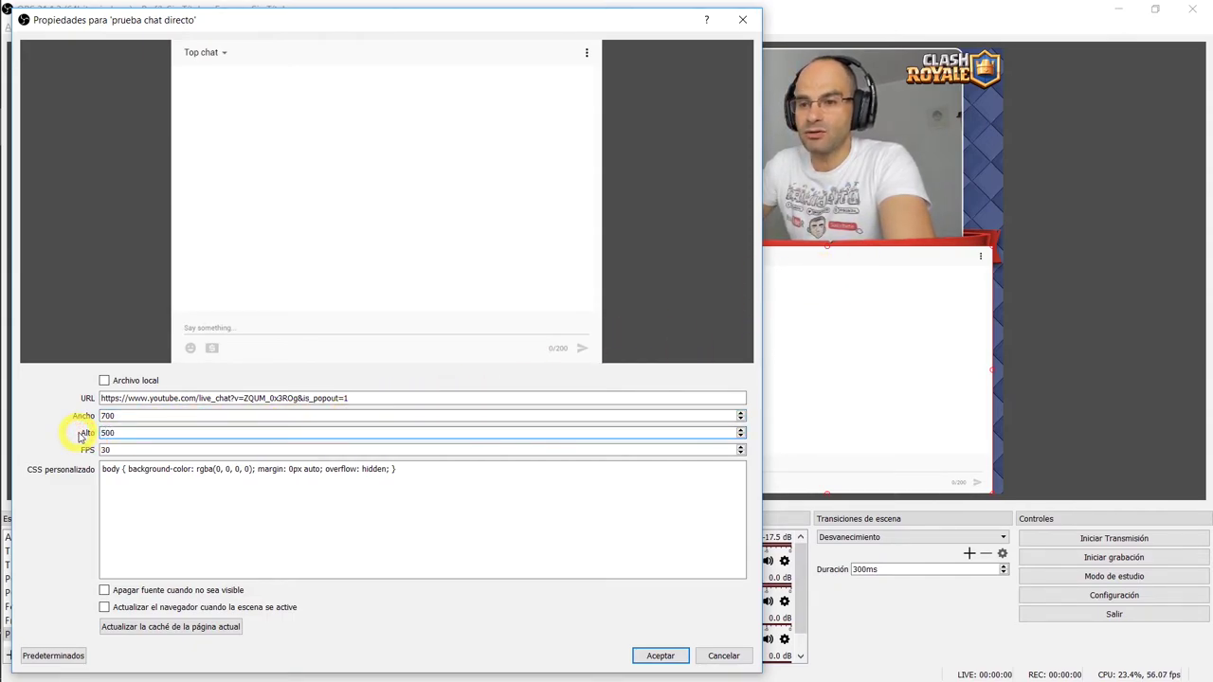
left_click(660, 656)
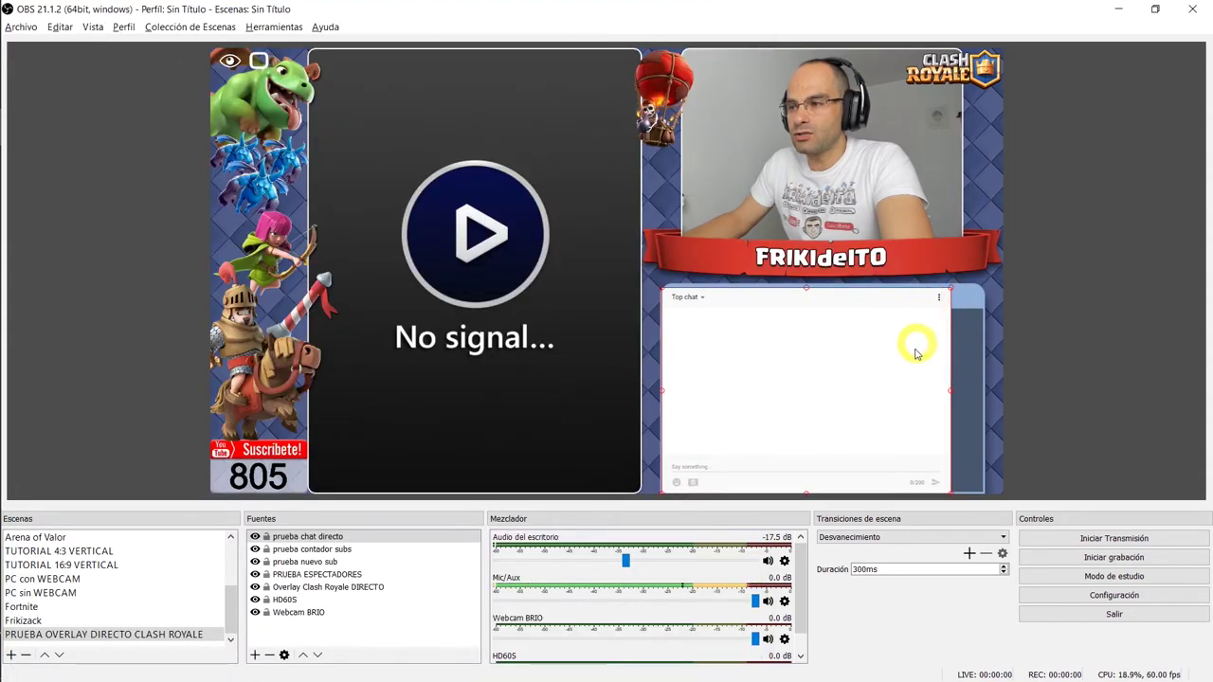
Set the chat source's width to 750 and height to 400, and centre it horizontally in the CHAT en DIRECTO box
left_click_drag(358, 413, 298, 412)
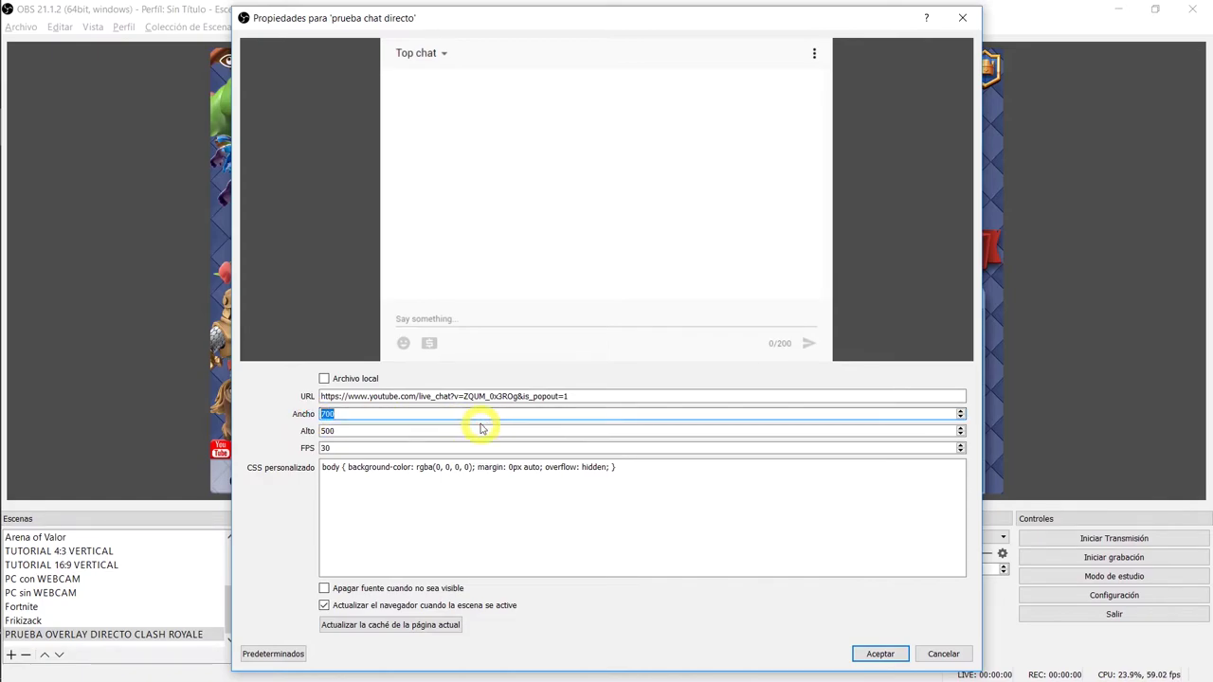
left_click_drag(360, 431, 298, 427)
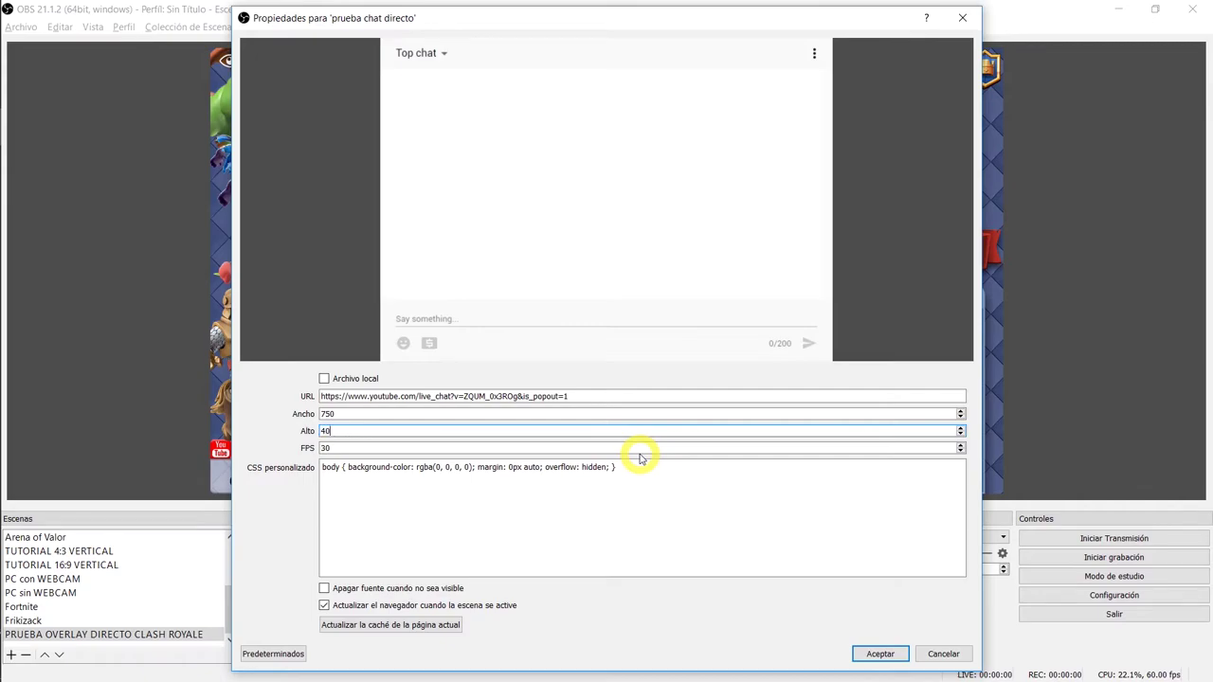
type("400")
left_click(880, 654)
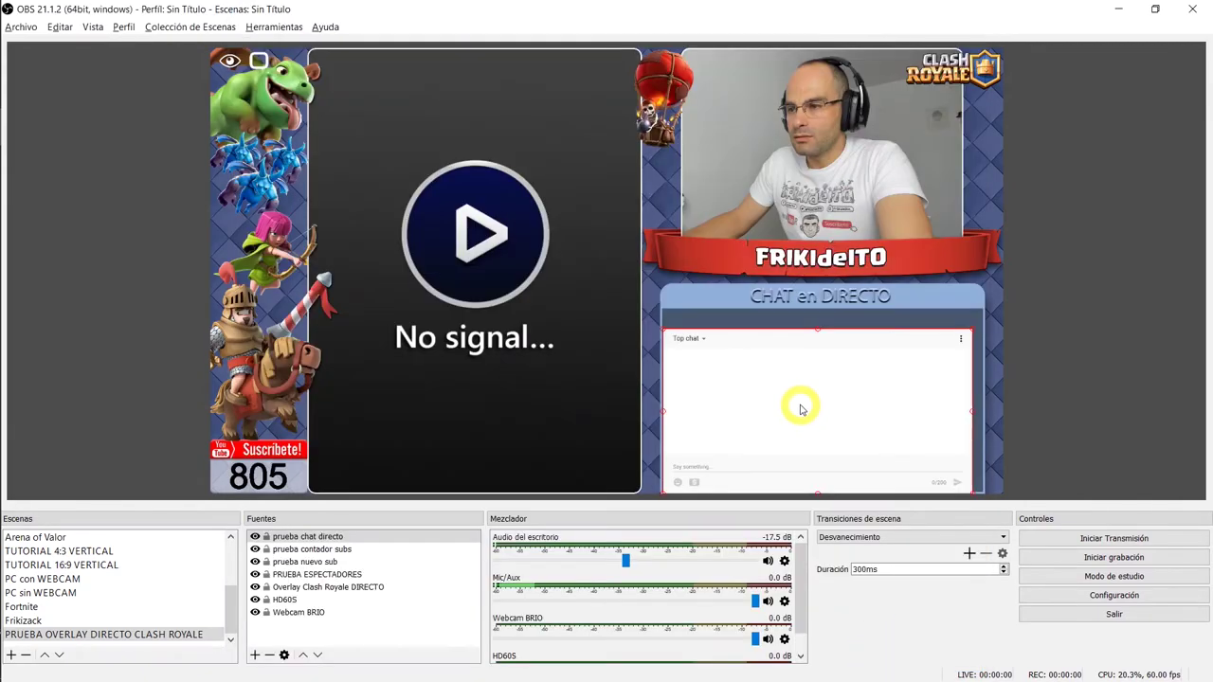
left_click_drag(801, 410, 806, 408)
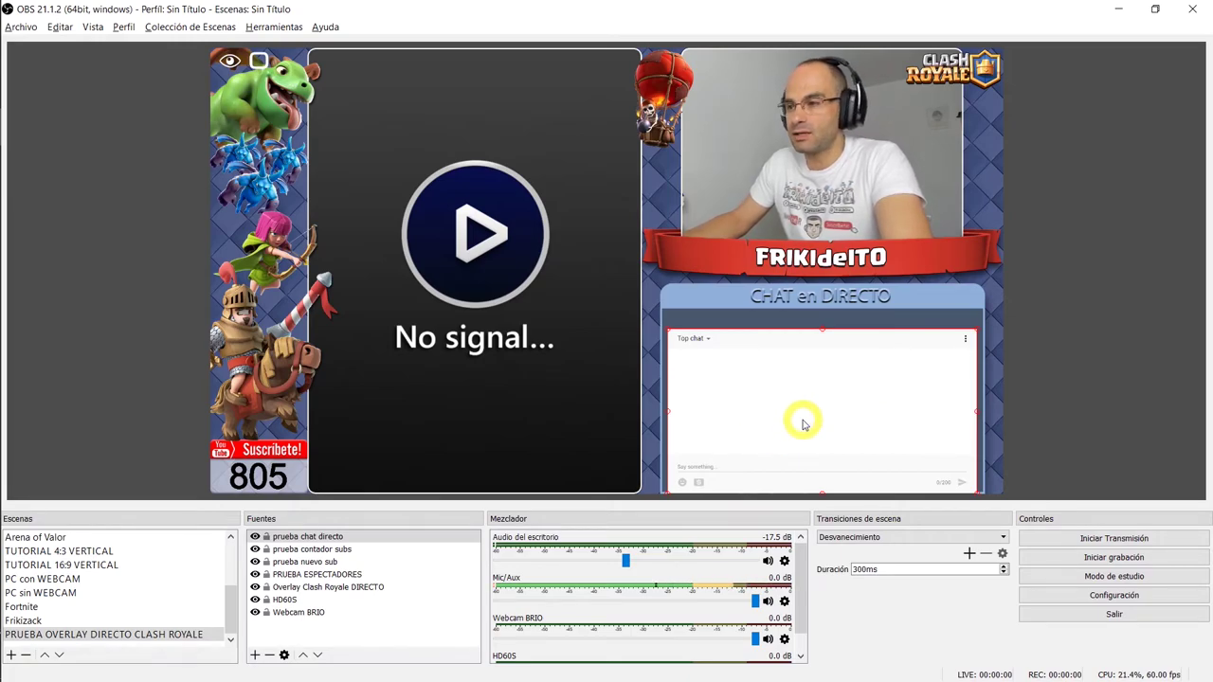
Increase the prueba chat directo source's height so the chat reaches just below the CHAT en DIRECTO header
double_click(327, 536)
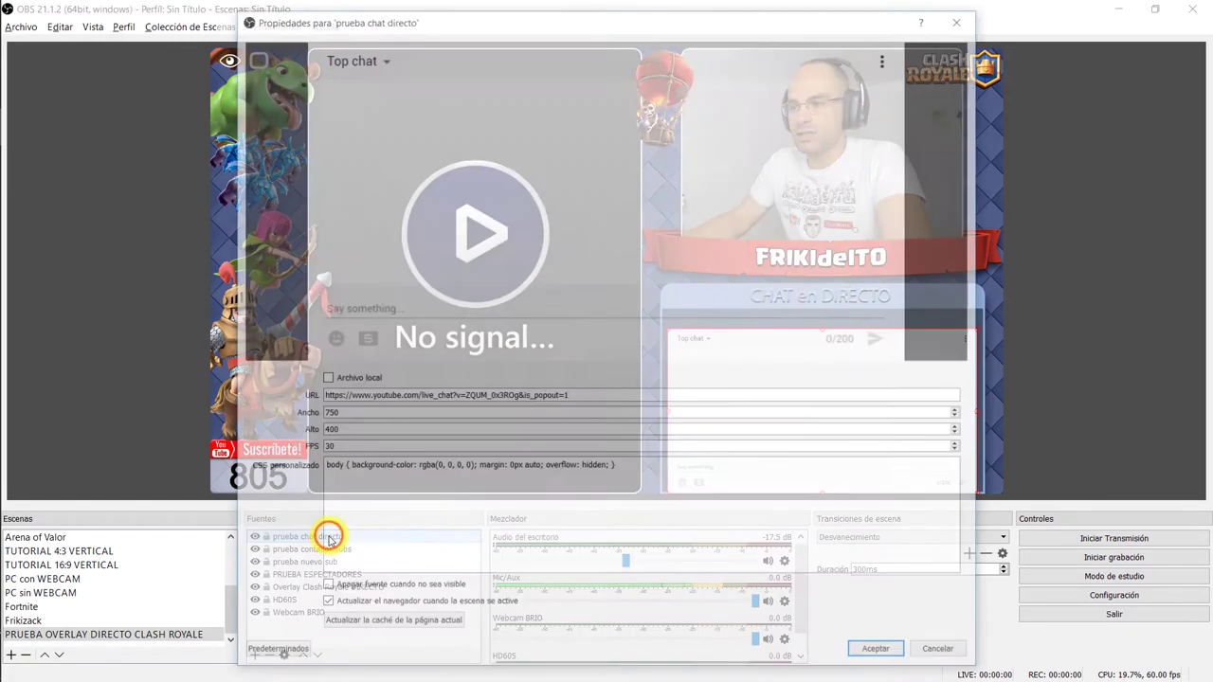
left_click_drag(352, 428, 303, 432)
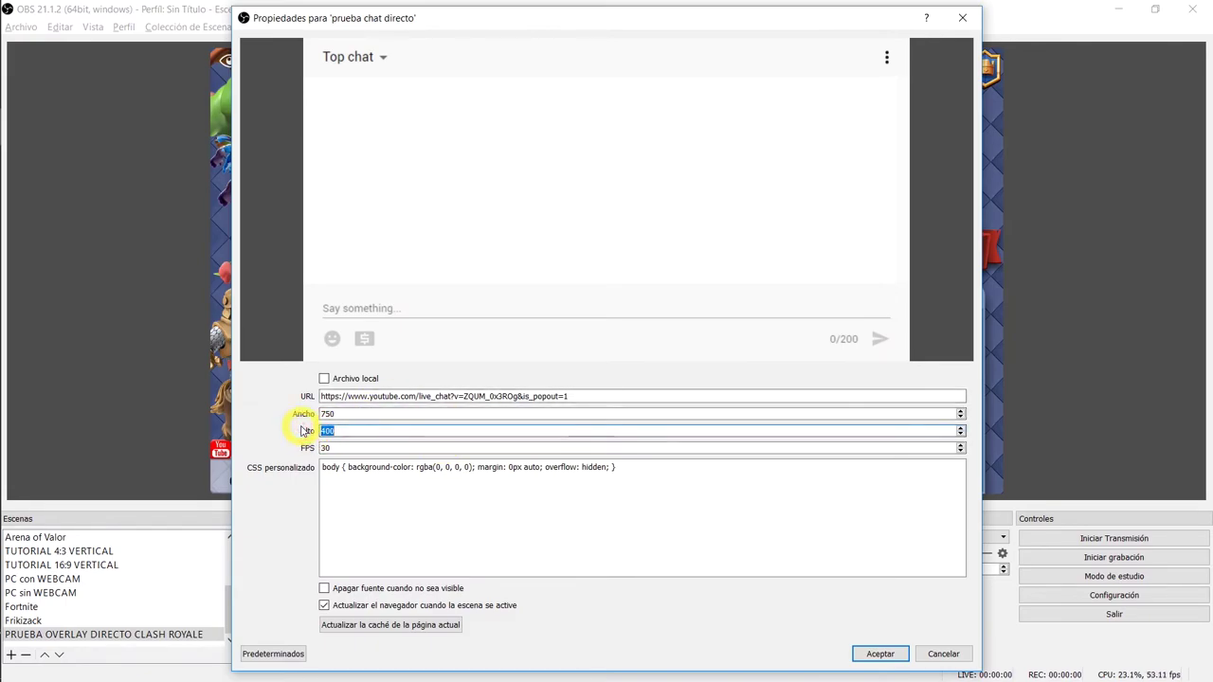
key("Return")
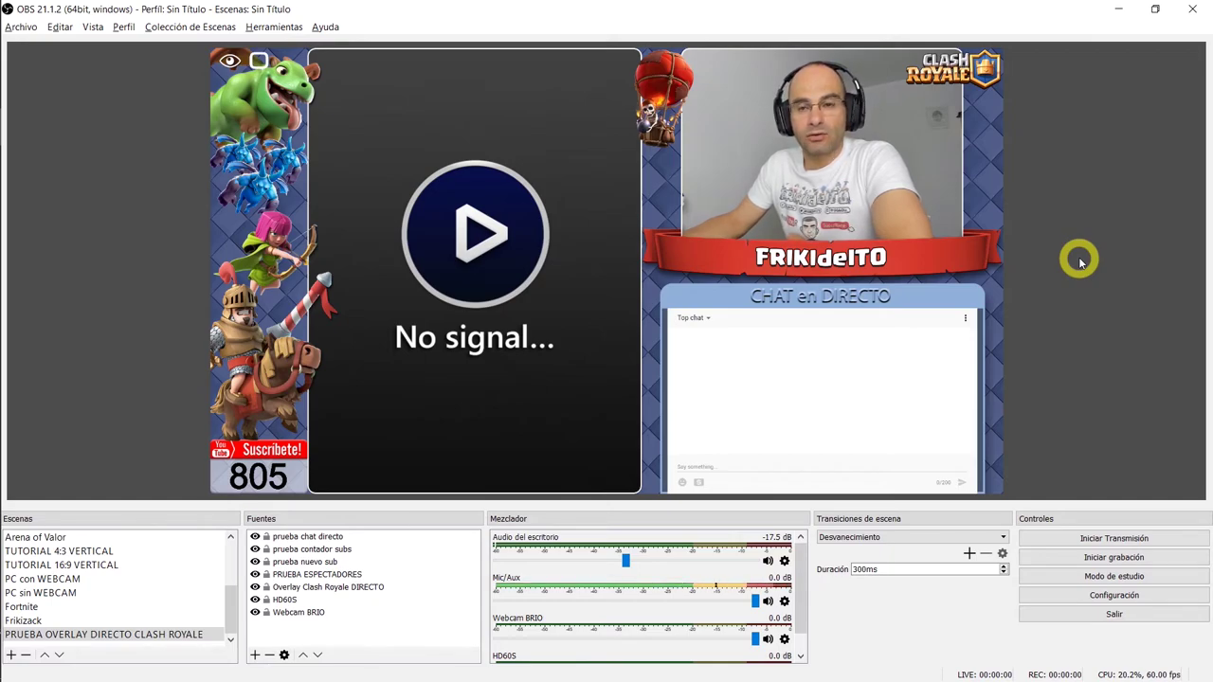
Start the live stream and send the test message "prueba 1" in the chat of the YouTube live dashboard
left_click(1122, 539)
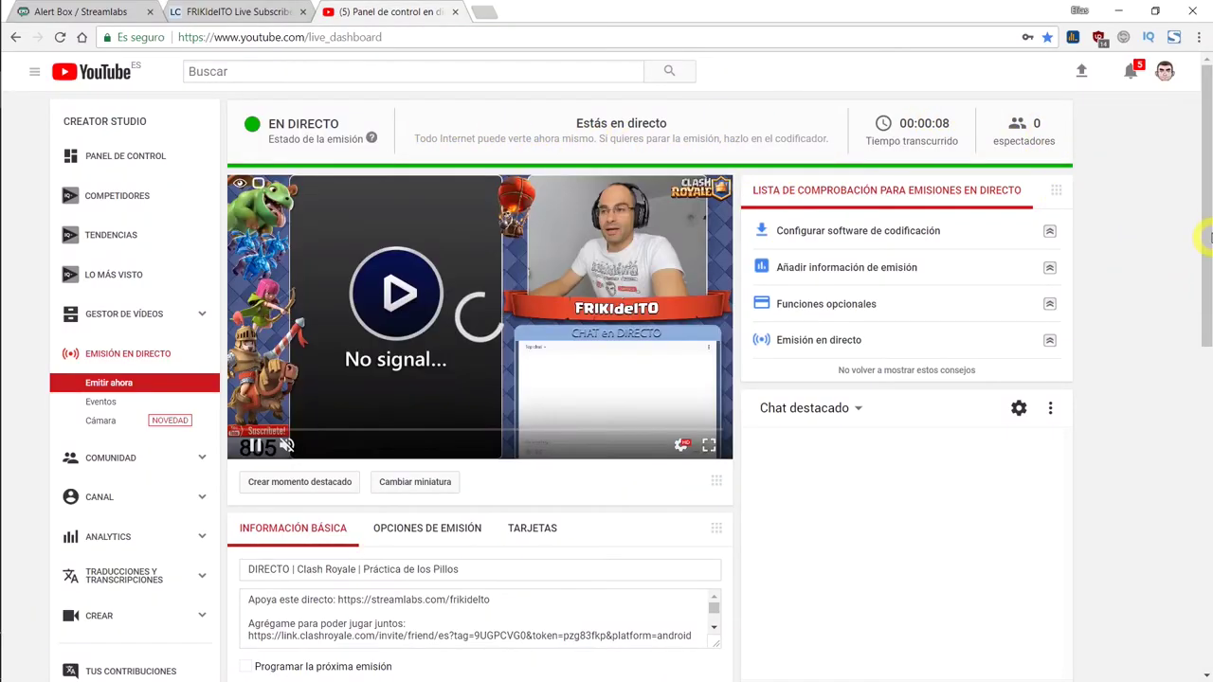
scroll(1202, 174, "down", 2)
left_click(920, 536)
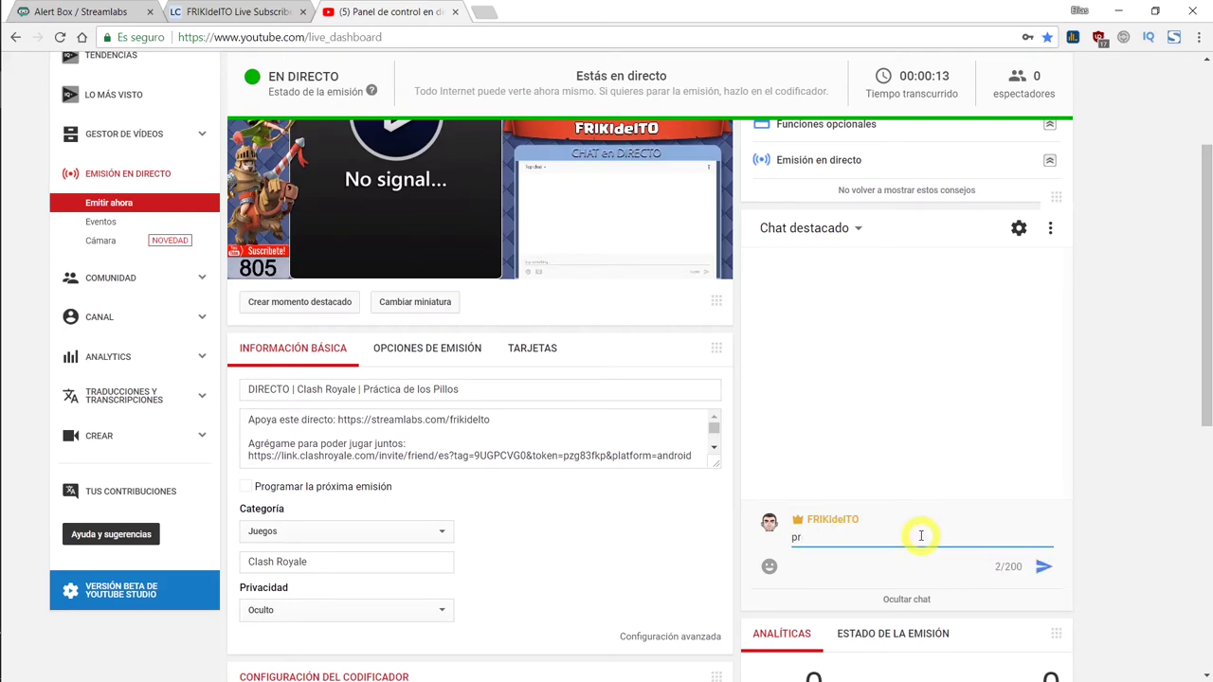
type("prueba 1")
key("Return")
Send a long chat message filling the 200-character limit, beginning "si tu gusto gustara del gusto que gusta mi gusto tendriamos el mismo gusto"
type("si")
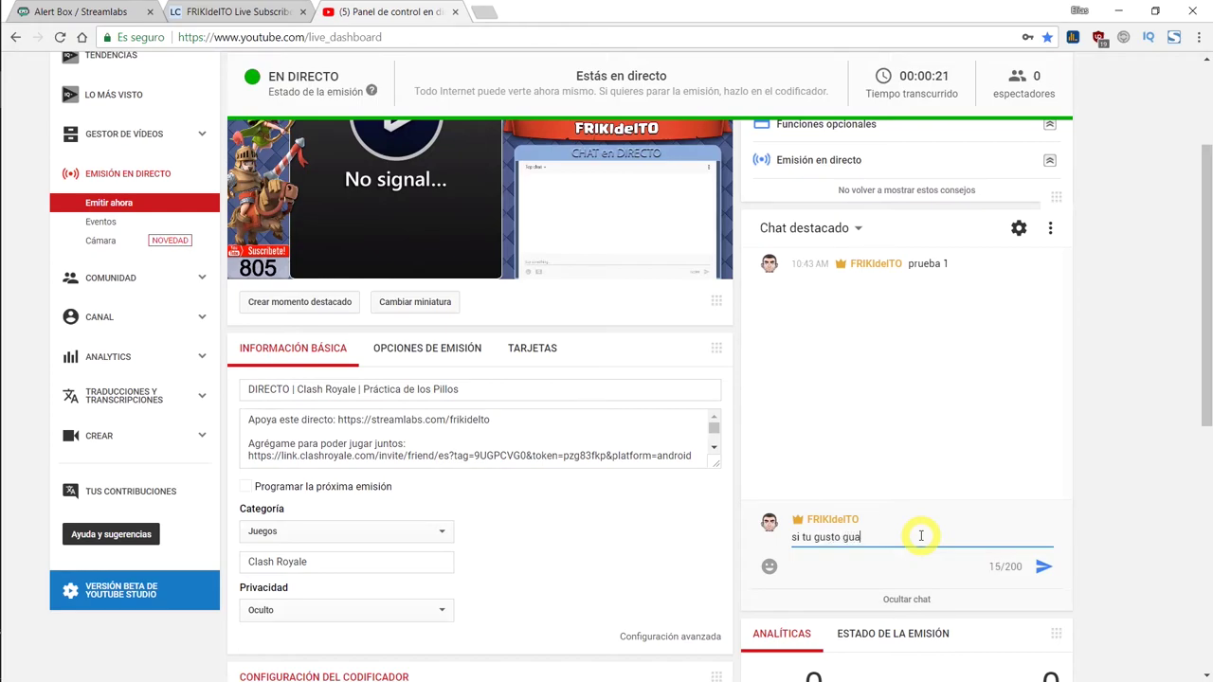
type(" tu gusto gustara")
type("del gusto que gusta mi gusto tendriamos el mismo gusto, pero como tu gusto no gusta del gusto que gusta mi gusto, vaya disgusto que lleva mi gusto al saber que tu gusto no gusta de")
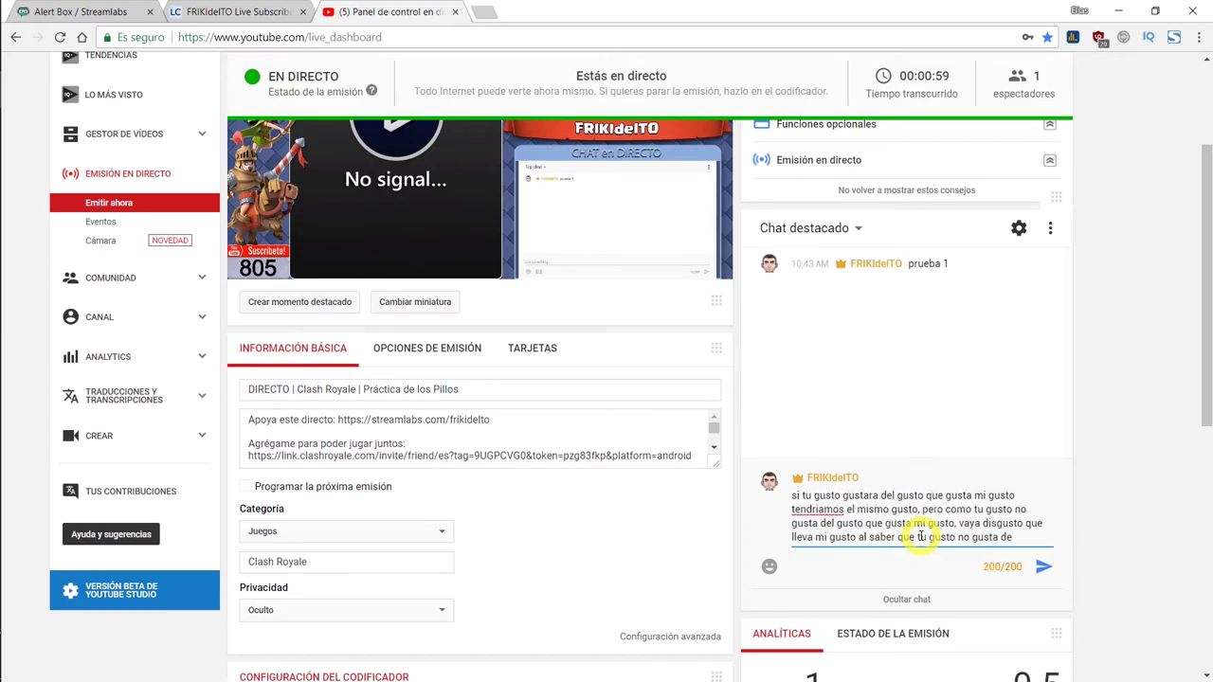
key("Return")
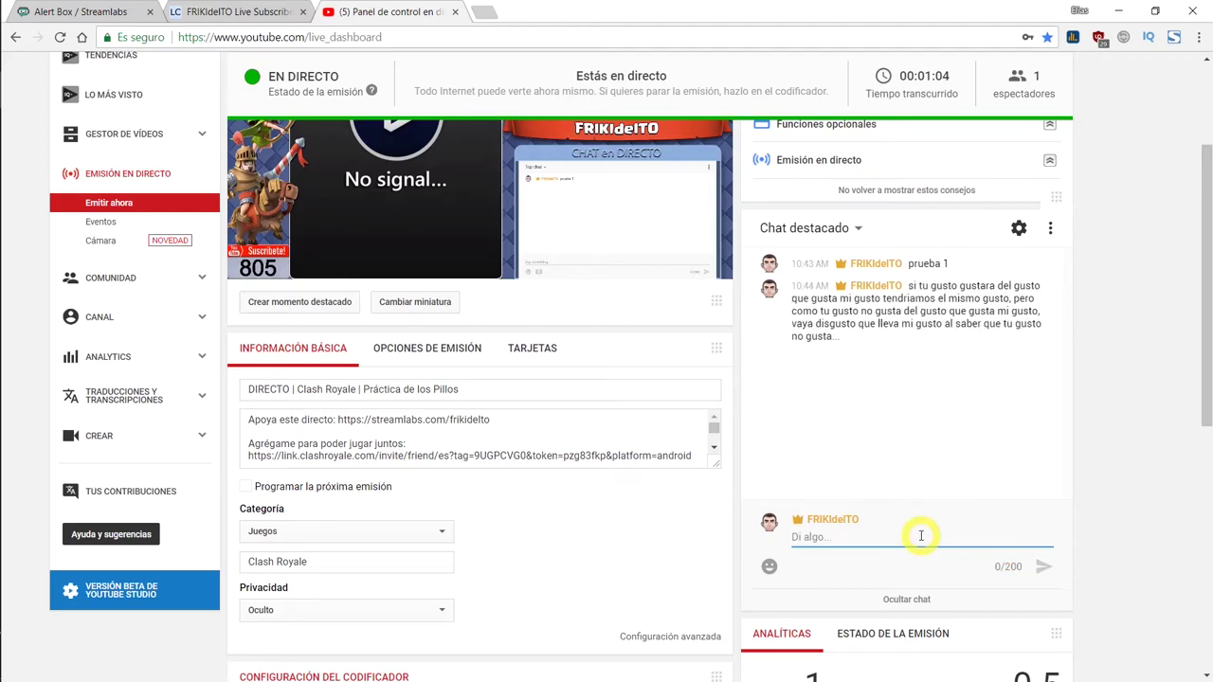
Send four messages of random letters in the live chat and switch back to OBS to check the chat overlay
type("alksdjflkjsadlkfjlkasdj")
key("Return")
type("ALKDSJLFKJASDLKJFLKADSJ")
key("Return")
type("ADSLKJFLKAJDSLKFJLKDSAJ")
key("Return")
type("ASDLFKJALKDSJFLKAJDS")
key("Return")
key("alt+Tab")
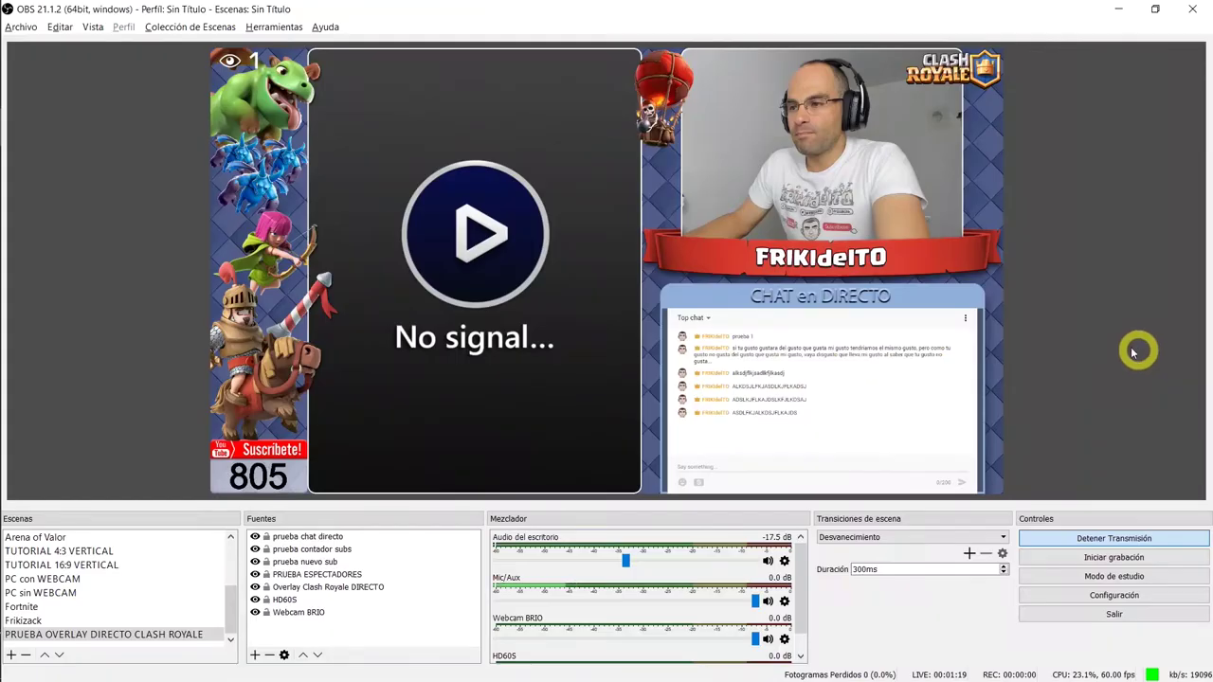